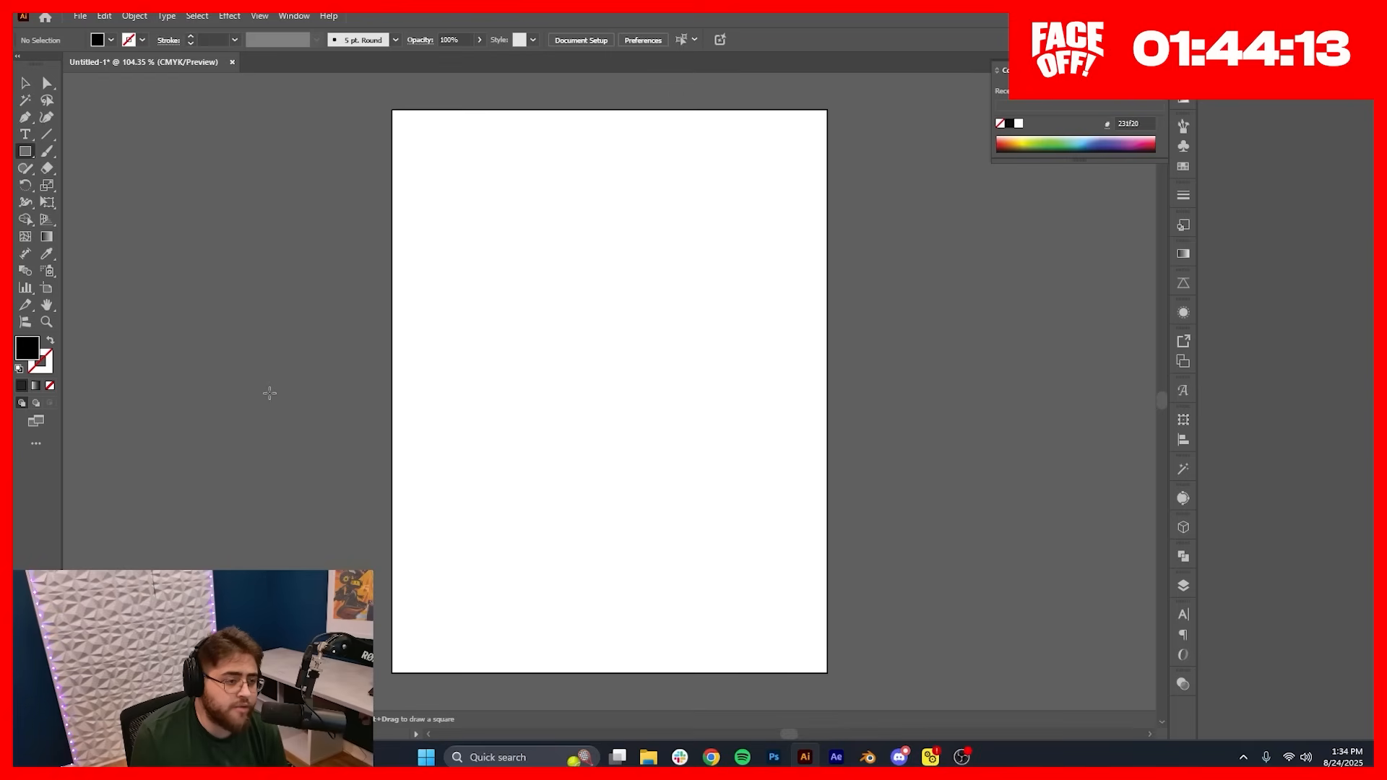
Step: Add the title PICKY EATERS in black Elbaf Bold and scale it to fit within the artboard's width
{"action": "key", "text": "t"}
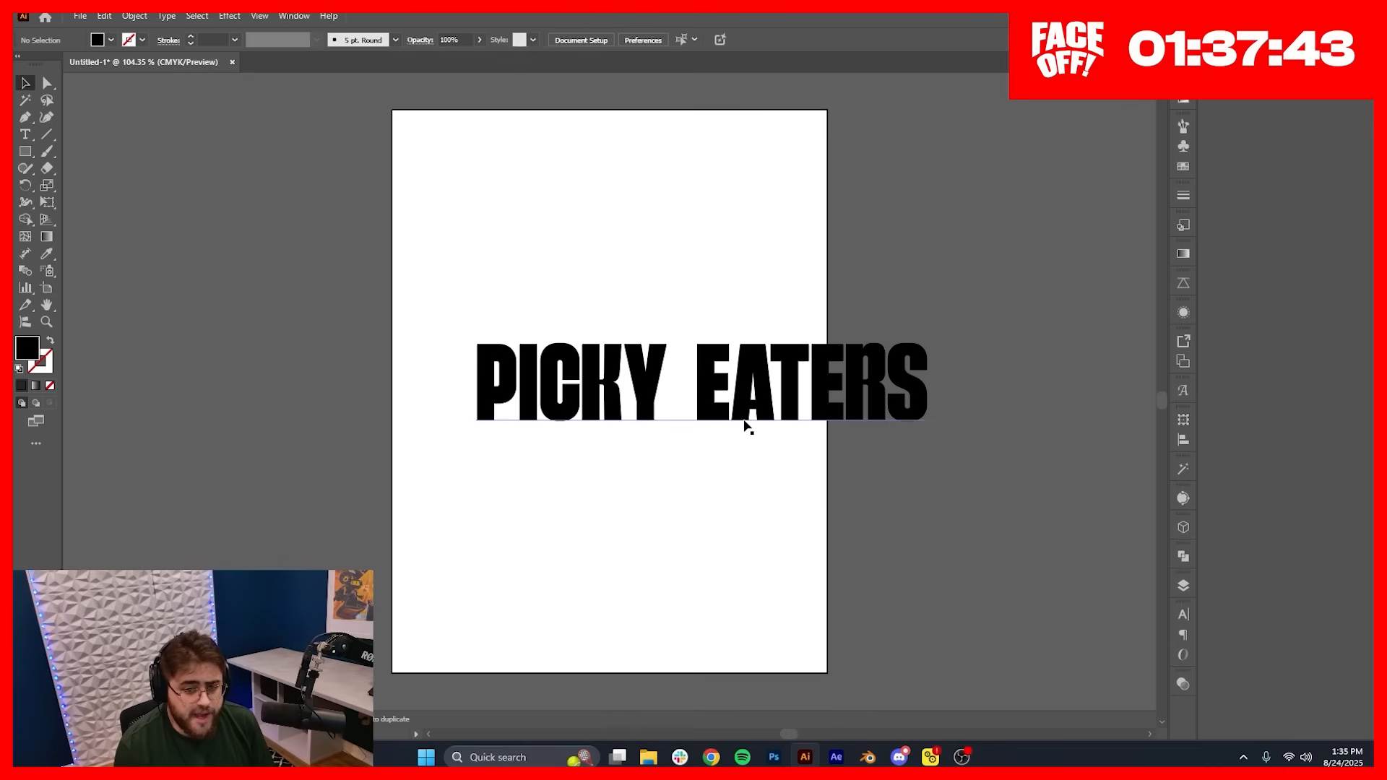
{"action": "left_click_drag", "start_coordinate": [746, 424], "coordinate": [657, 306]}
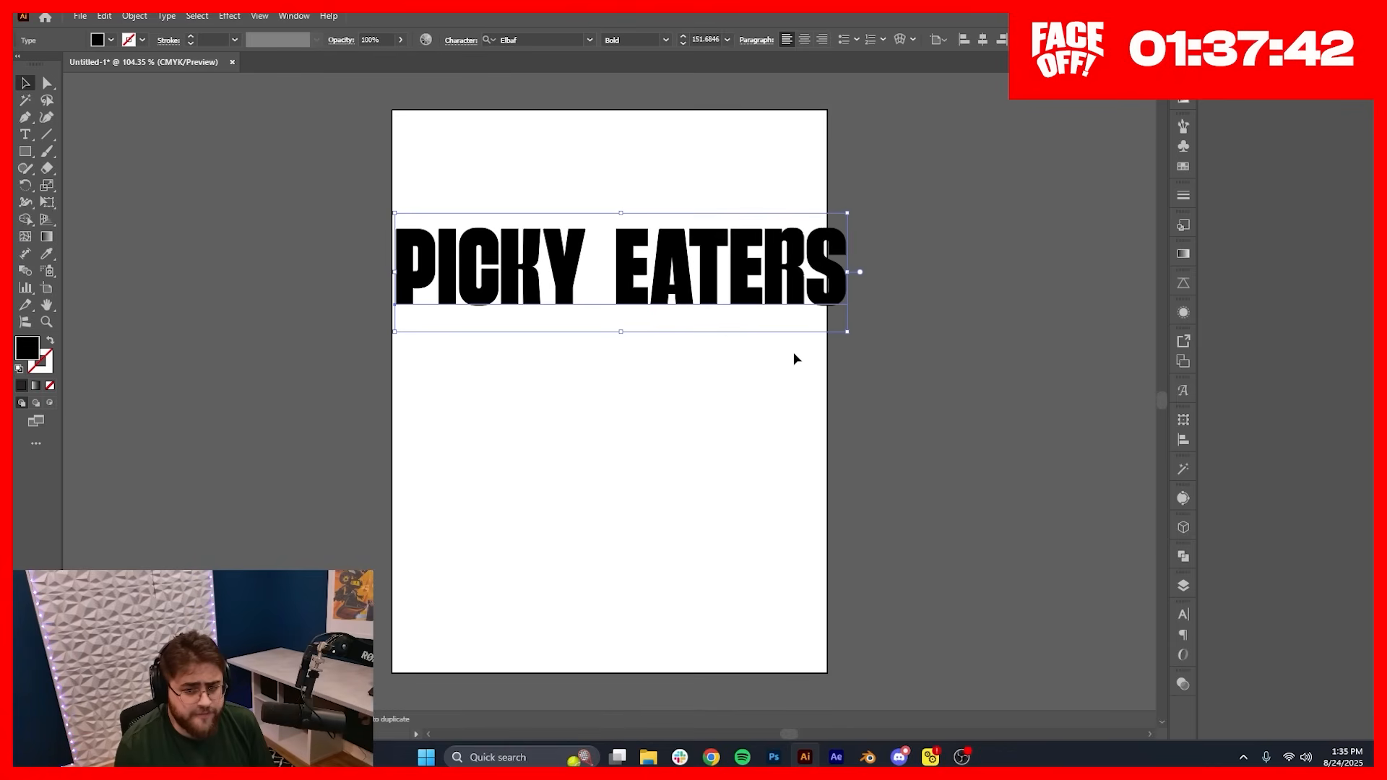
{"action": "left_click_drag", "start_coordinate": [853, 332], "coordinate": [790, 305]}
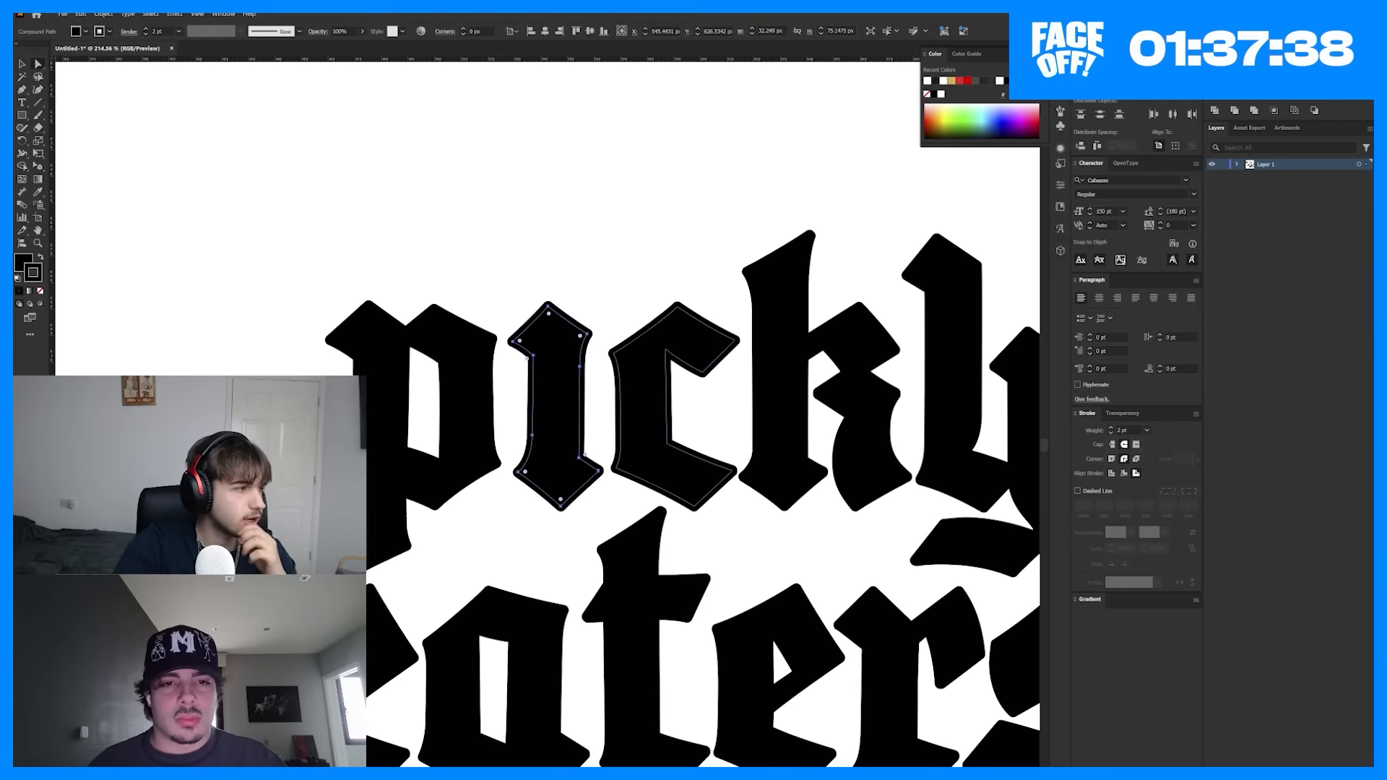
Step: Adjust the stroke of the selected blackletter letters i and c, aligning it to the outside
{"action": "key", "text": "x"}
{"action": "key", "text": "slash"}
{"action": "left_click", "coordinate": [1112, 474]}
{"action": "left_click", "coordinate": [1137, 474]}
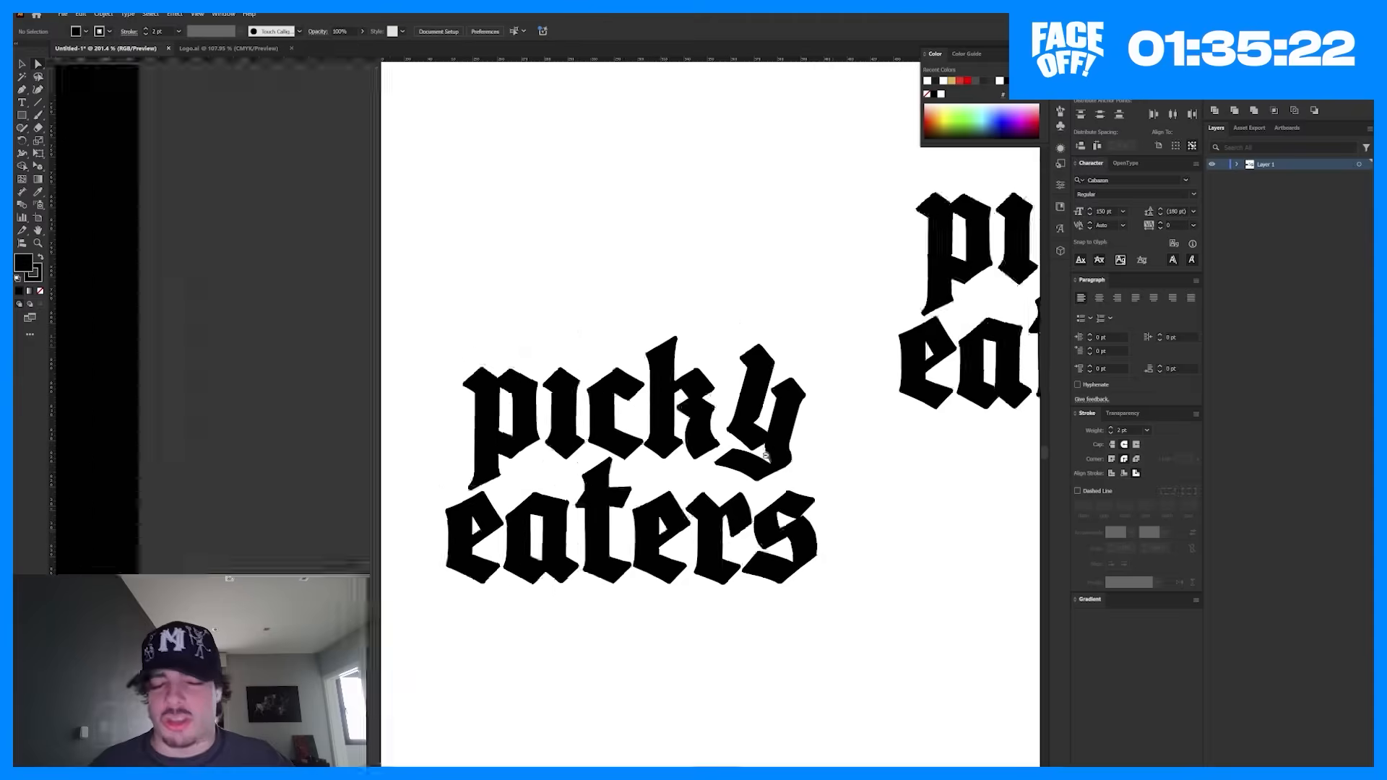
Step: Look over the fast food branding references, the fries icon and the blackletter picky eaters variations
{"action": "scroll", "coordinate": [658, 410], "scroll_direction": "down", "scroll_amount": 3}
{"action": "scroll", "coordinate": [658, 410], "scroll_direction": "up", "scroll_amount": 3}
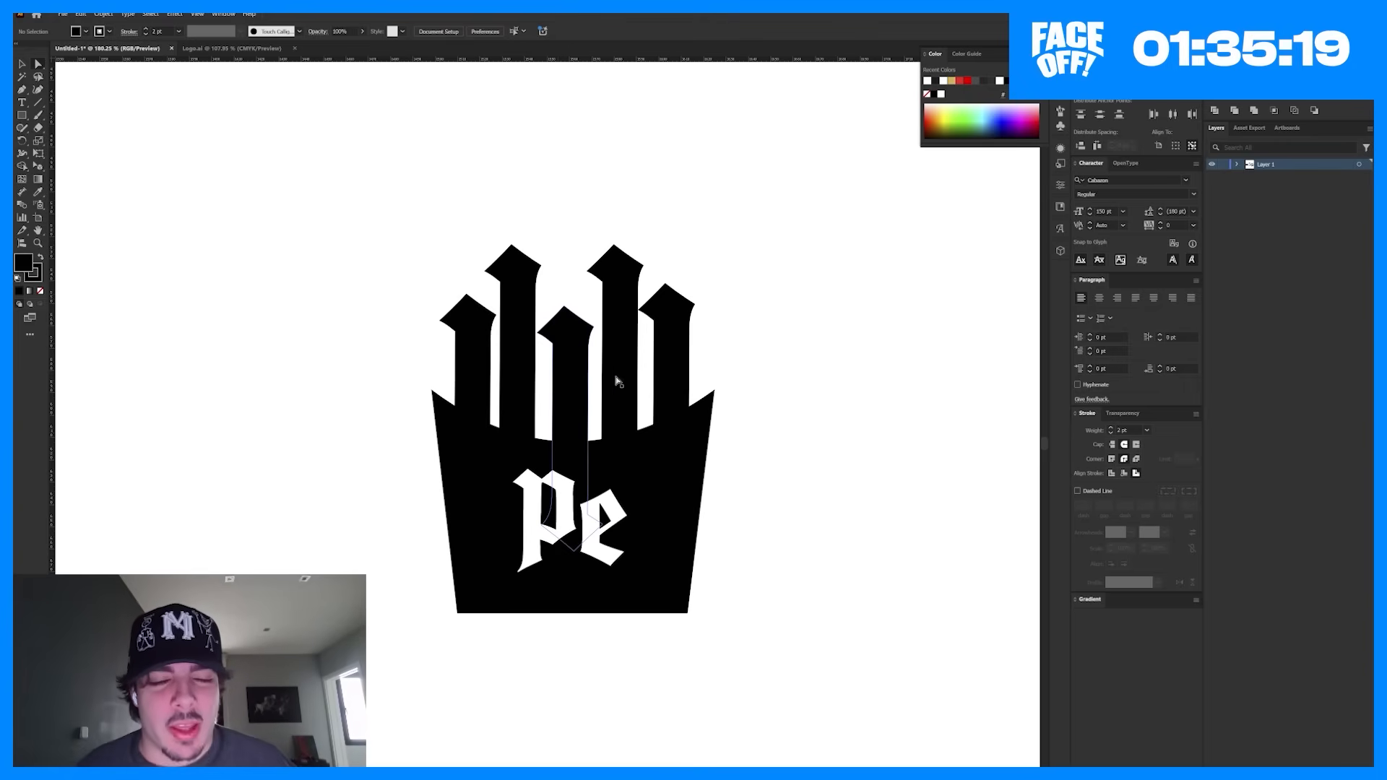
{"action": "scroll", "coordinate": [801, 474], "scroll_direction": "down", "scroll_amount": 5}
{"action": "left_click_drag", "start_coordinate": [713, 499], "coordinate": [1012, 216]}
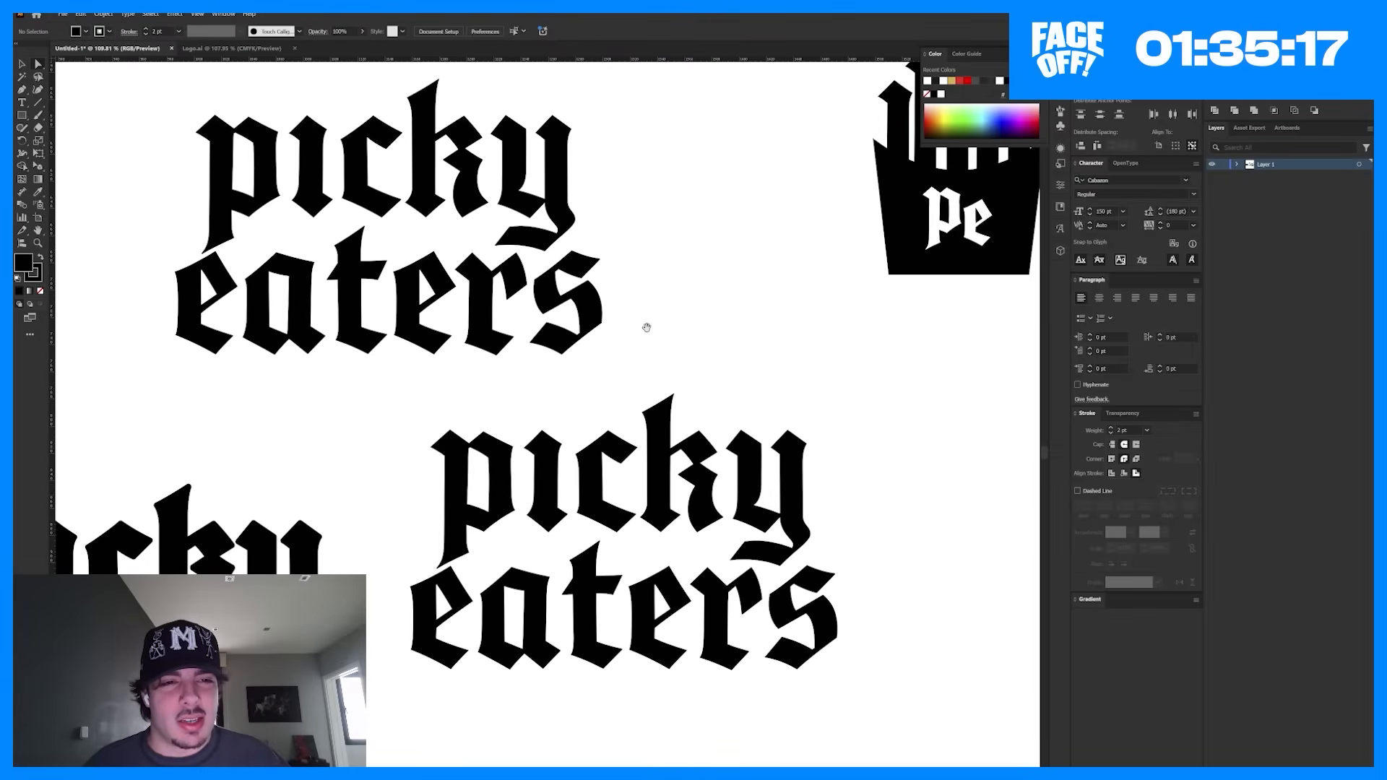
{"action": "left_click_drag", "start_coordinate": [718, 279], "coordinate": [236, 542]}
{"action": "scroll", "coordinate": [280, 470], "scroll_direction": "up", "scroll_amount": 5}
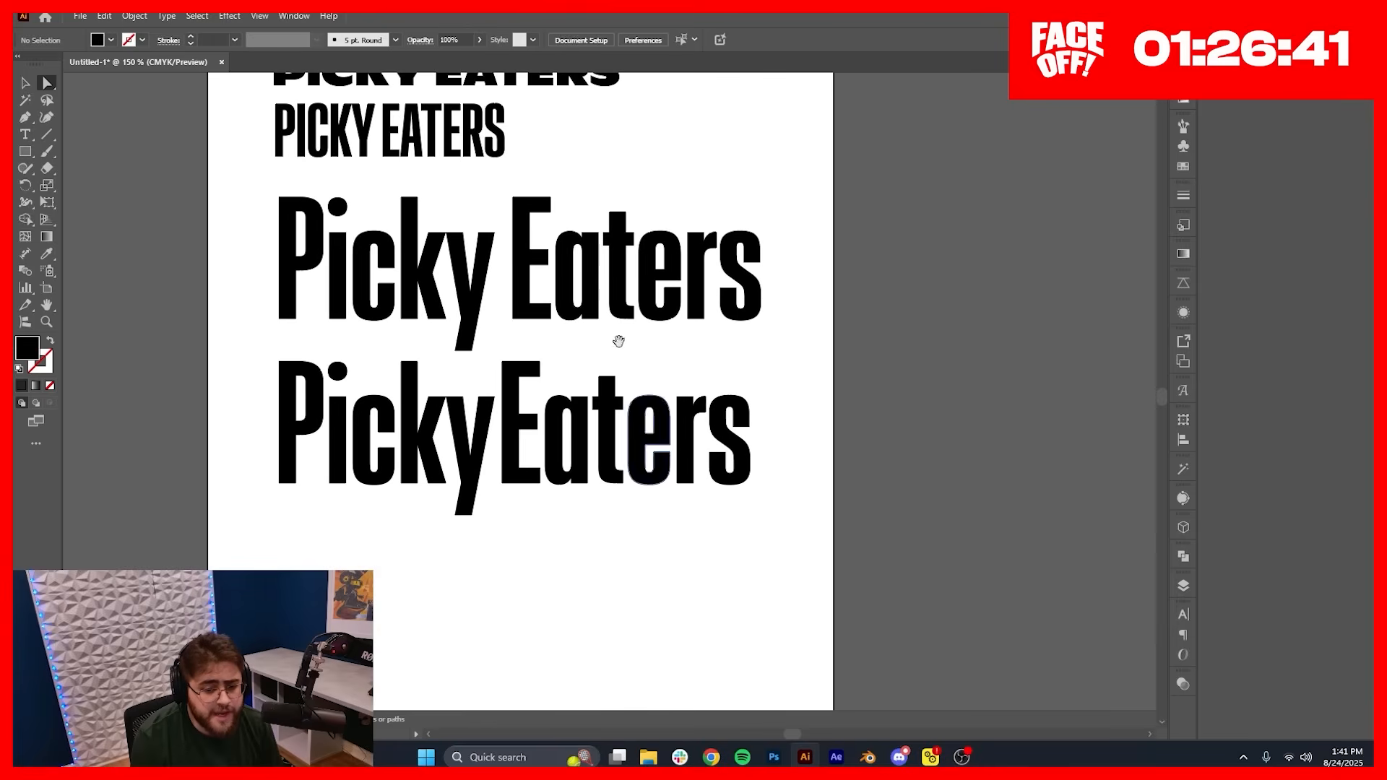
Step: Examine the letter shapes and spacing of the lower PickyEaters wordmark, comparing it with and without the last change
{"action": "scroll", "coordinate": [609, 379], "scroll_direction": "up", "scroll_amount": 3}
{"action": "scroll", "coordinate": [607, 285], "scroll_direction": "left", "scroll_amount": 2}
{"action": "scroll", "coordinate": [606, 284], "scroll_direction": "down", "scroll_amount": 3}
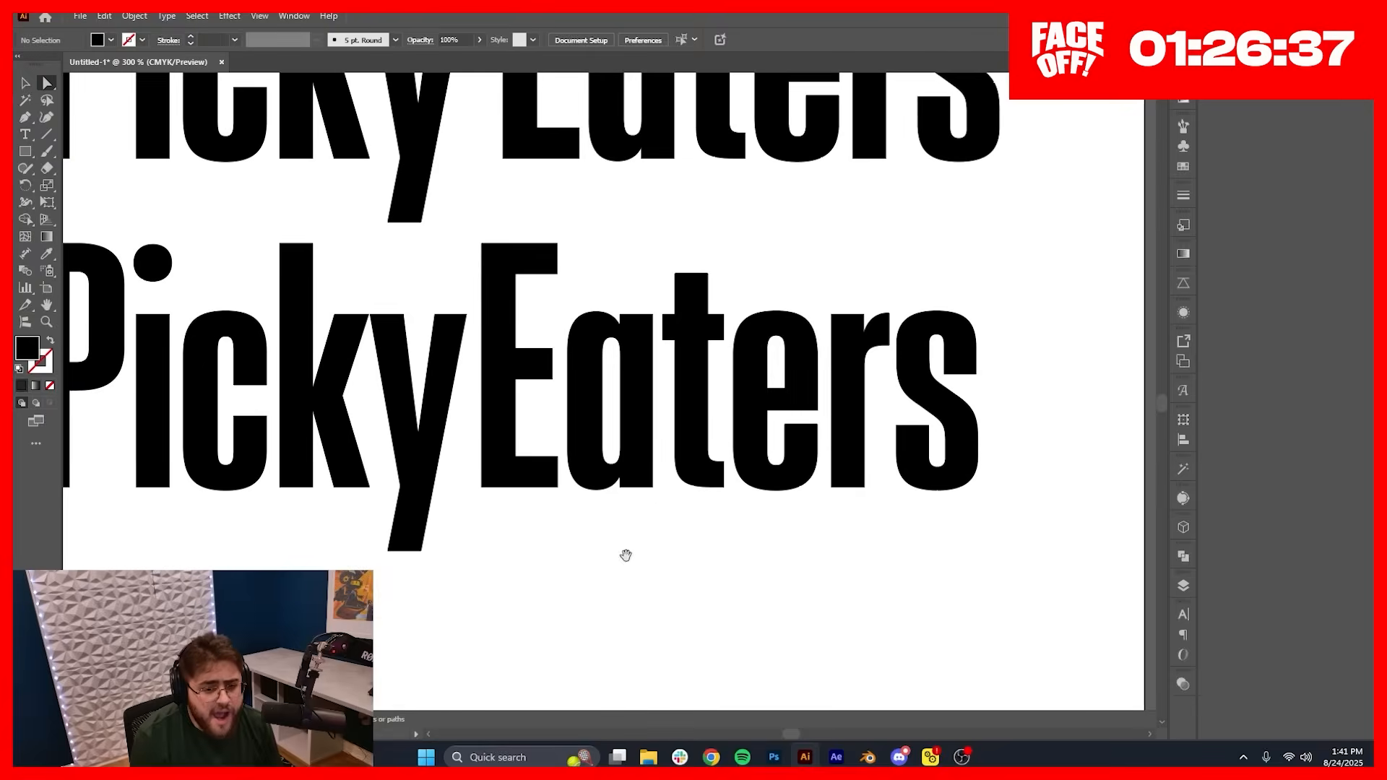
{"action": "scroll", "coordinate": [607, 555], "scroll_direction": "up", "scroll_amount": 3}
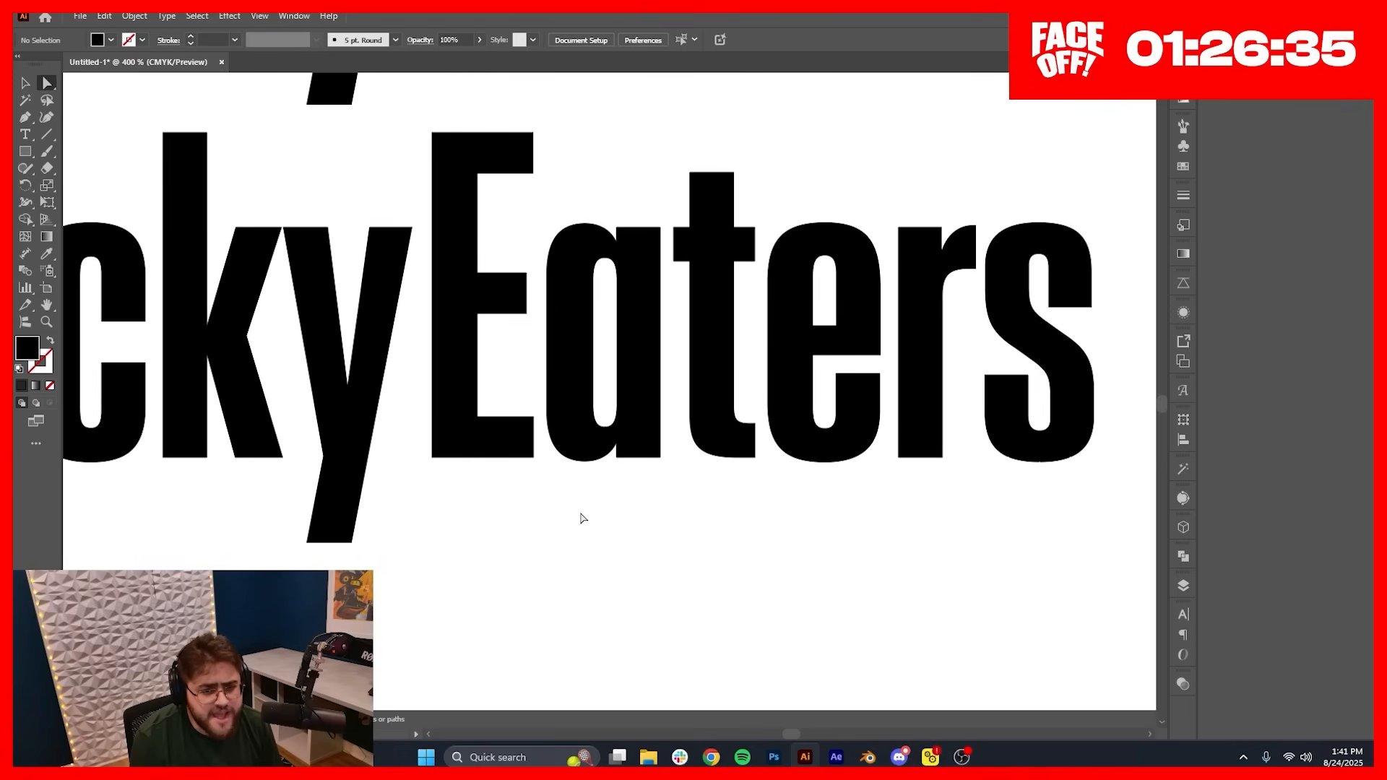
{"action": "scroll", "coordinate": [584, 518], "scroll_direction": "up", "scroll_amount": 2}
{"action": "scroll", "coordinate": [587, 473], "scroll_direction": "left", "scroll_amount": 1}
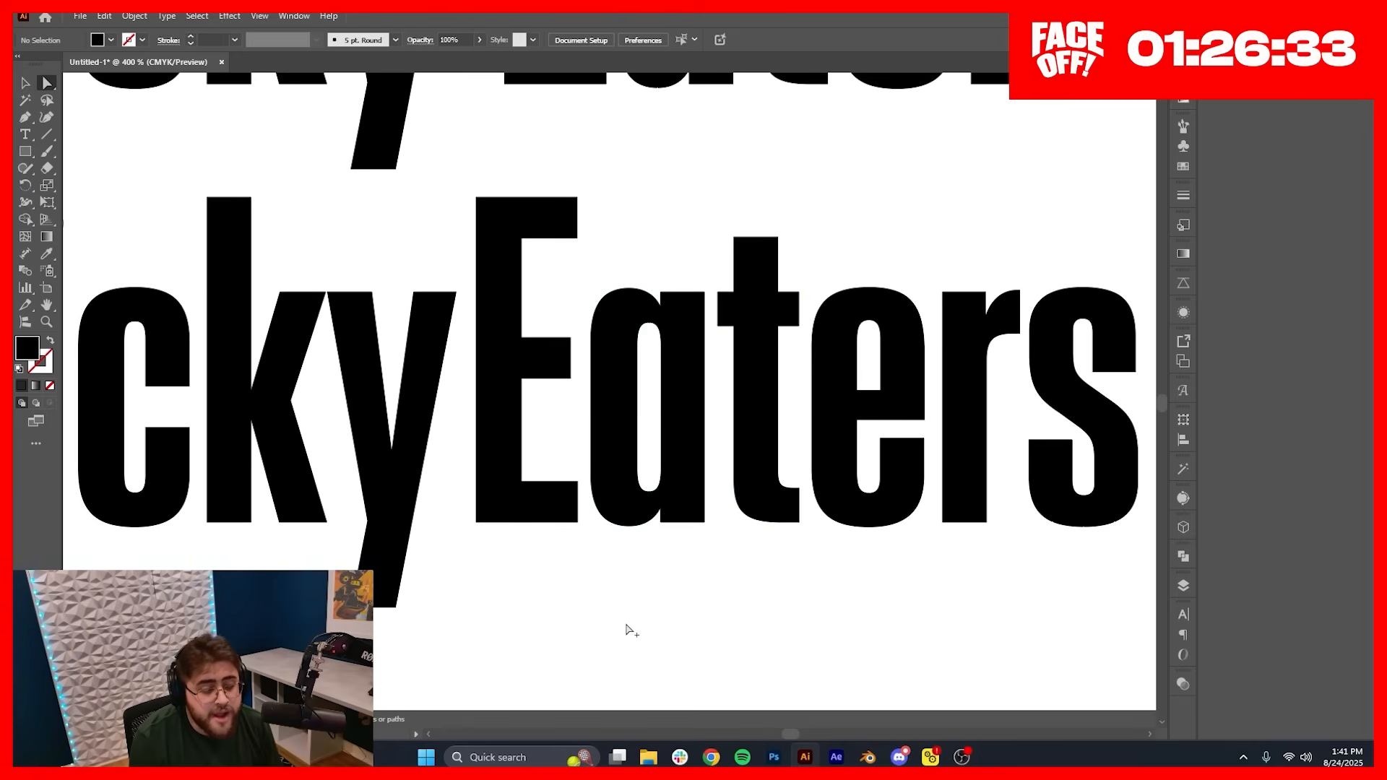
{"action": "scroll", "coordinate": [626, 631], "scroll_direction": "down", "scroll_amount": 1}
{"action": "scroll", "coordinate": [495, 604], "scroll_direction": "right", "scroll_amount": 1}
{"action": "scroll", "coordinate": [518, 616], "scroll_direction": "up", "scroll_amount": 1}
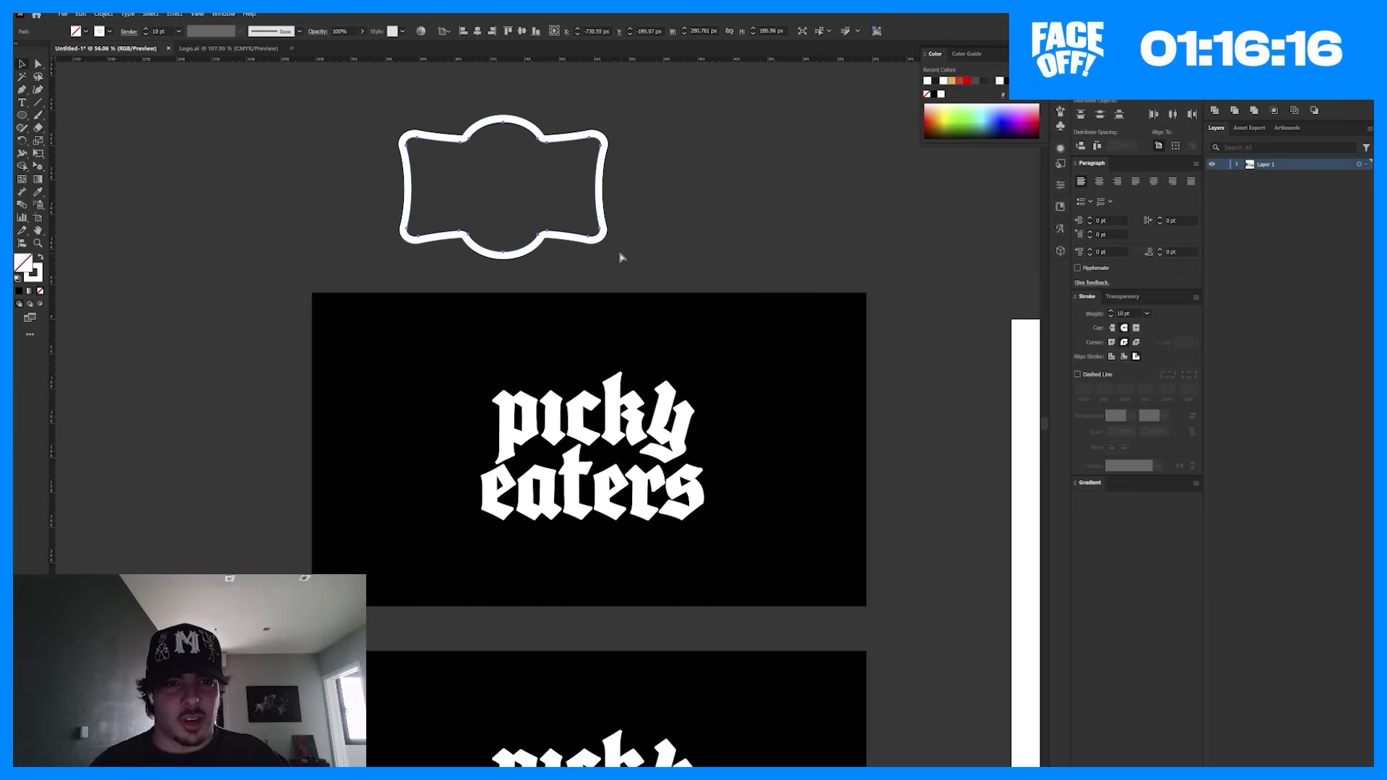
{"action": "key", "text": "ctrl+z"}
{"action": "key", "text": "ctrl+shift+z"}
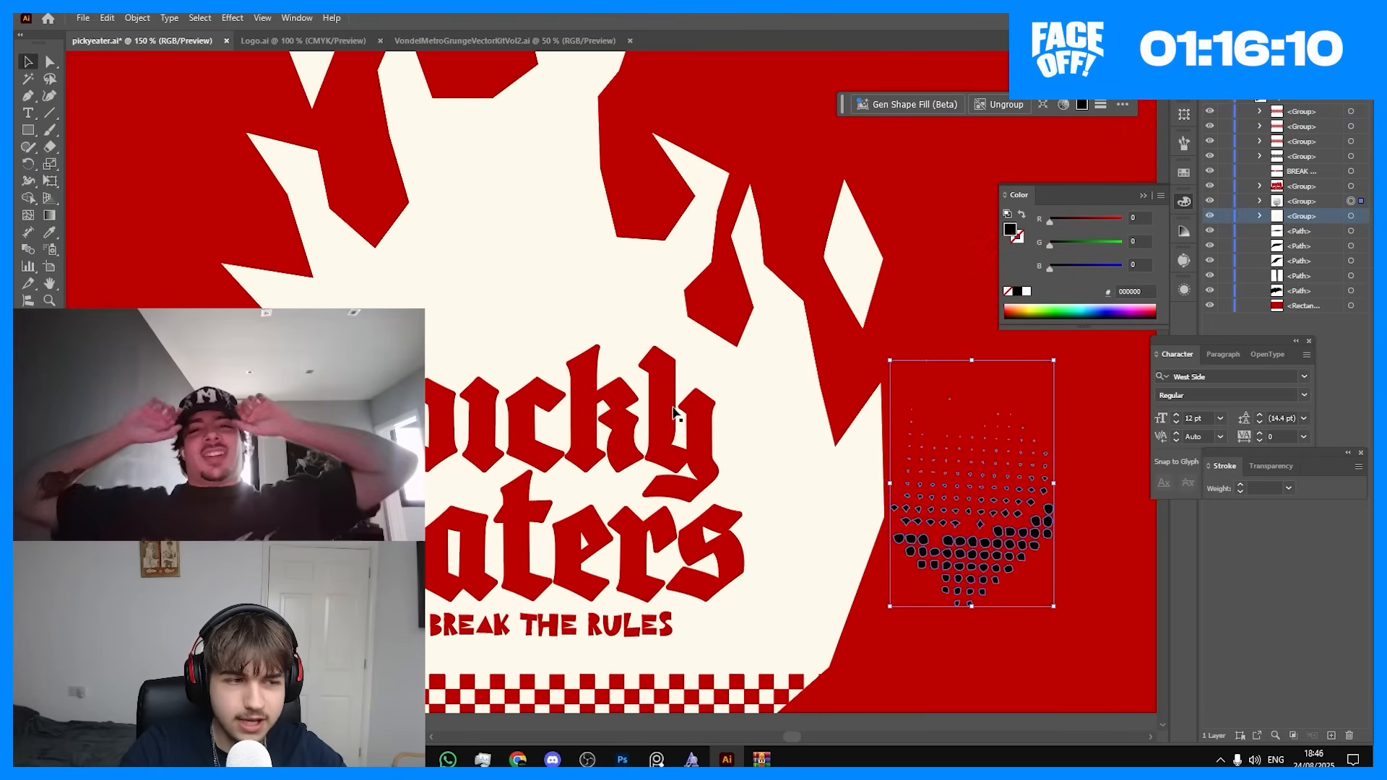
{"action": "key", "text": "ctrl+0"}
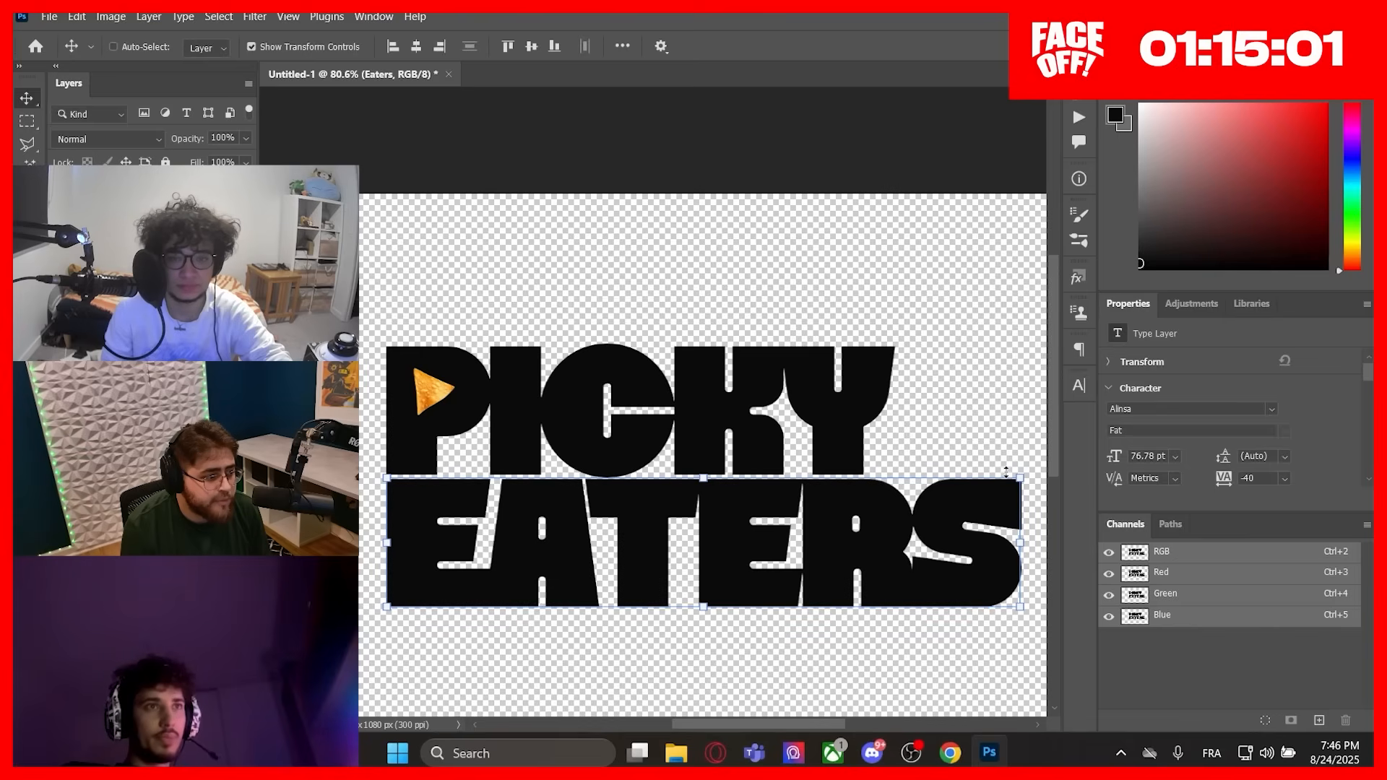
{"action": "key", "text": "ctrl"}
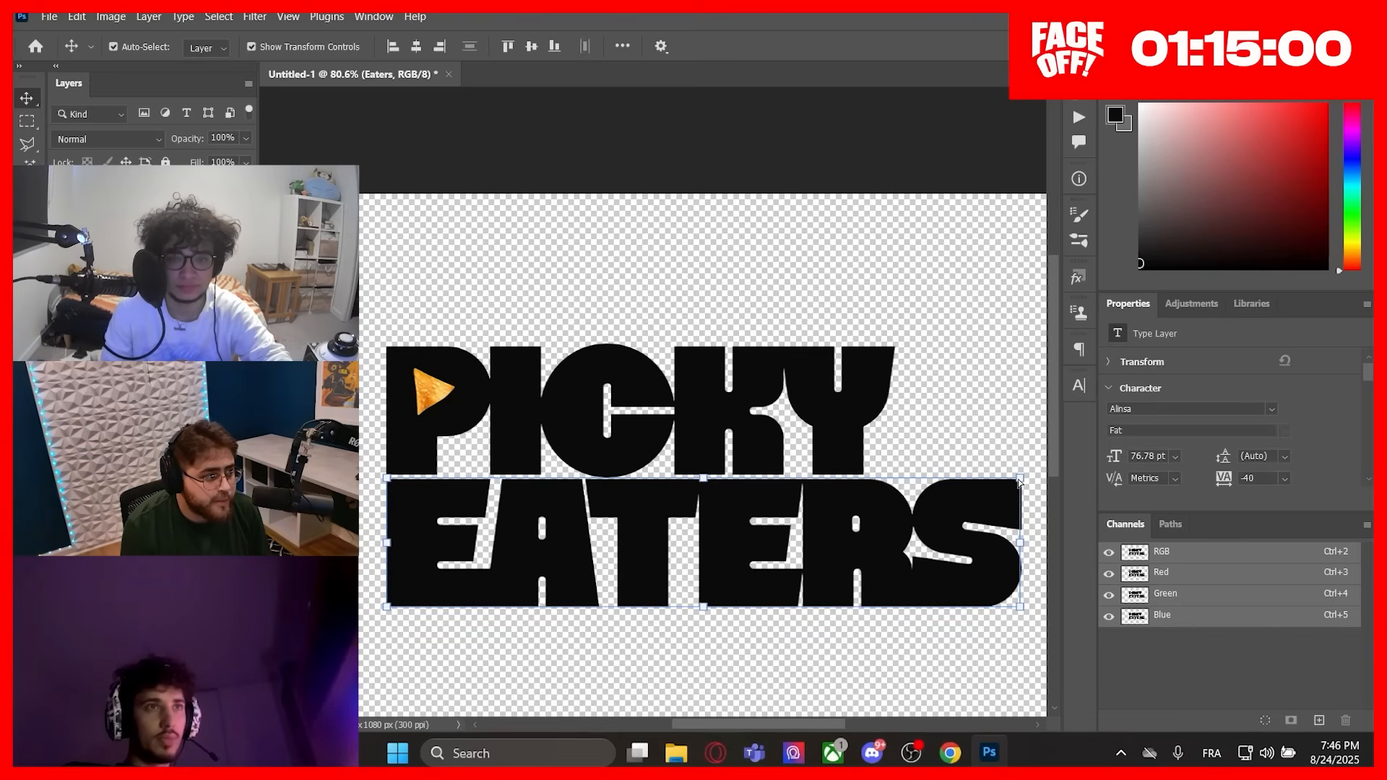
Step: Set the EATERS text's tracking to -33 and its size to 60.65 pt so it matches the width of PICKY
{"action": "double_click", "coordinate": [886, 549]}
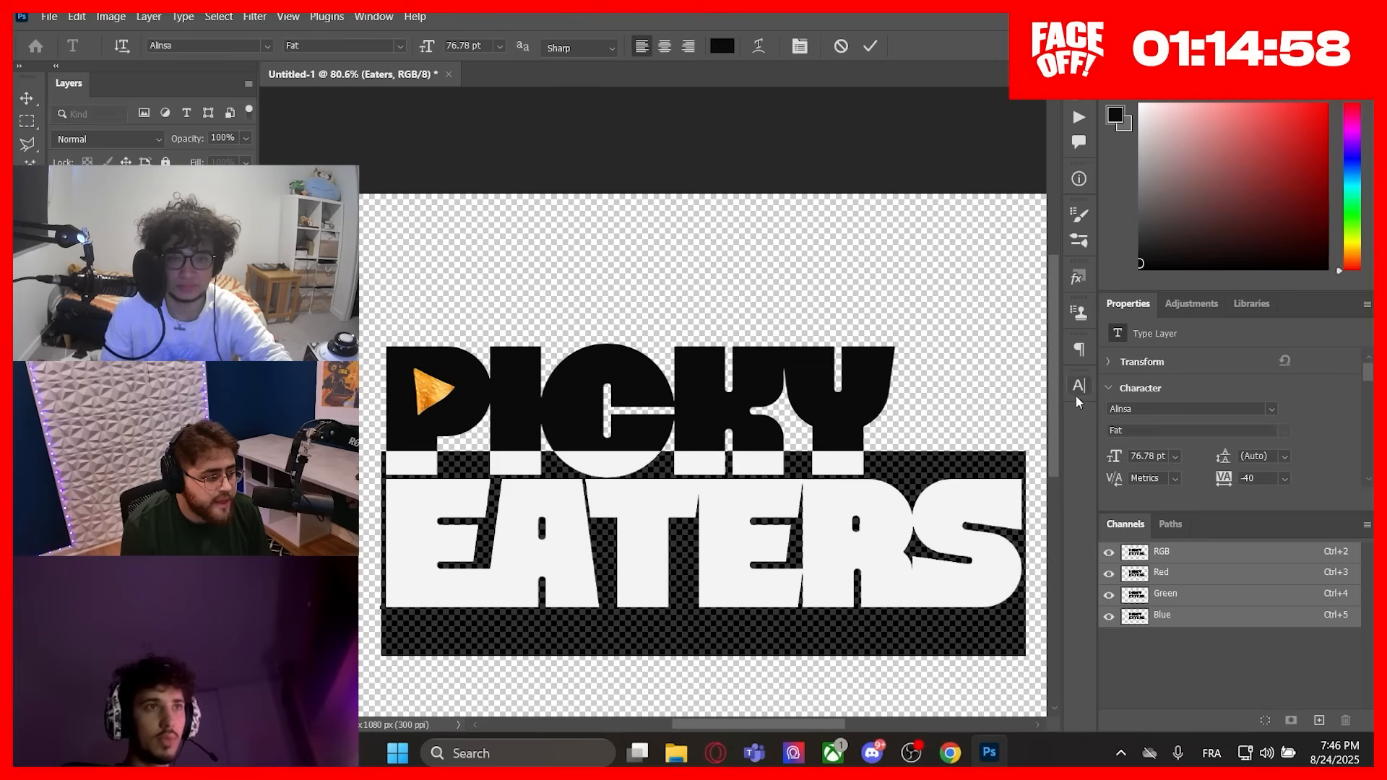
{"action": "left_click", "coordinate": [1080, 390]}
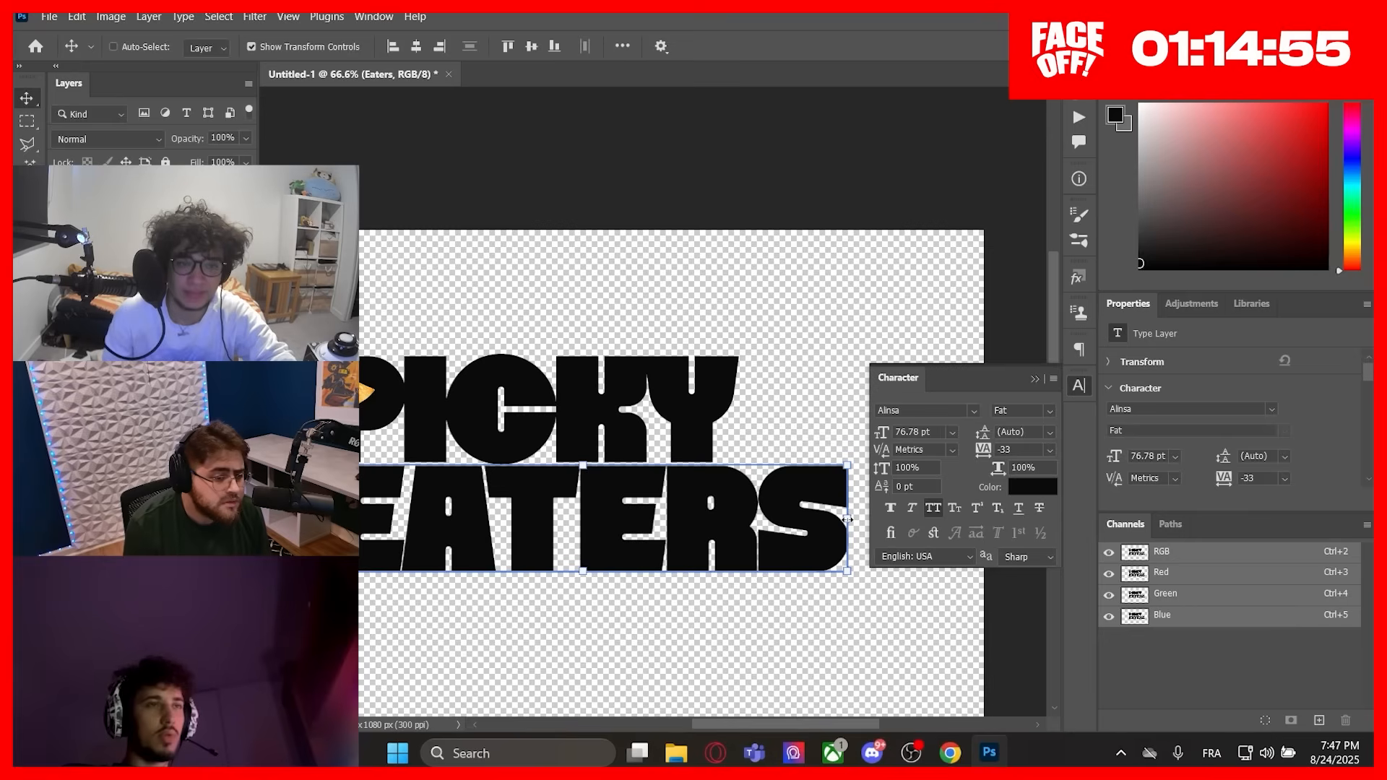
{"action": "left_click_drag", "start_coordinate": [850, 512], "coordinate": [680, 517]}
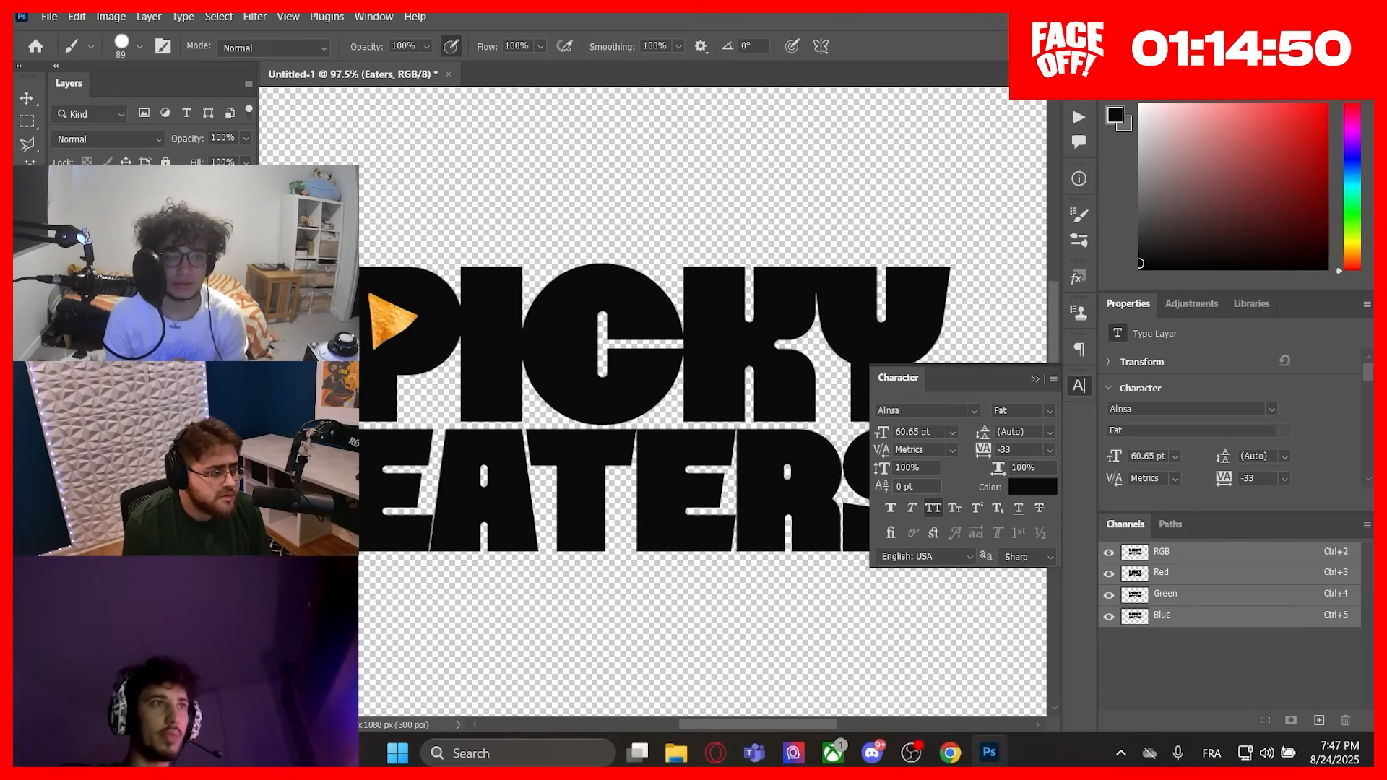
{"action": "scroll", "coordinate": [831, 466], "scroll_direction": "down", "scroll_amount": 6}
{"action": "scroll", "coordinate": [797, 506], "scroll_direction": "up", "scroll_amount": 7}
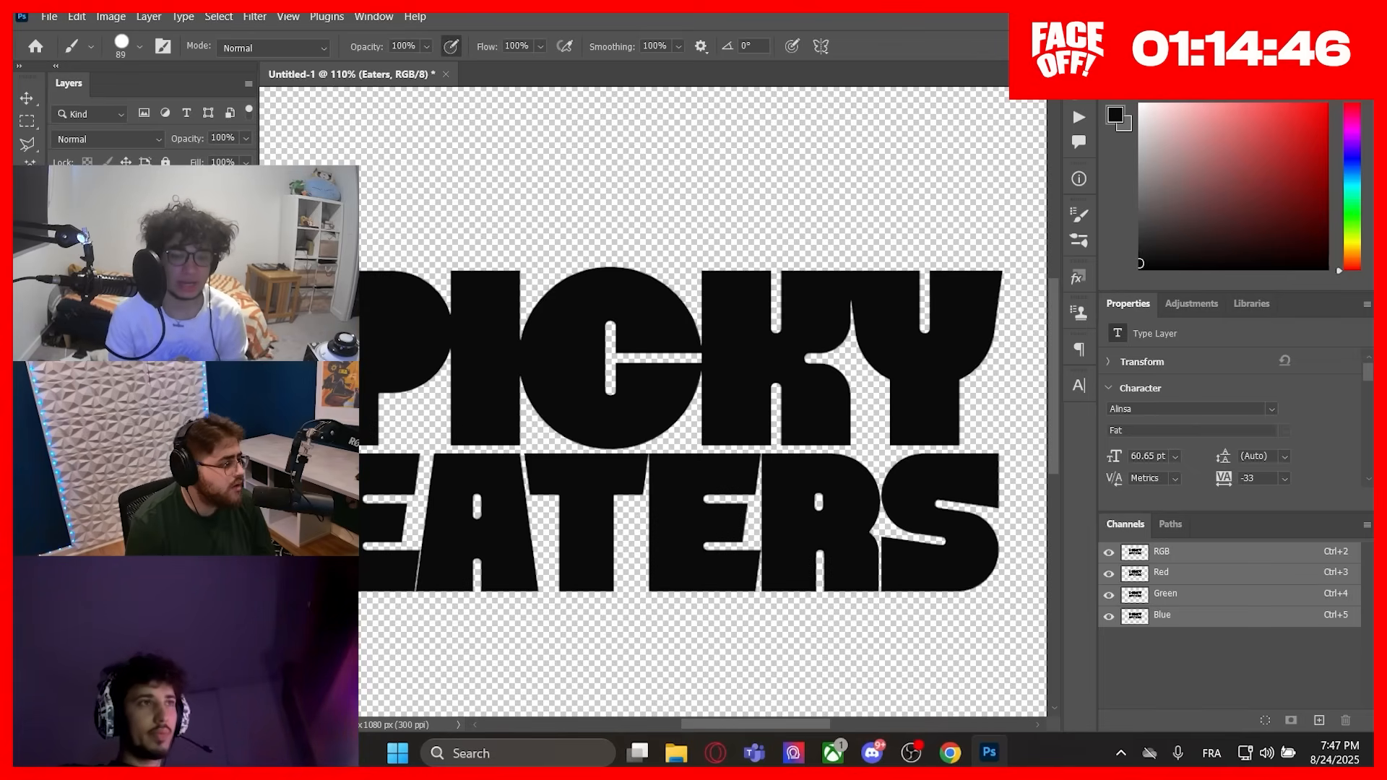
{"action": "left_click", "coordinate": [708, 740]}
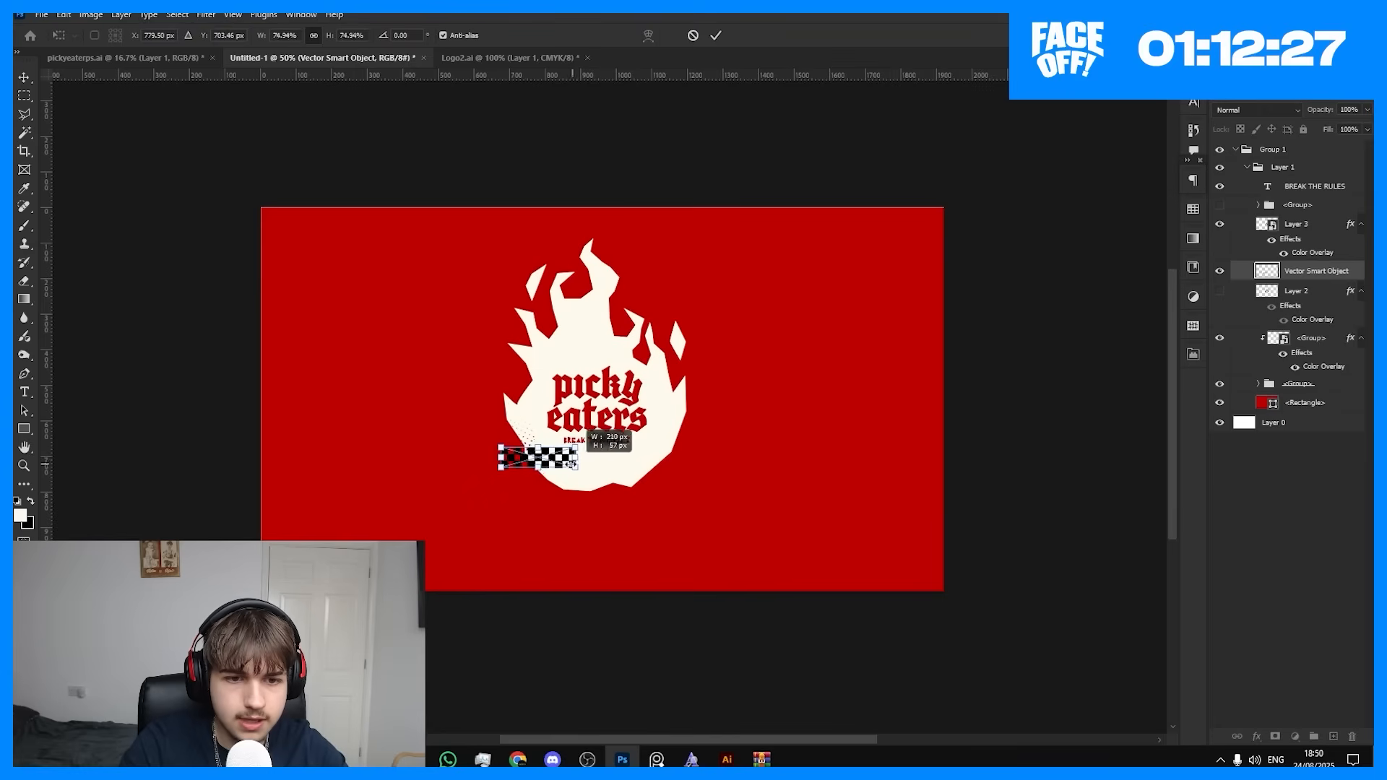
{"action": "left_click_drag", "start_coordinate": [574, 465], "coordinate": [578, 468]}
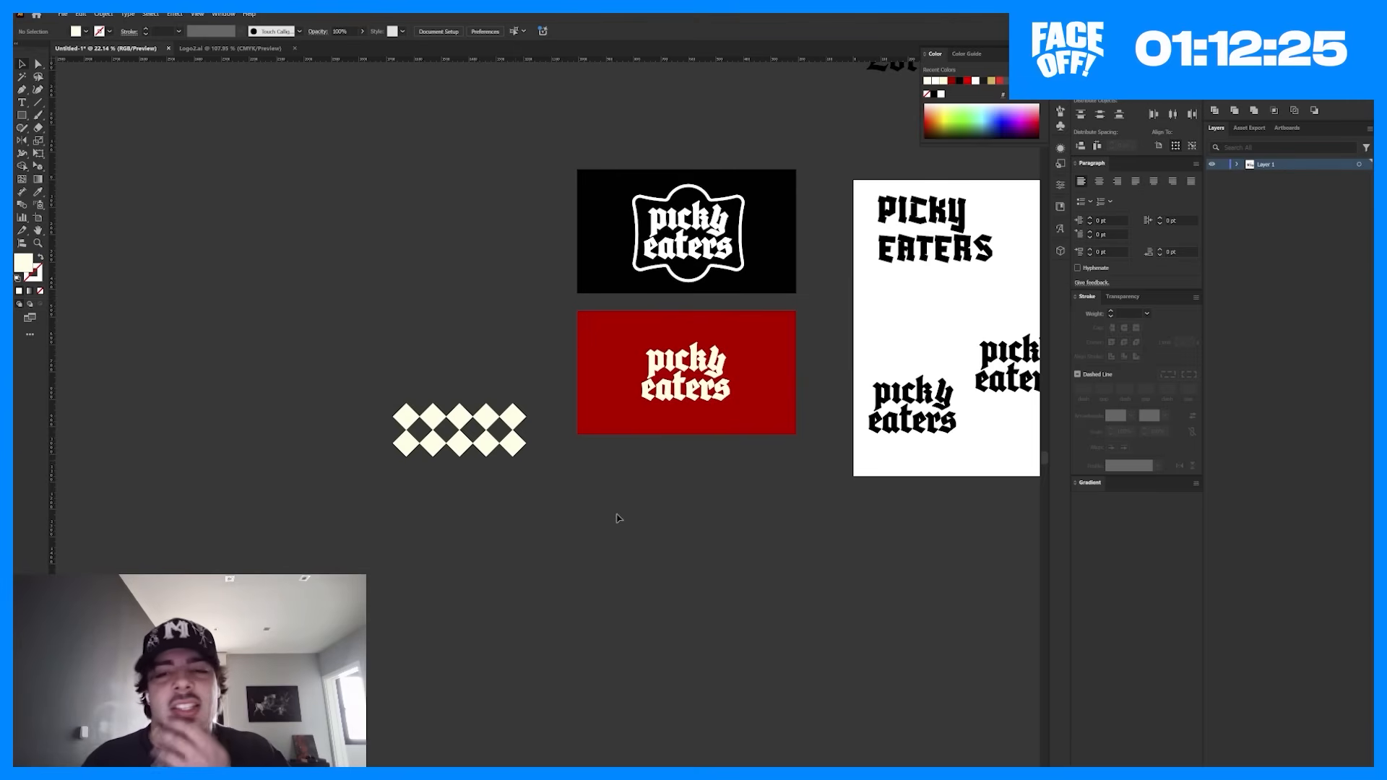
Step: Examine the cream diamond checker pattern beside the red picky eaters layouts
{"action": "scroll", "coordinate": [405, 432], "scroll_direction": "up", "scroll_amount": 4}
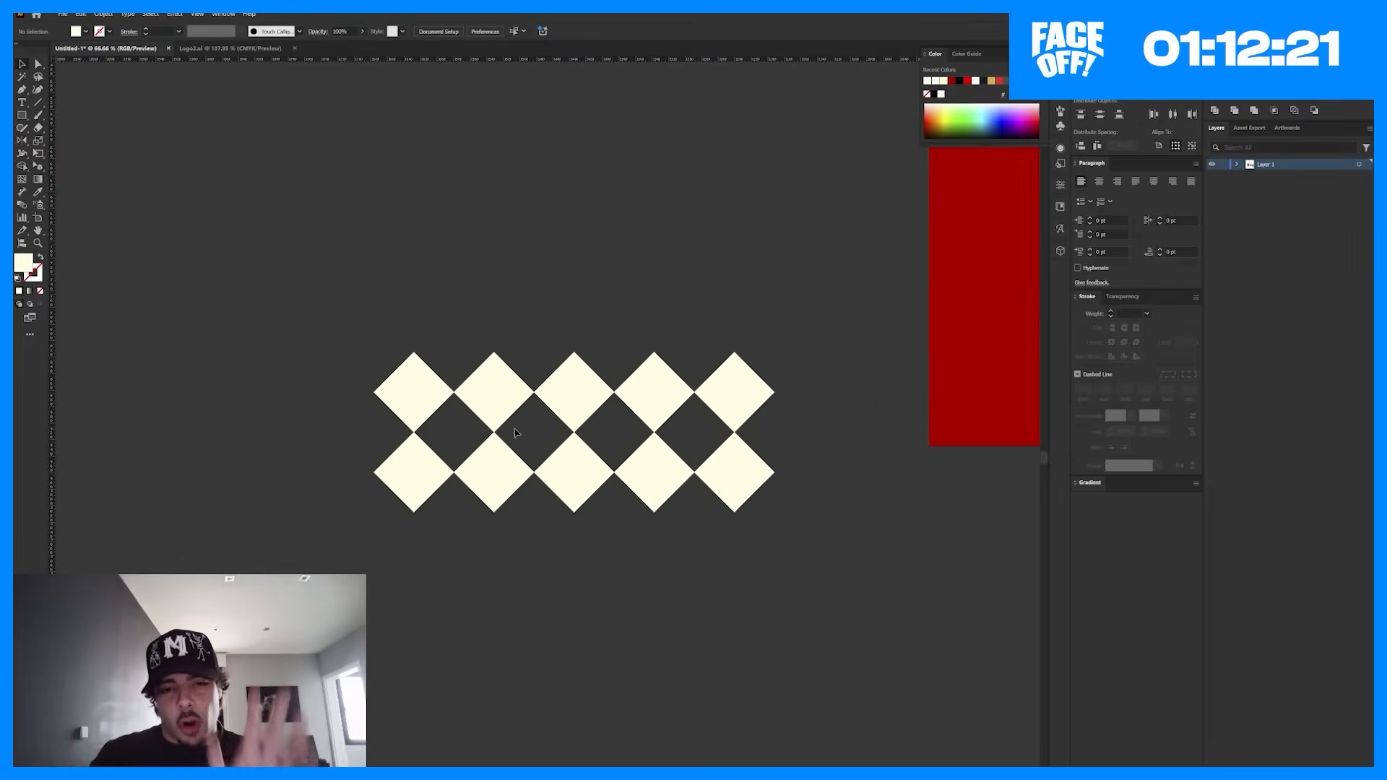
{"action": "left_click_drag", "start_coordinate": [981, 454], "coordinate": [620, 500]}
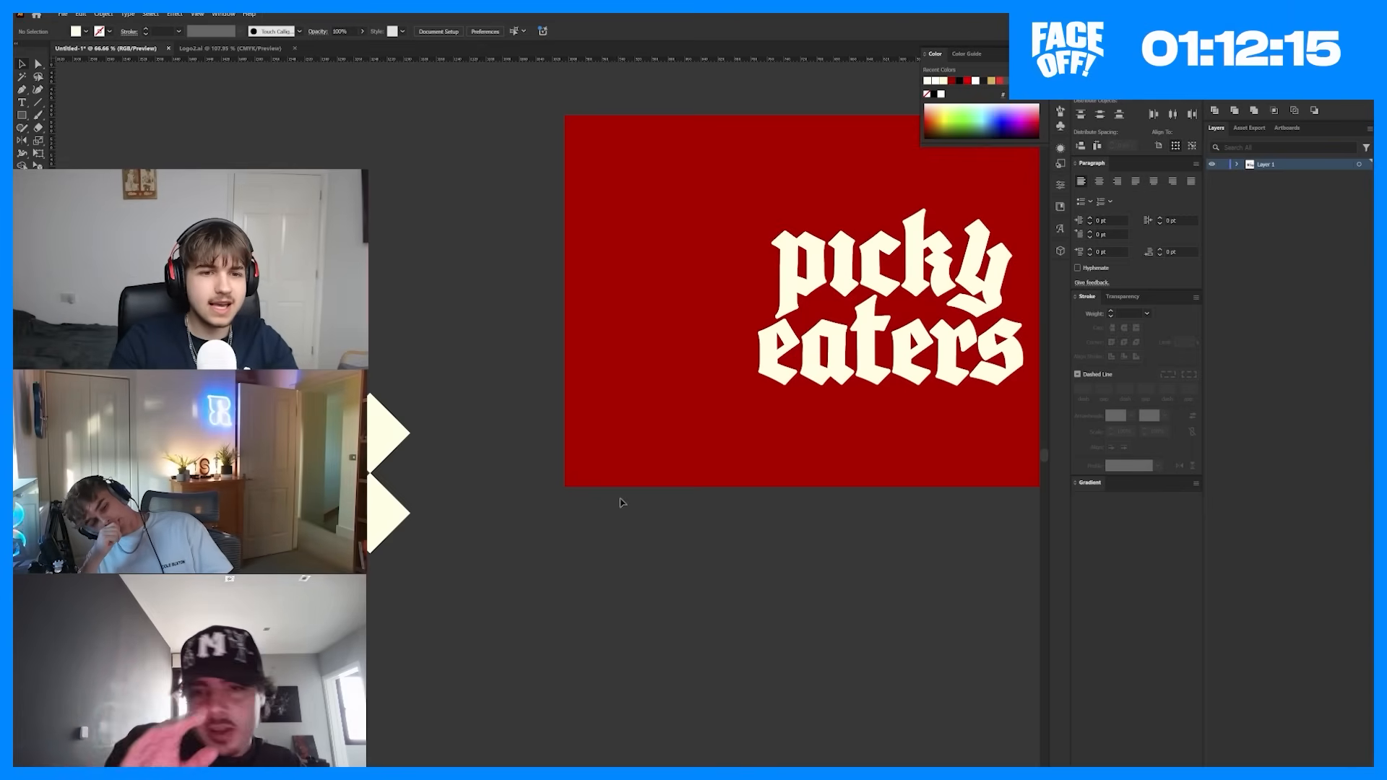
{"action": "left_click_drag", "start_coordinate": [487, 462], "coordinate": [802, 470]}
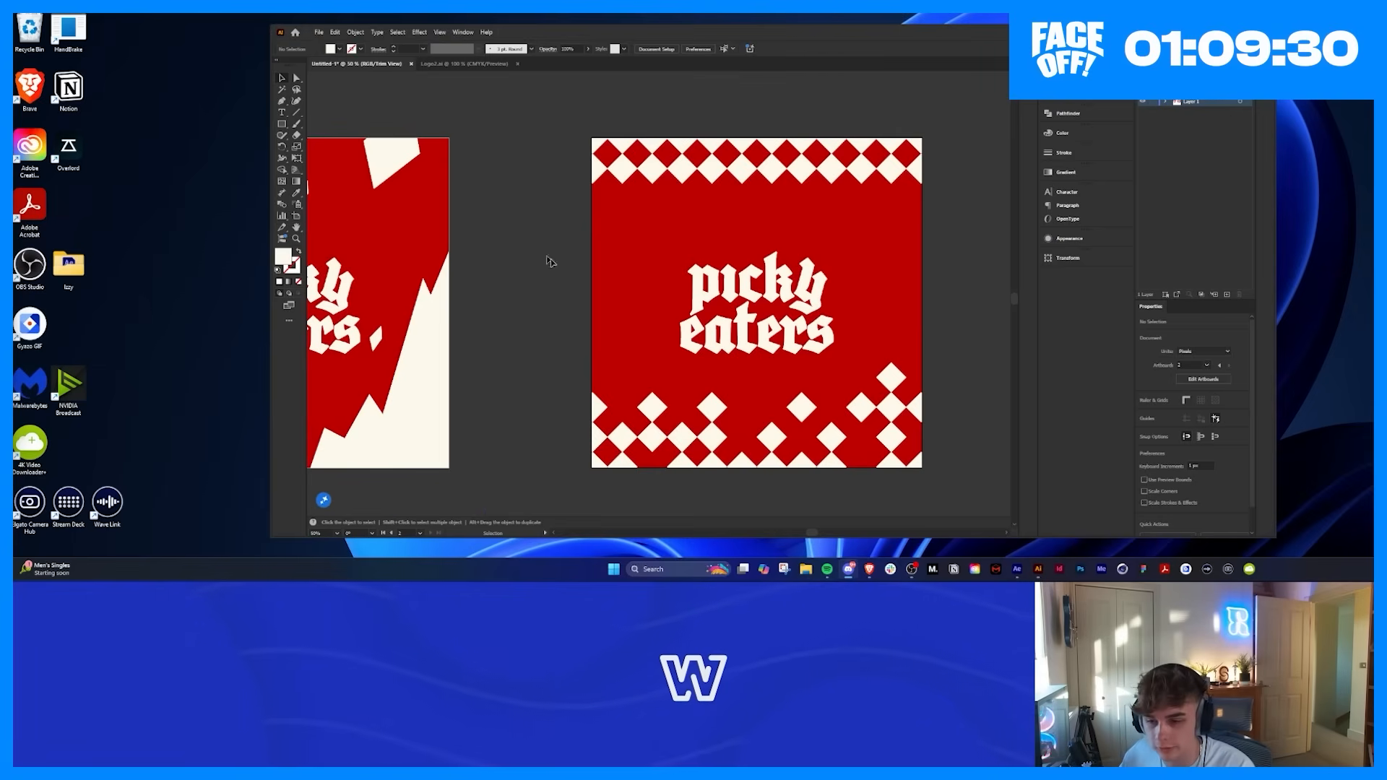
{"action": "scroll", "coordinate": [551, 262], "scroll_direction": "down", "scroll_amount": 3}
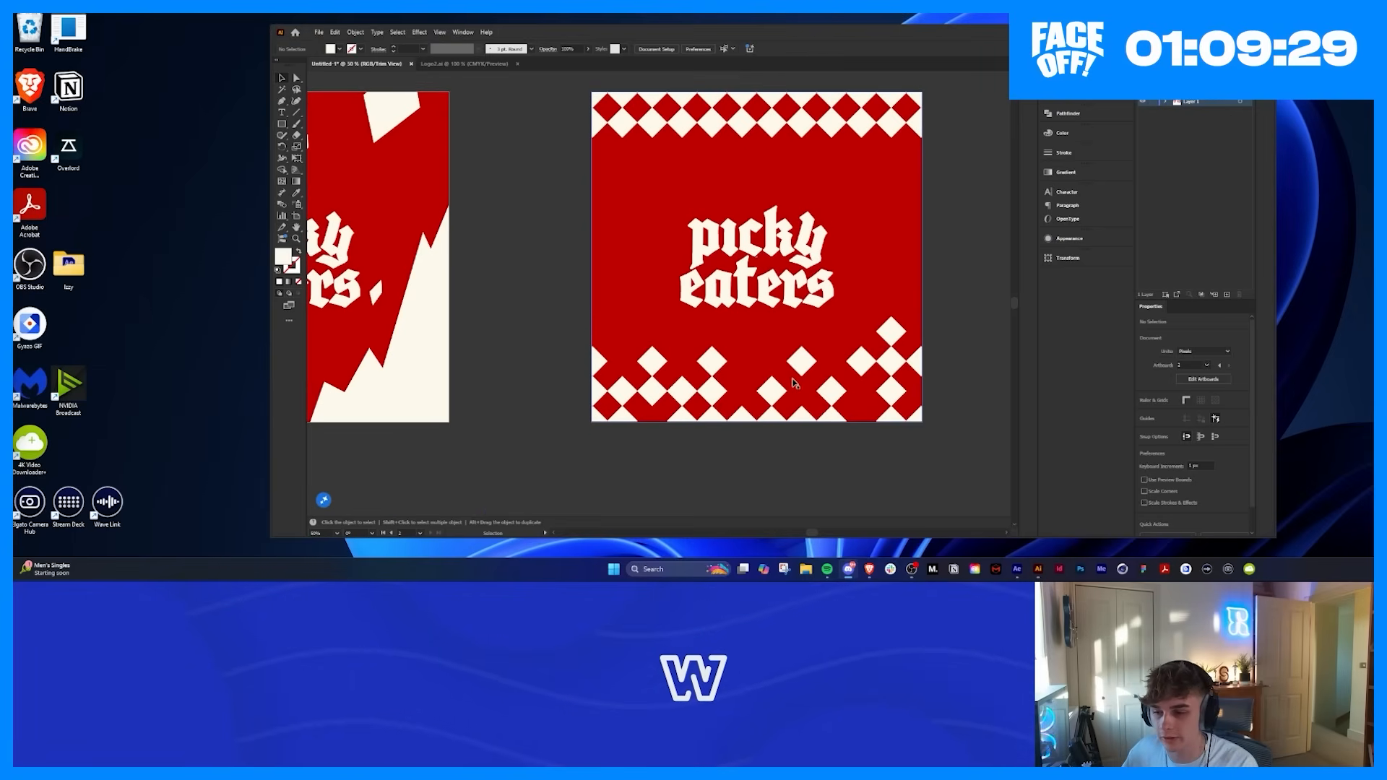
{"action": "left_click", "coordinate": [814, 455]}
{"action": "scroll", "coordinate": [814, 455], "scroll_direction": "right", "scroll_amount": 2}
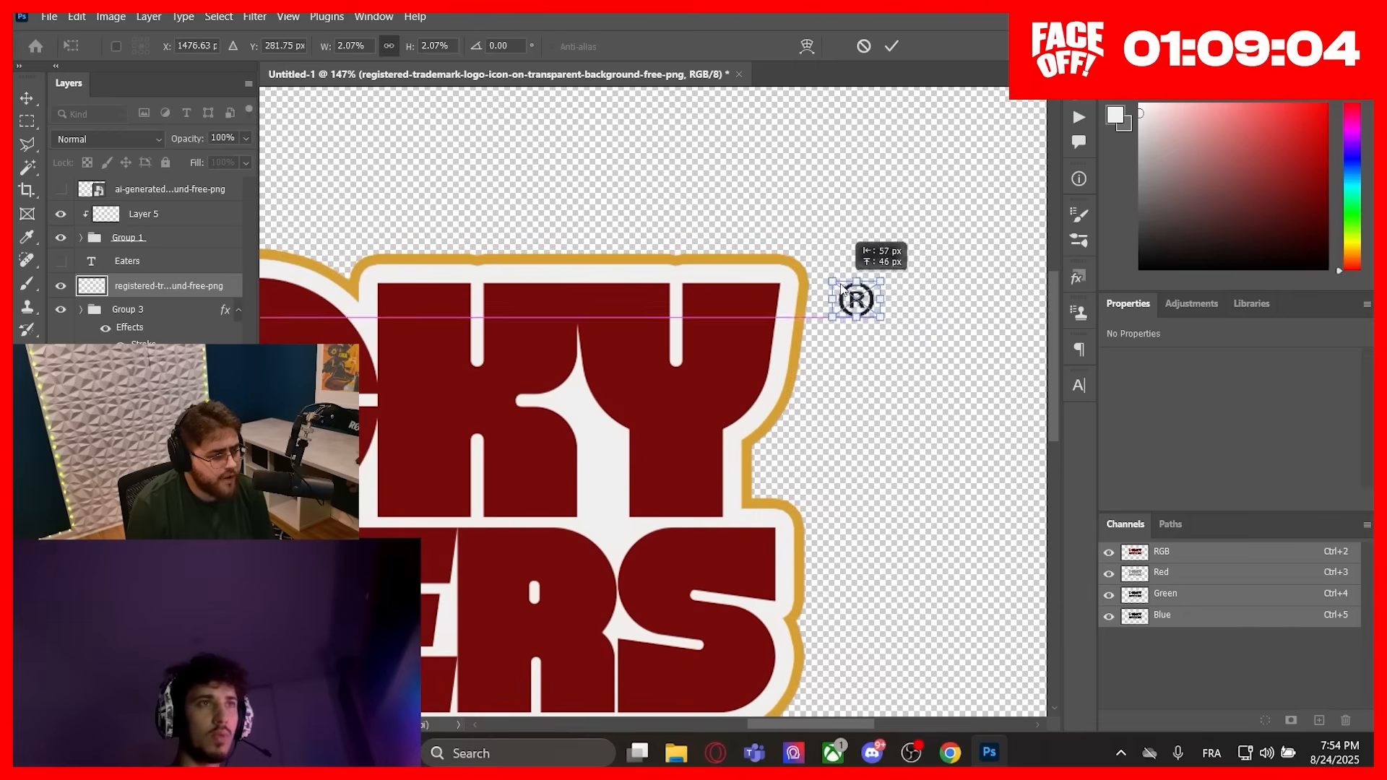
{"action": "mouse_move", "coordinate": [860, 296]}
{"action": "left_mouse_down"}
{"action": "mouse_move", "coordinate": [839, 276]}
{"action": "mouse_move", "coordinate": [851, 286]}
{"action": "left_mouse_up"}
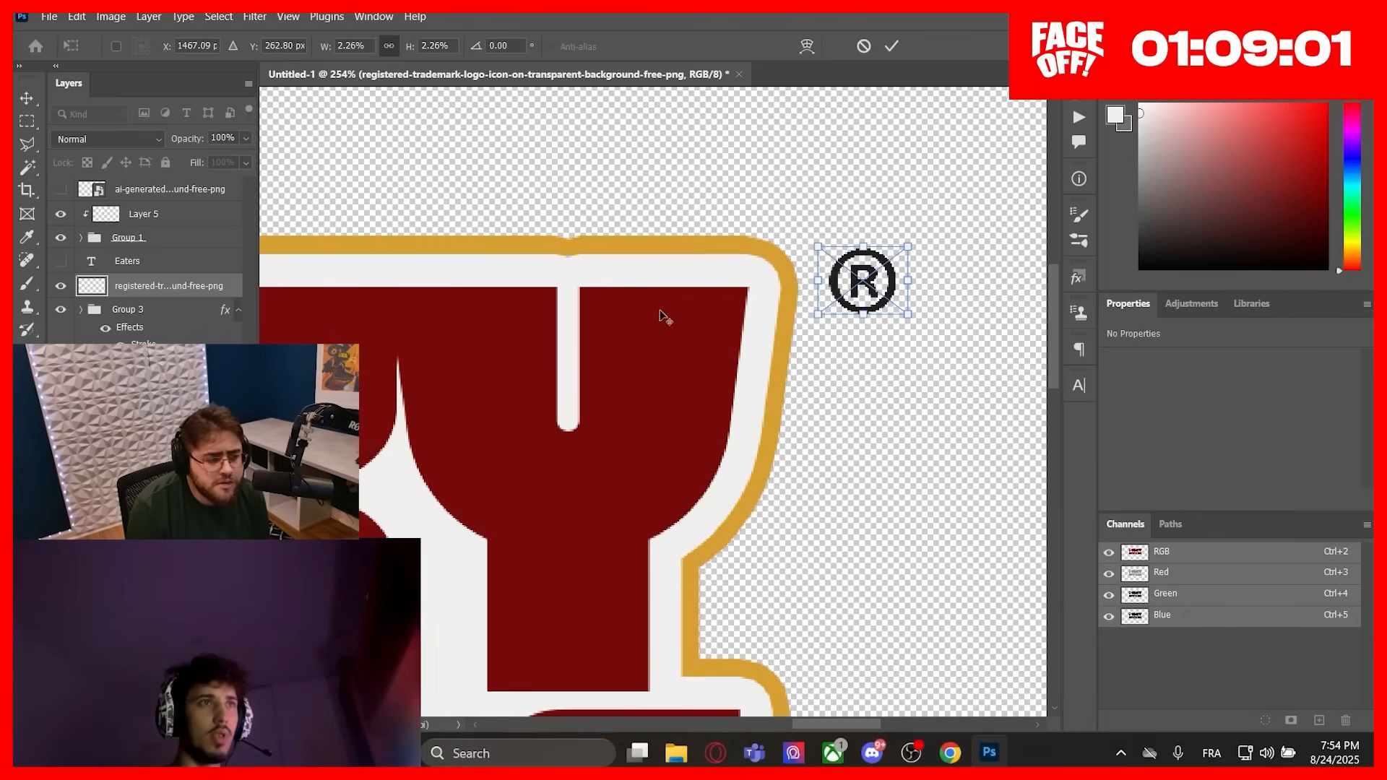
{"action": "scroll", "coordinate": [659, 316], "scroll_direction": "down", "scroll_amount": 5}
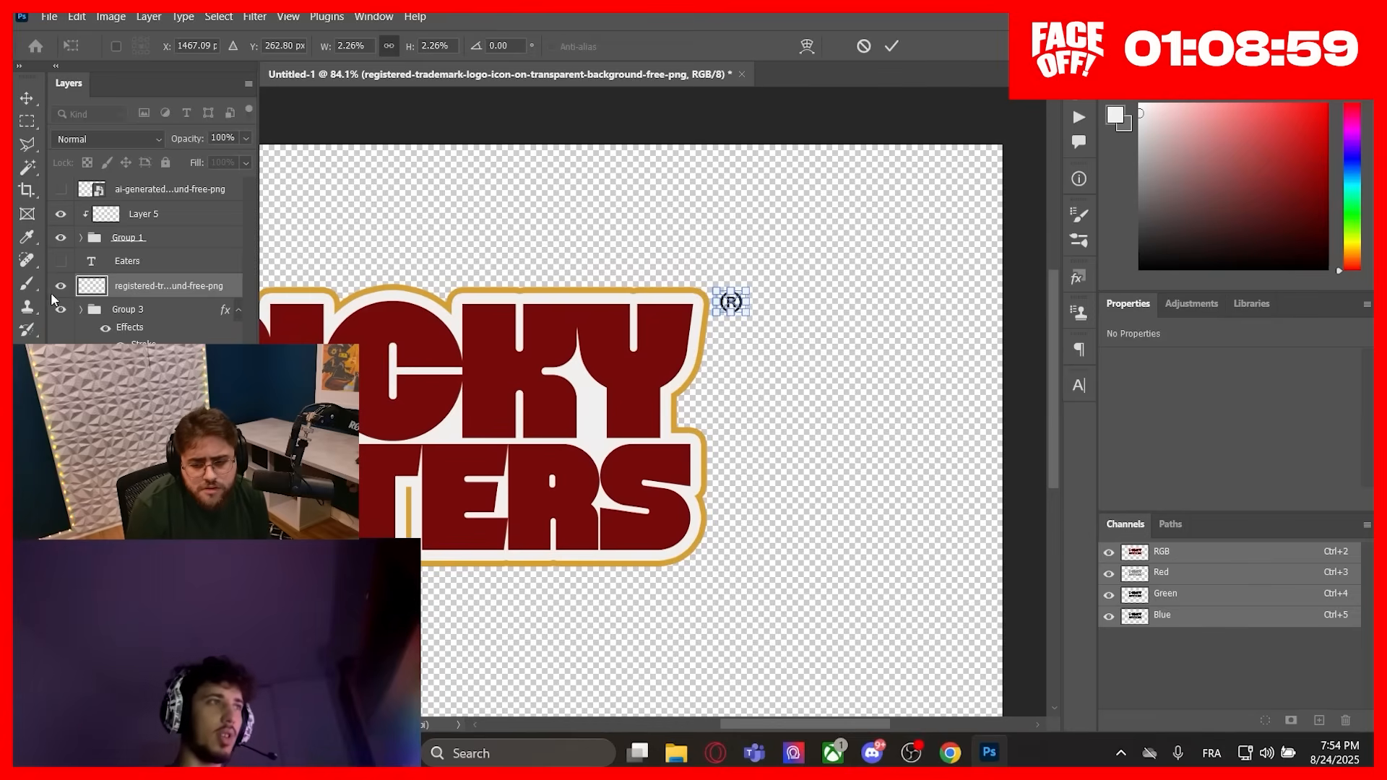
Step: Apply the registered trademark icon at 2.26% scale beside the upper end of the Y in PICKY
{"action": "left_click", "coordinate": [26, 284]}
{"action": "scroll", "coordinate": [648, 389], "scroll_direction": "left", "scroll_amount": 5}
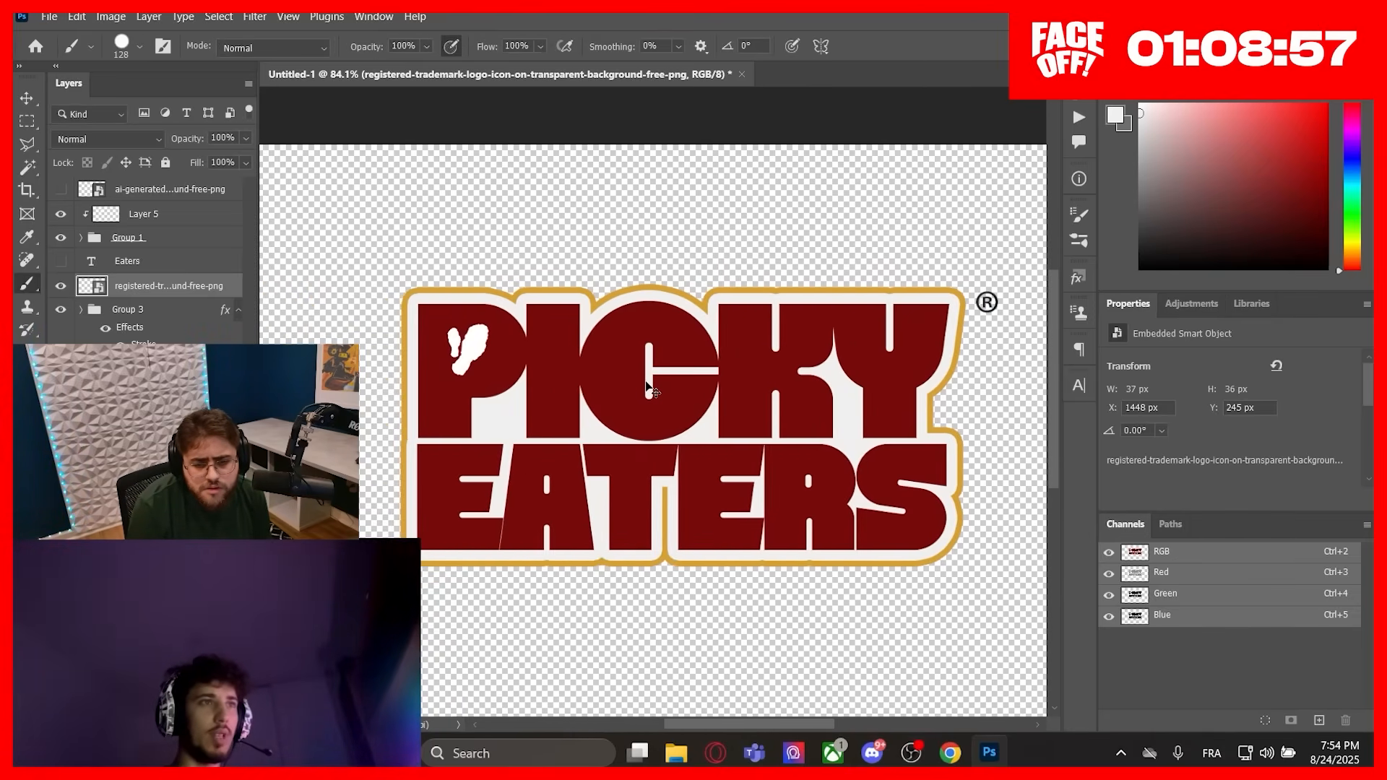
{"action": "scroll", "coordinate": [647, 386], "scroll_direction": "left", "scroll_amount": 2}
{"action": "scroll", "coordinate": [648, 390], "scroll_direction": "right", "scroll_amount": 3}
{"action": "scroll", "coordinate": [637, 413], "scroll_direction": "left", "scroll_amount": 1}
{"action": "scroll", "coordinate": [636, 417], "scroll_direction": "up", "scroll_amount": 1}
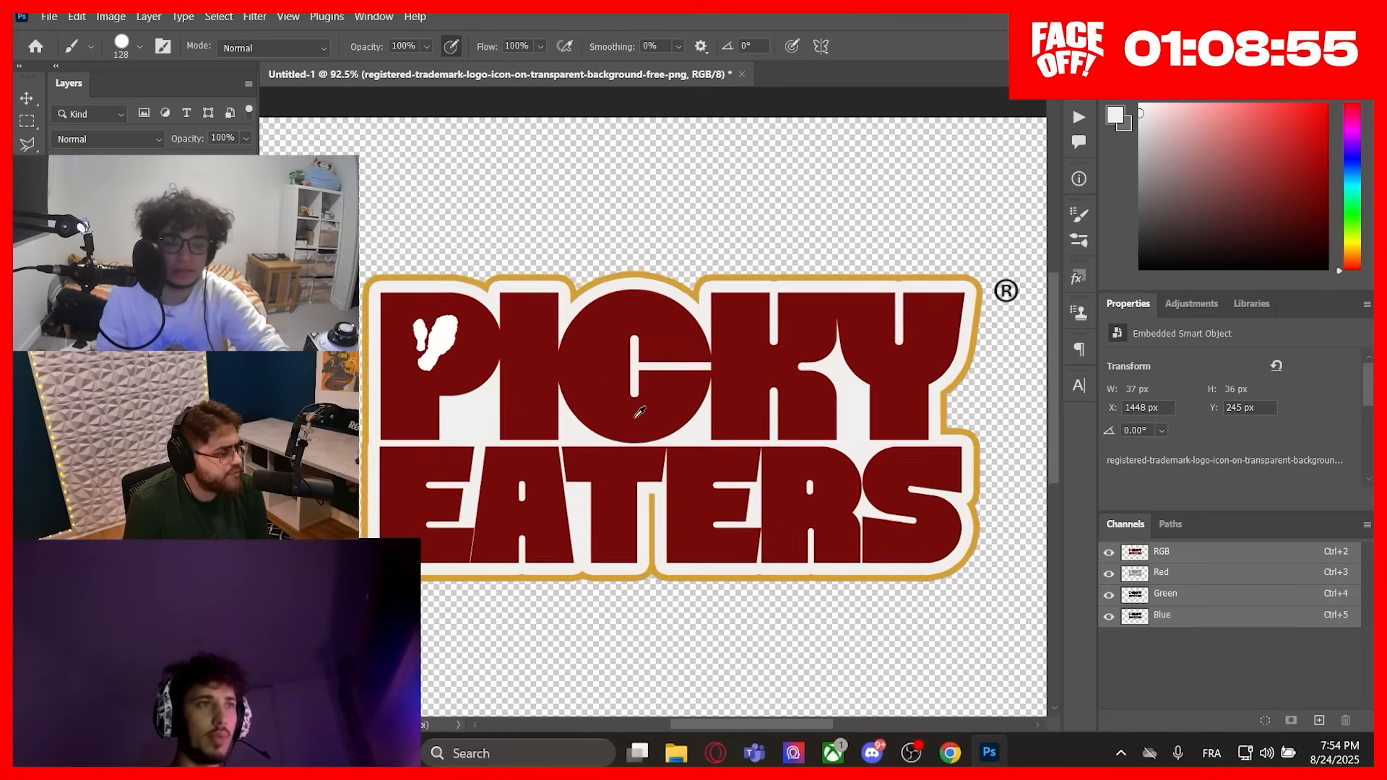
{"action": "scroll", "coordinate": [640, 413], "scroll_direction": "up", "scroll_amount": 1}
{"action": "scroll", "coordinate": [628, 416], "scroll_direction": "right", "scroll_amount": 5}
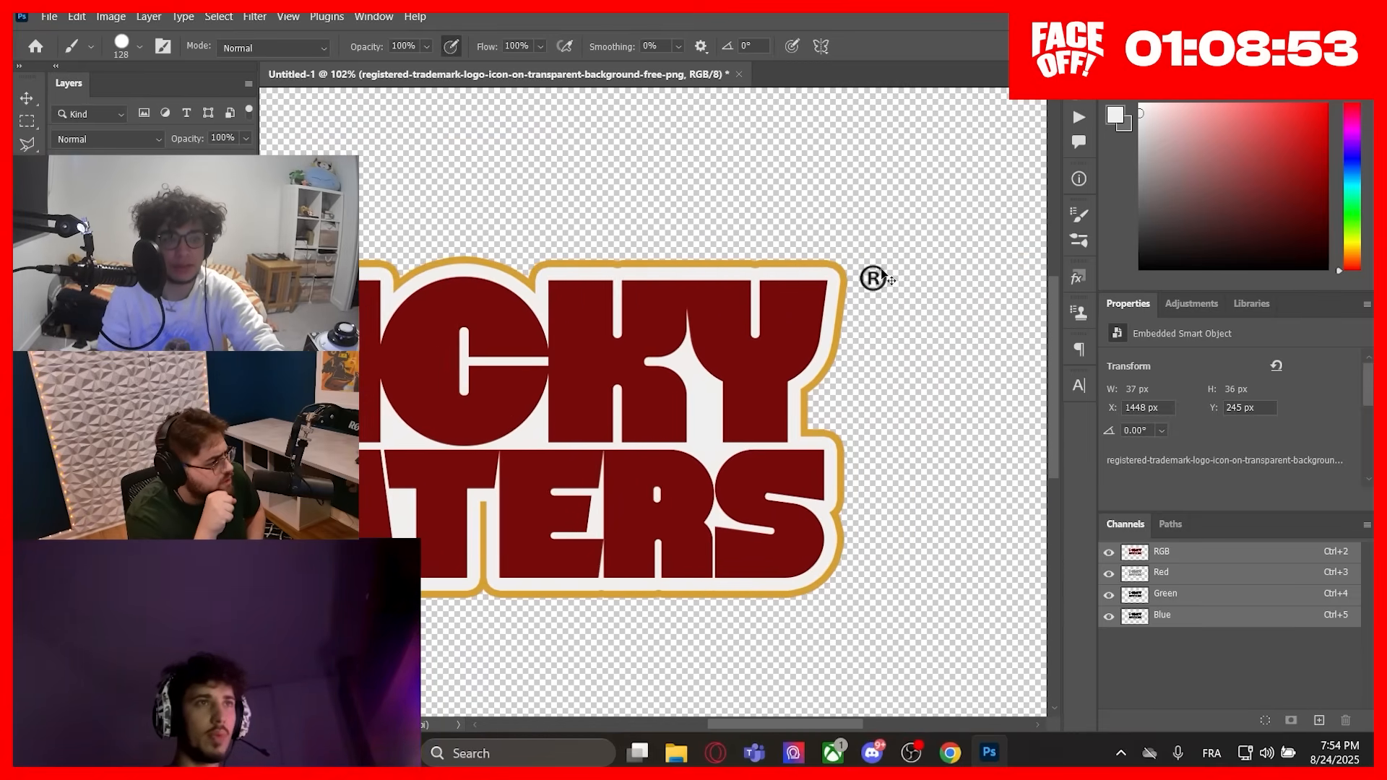
Step: Undo the last change and start a free transform on the registered trademark icon
{"action": "scroll", "coordinate": [883, 278], "scroll_direction": "up", "scroll_amount": 3}
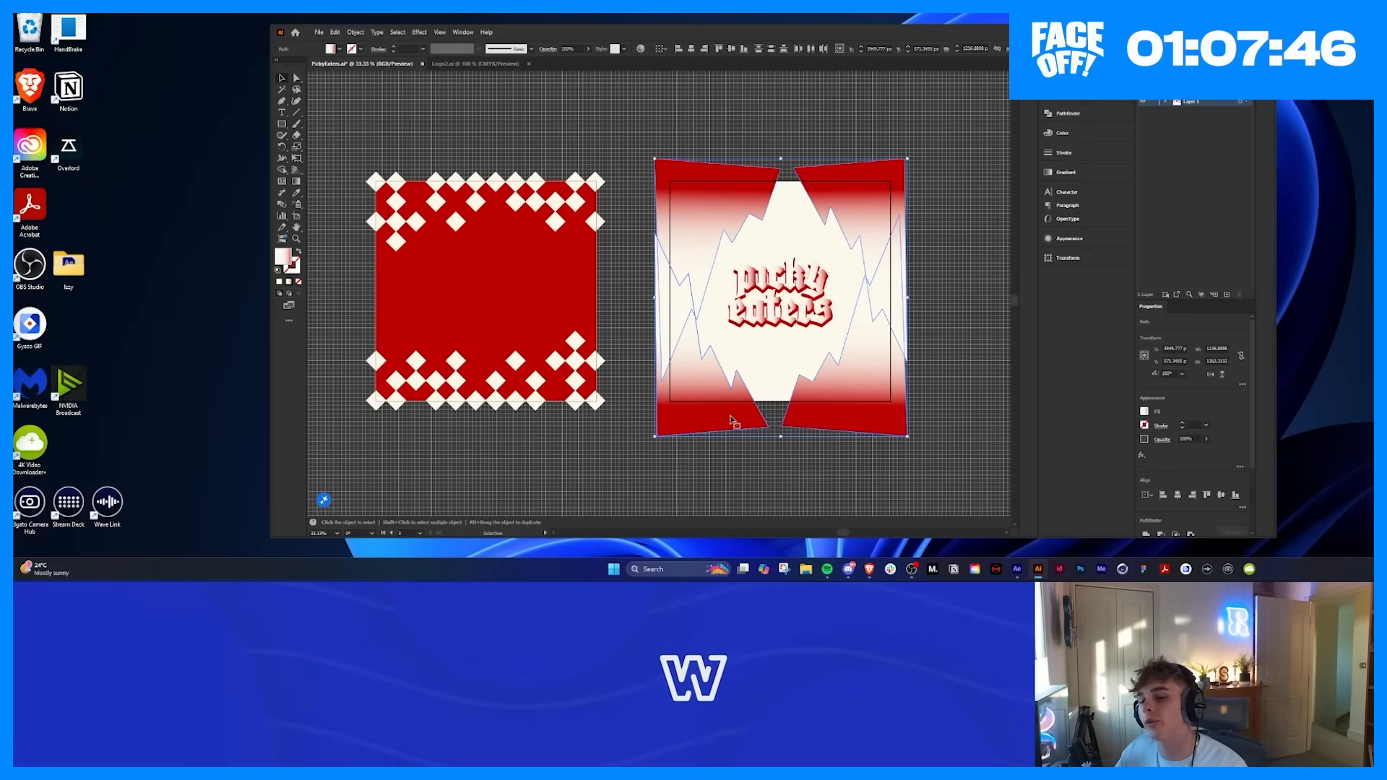
{"action": "key", "text": "ctrl+z"}
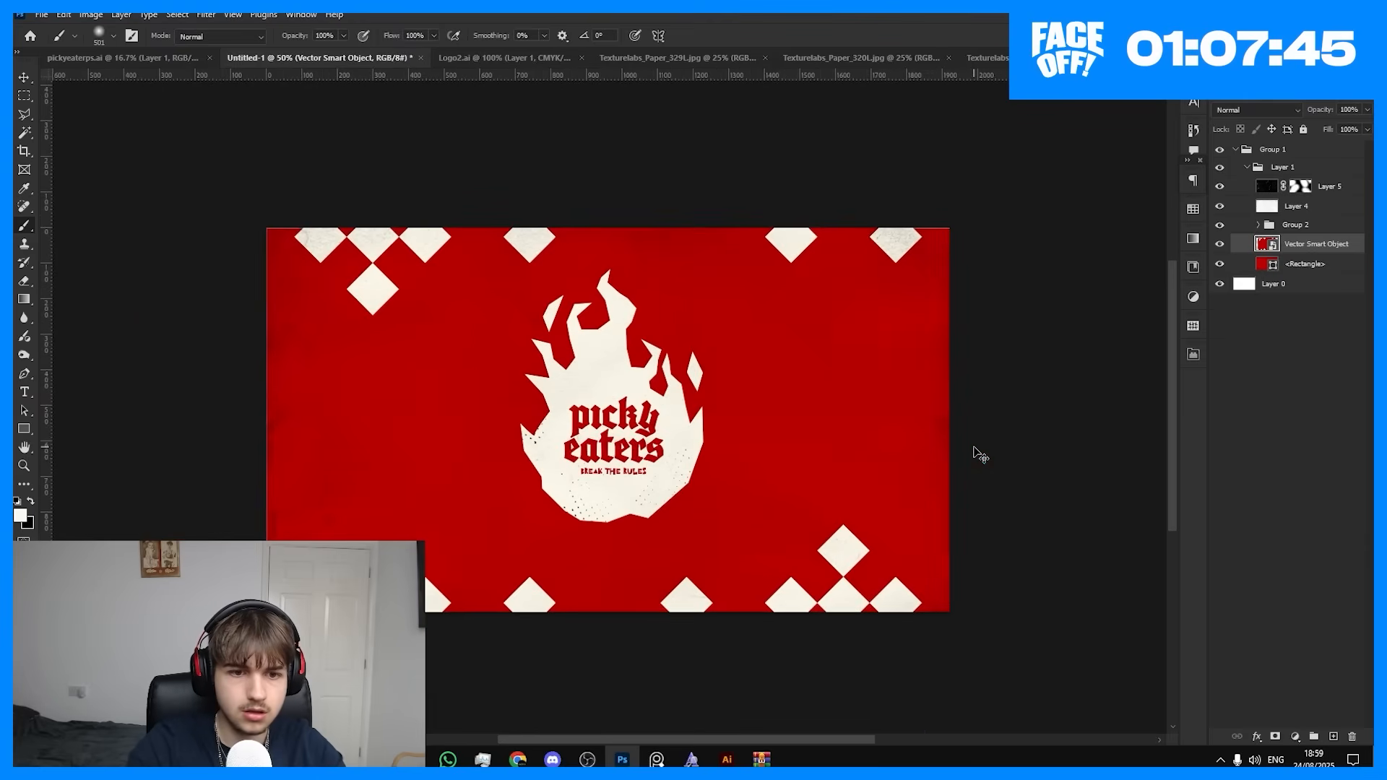
{"action": "key", "text": "ctrl+t"}
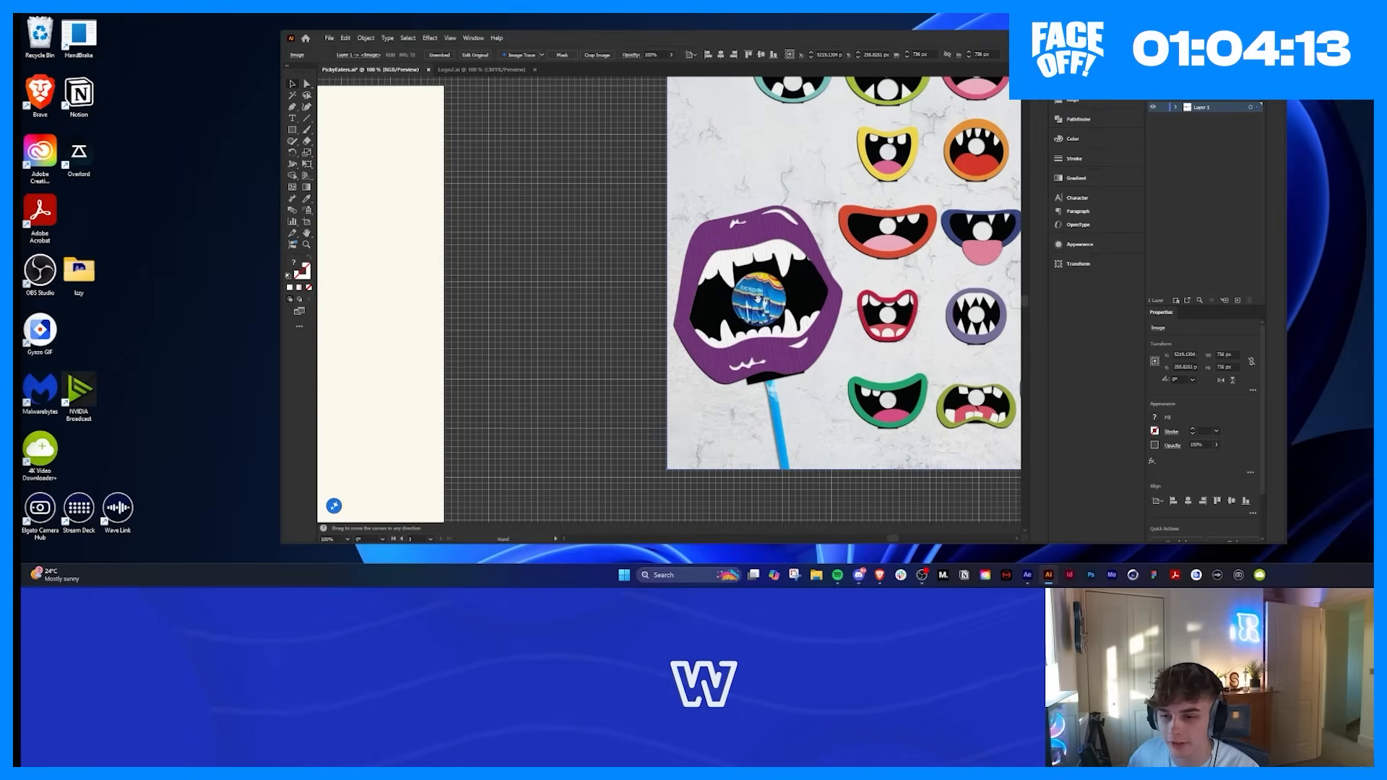
{"action": "left_click_drag", "start_coordinate": [757, 298], "coordinate": [704, 277]}
{"action": "left_click", "coordinate": [506, 216]}
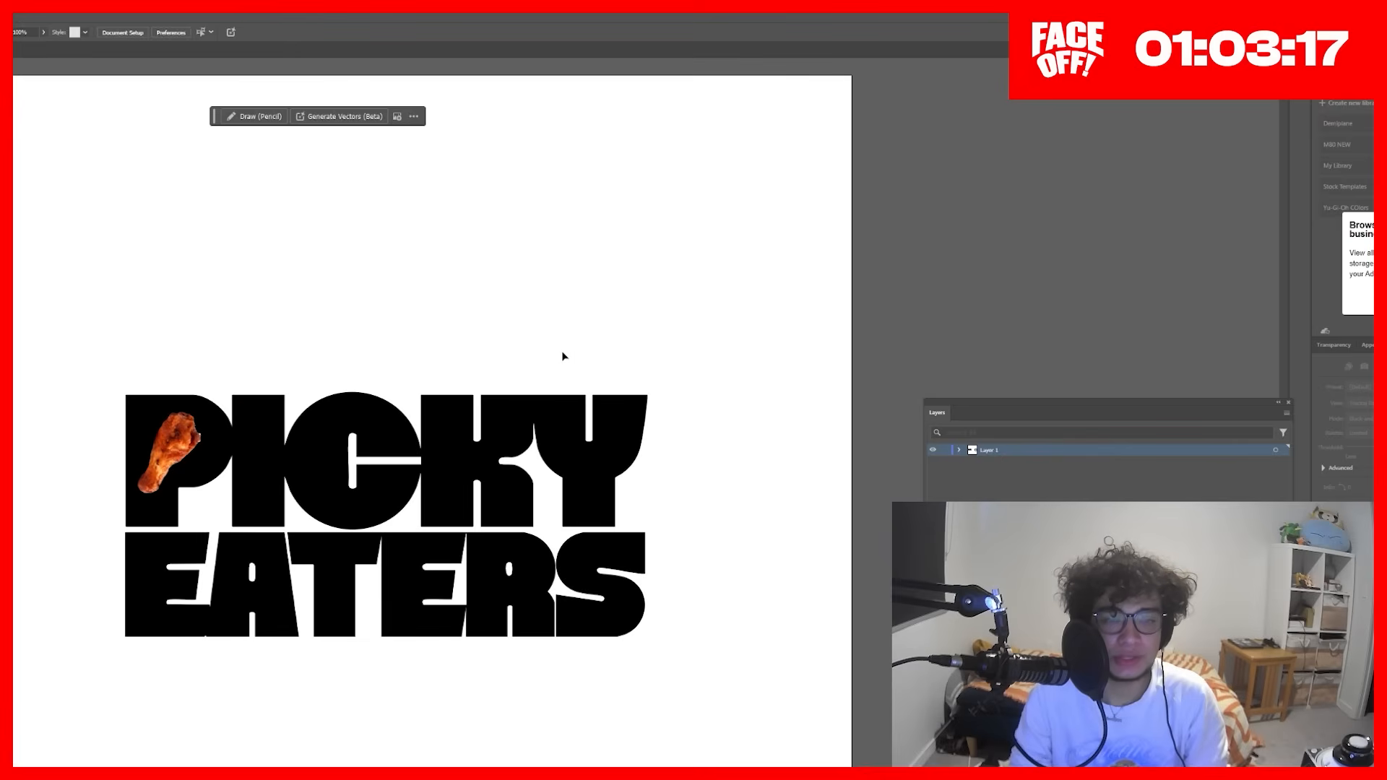
Step: Shift EATERS off the artboard's left side, and move the chicken drumstick away from the P and back over it
{"action": "left_click_drag", "start_coordinate": [563, 353], "coordinate": [632, 253]}
{"action": "scroll", "coordinate": [505, 290], "scroll_direction": "down", "scroll_amount": 1}
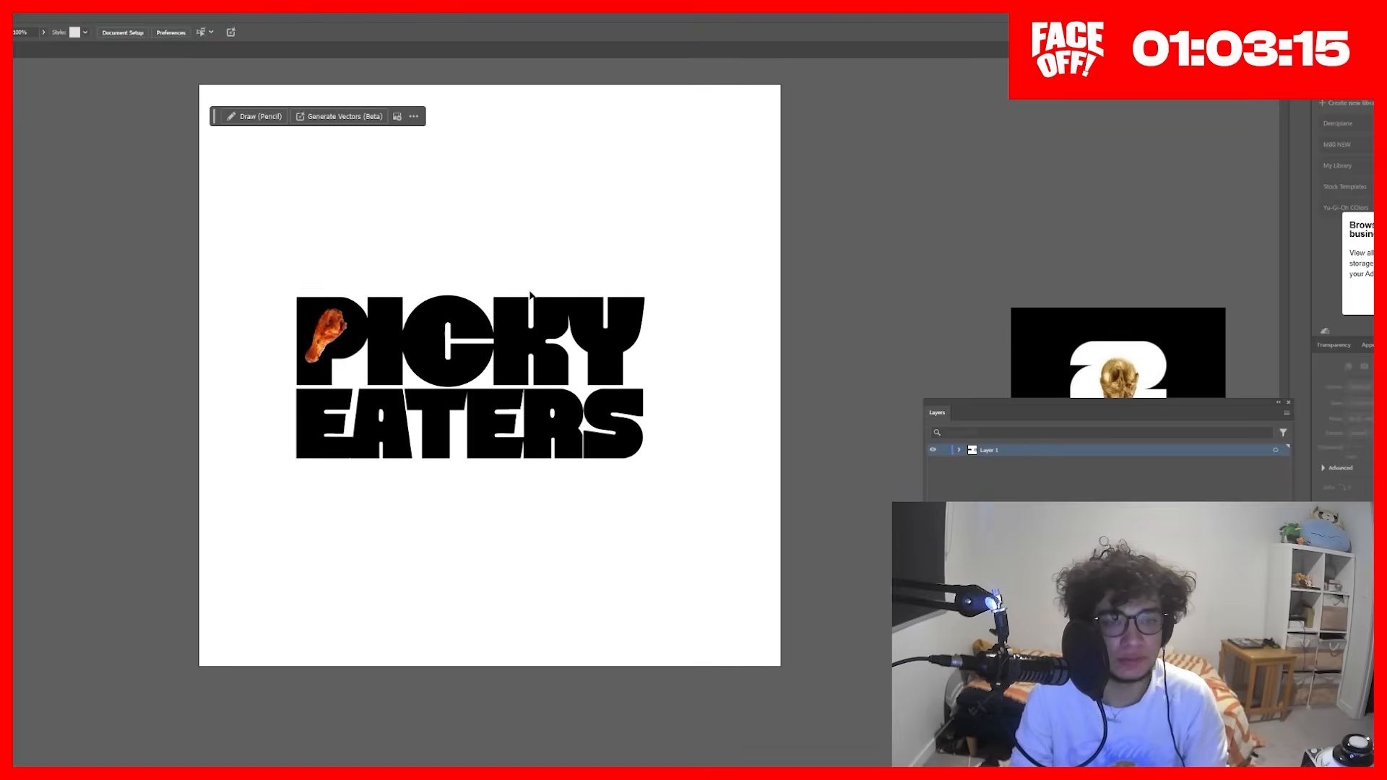
{"action": "left_click_drag", "start_coordinate": [582, 295], "coordinate": [520, 345]}
{"action": "left_click_drag", "start_coordinate": [272, 375], "coordinate": [801, 264]}
{"action": "left_click_drag", "start_coordinate": [800, 273], "coordinate": [269, 390]}
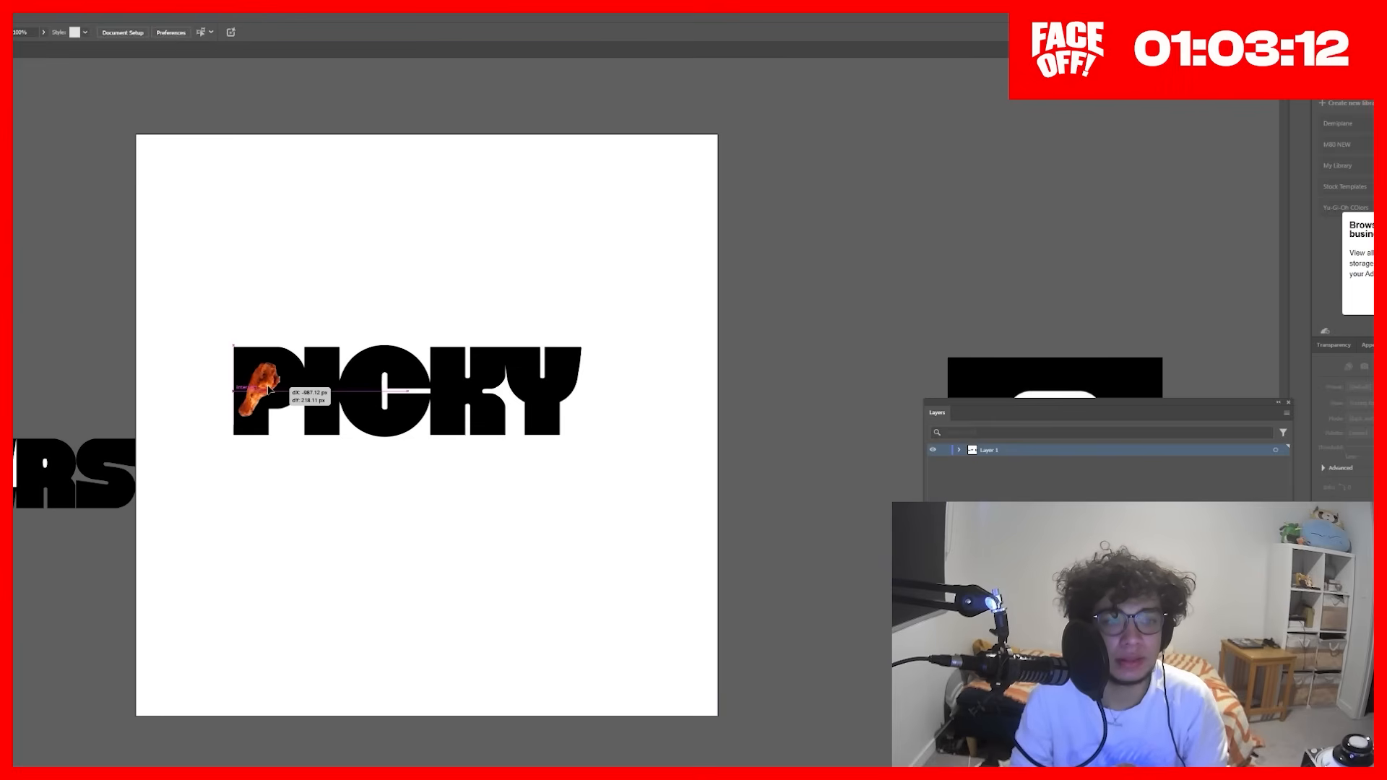
{"action": "scroll", "coordinate": [170, 363], "scroll_direction": "up", "scroll_amount": 1}
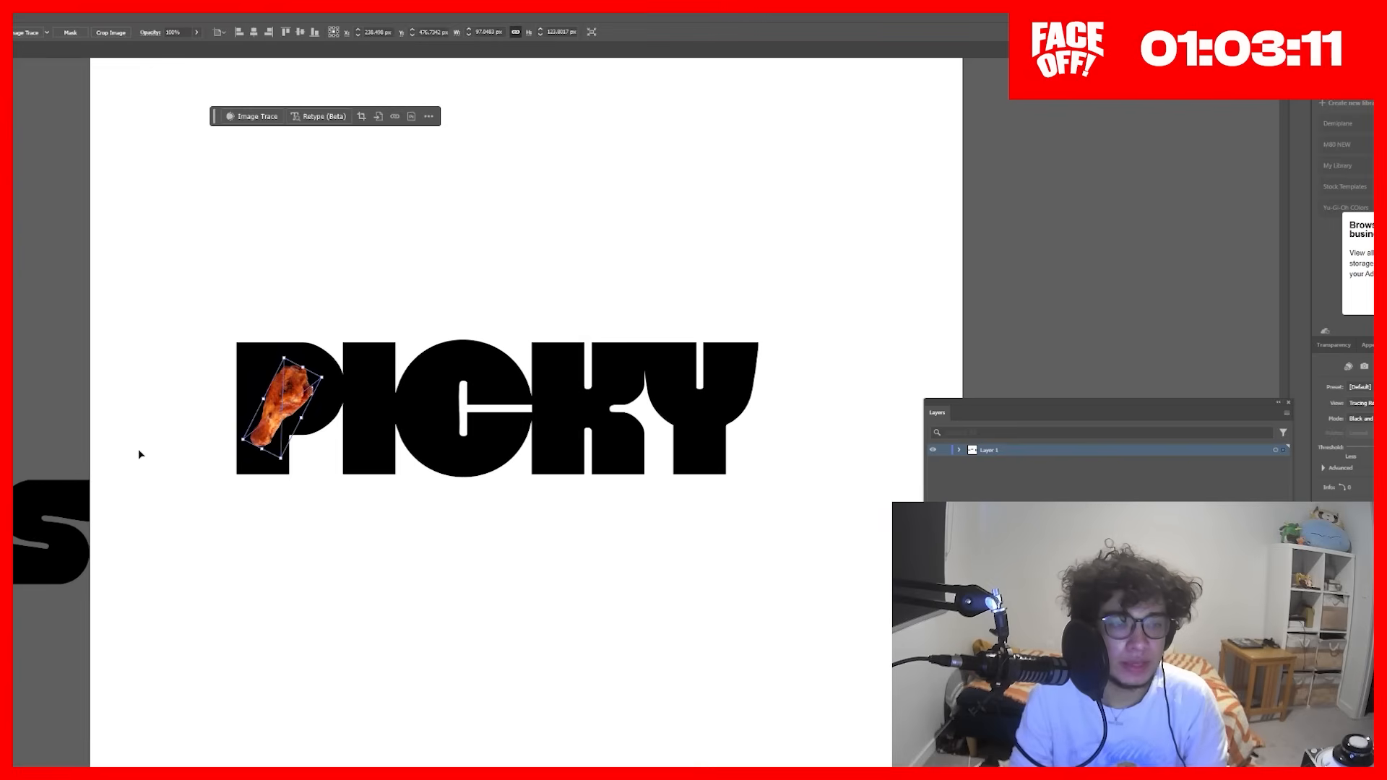
{"action": "scroll", "coordinate": [139, 456], "scroll_direction": "down", "scroll_amount": 2}
{"action": "scroll", "coordinate": [208, 413], "scroll_direction": "up", "scroll_amount": 1}
{"action": "scroll", "coordinate": [207, 413], "scroll_direction": "up", "scroll_amount": 1}
{"action": "left_click_drag", "start_coordinate": [214, 443], "coordinate": [215, 442]}
{"action": "scroll", "coordinate": [215, 442], "scroll_direction": "up", "scroll_amount": 1}
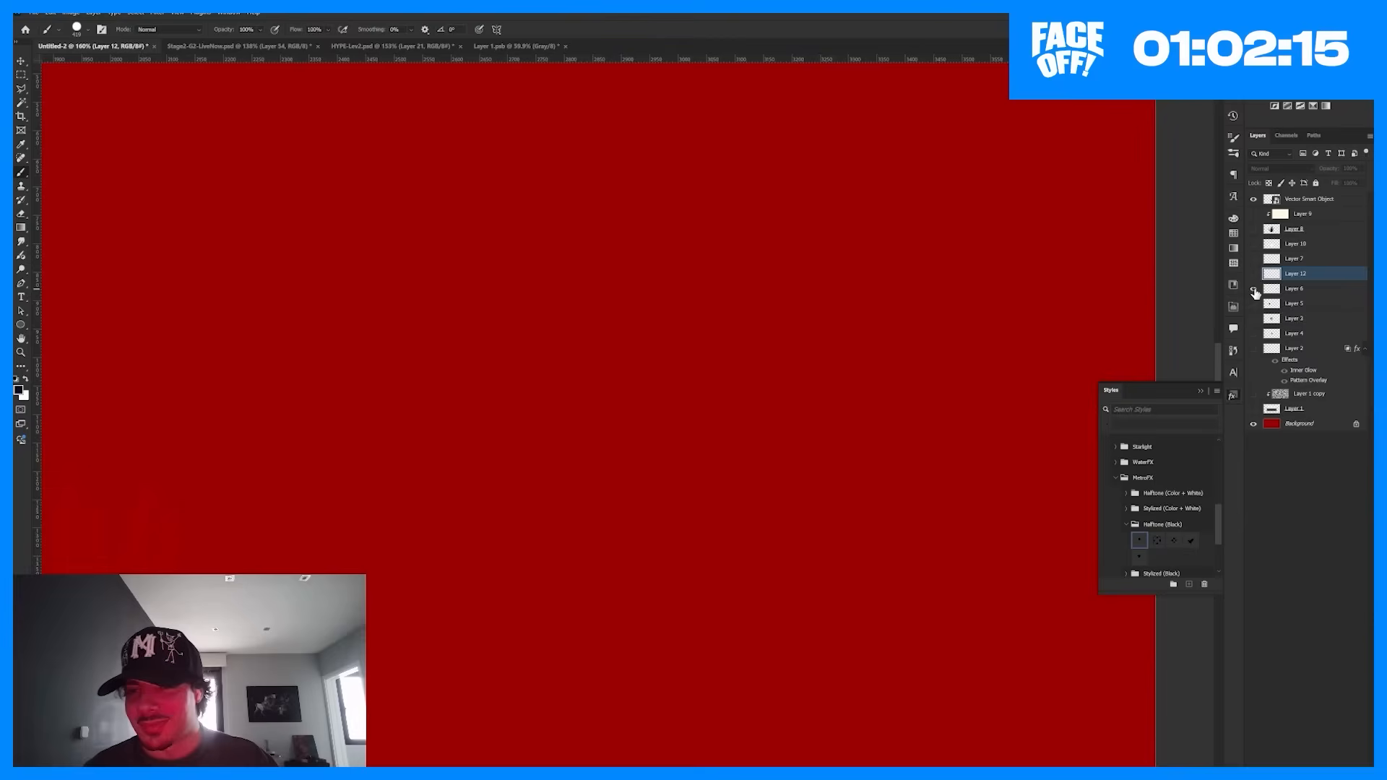
Step: Toggle the visibility of Layer 6 and make it the active layer
{"action": "left_click", "coordinate": [1254, 288]}
{"action": "left_click", "coordinate": [1294, 288]}
{"action": "scroll", "coordinate": [698, 339], "scroll_direction": "up", "scroll_amount": 2}
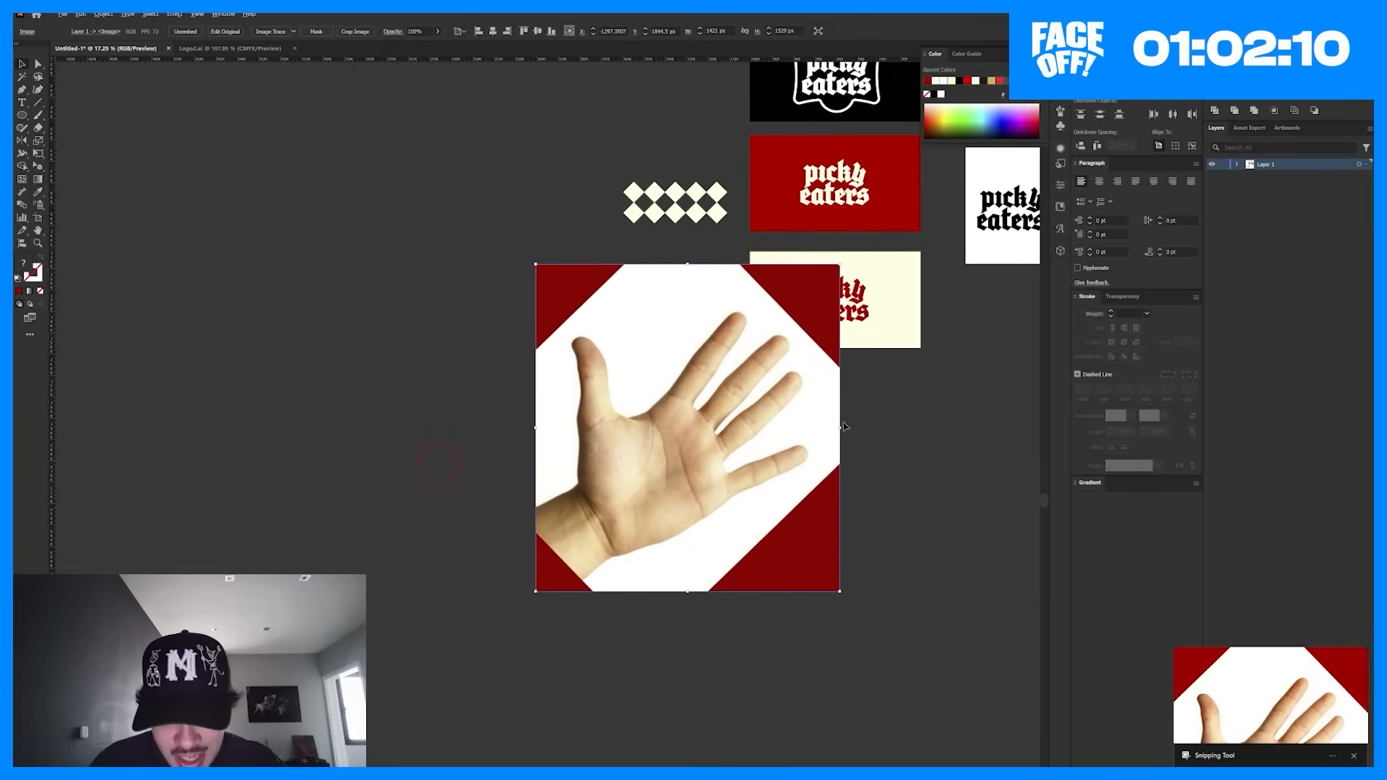
{"action": "left_click_drag", "start_coordinate": [843, 427], "coordinate": [688, 427]}
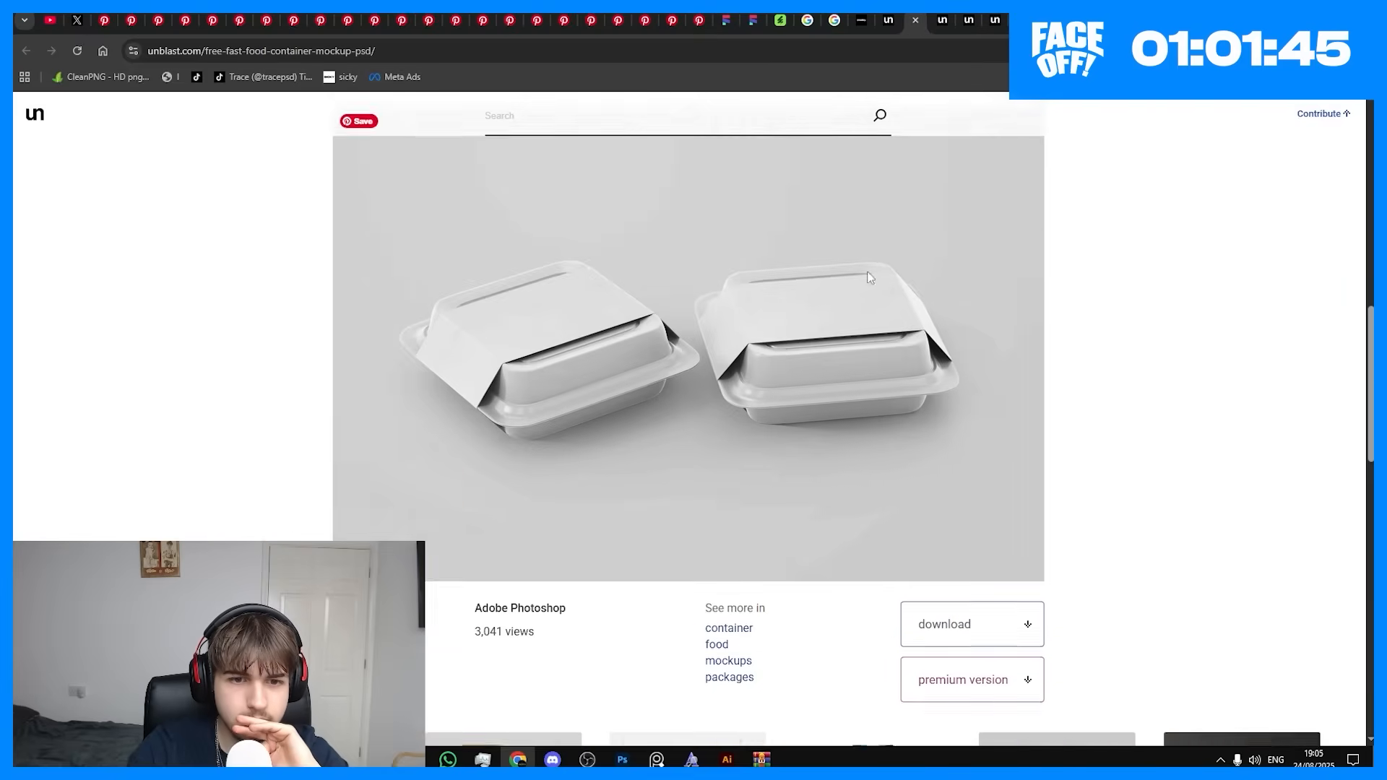
{"action": "scroll", "coordinate": [869, 275], "scroll_direction": "up", "scroll_amount": 3}
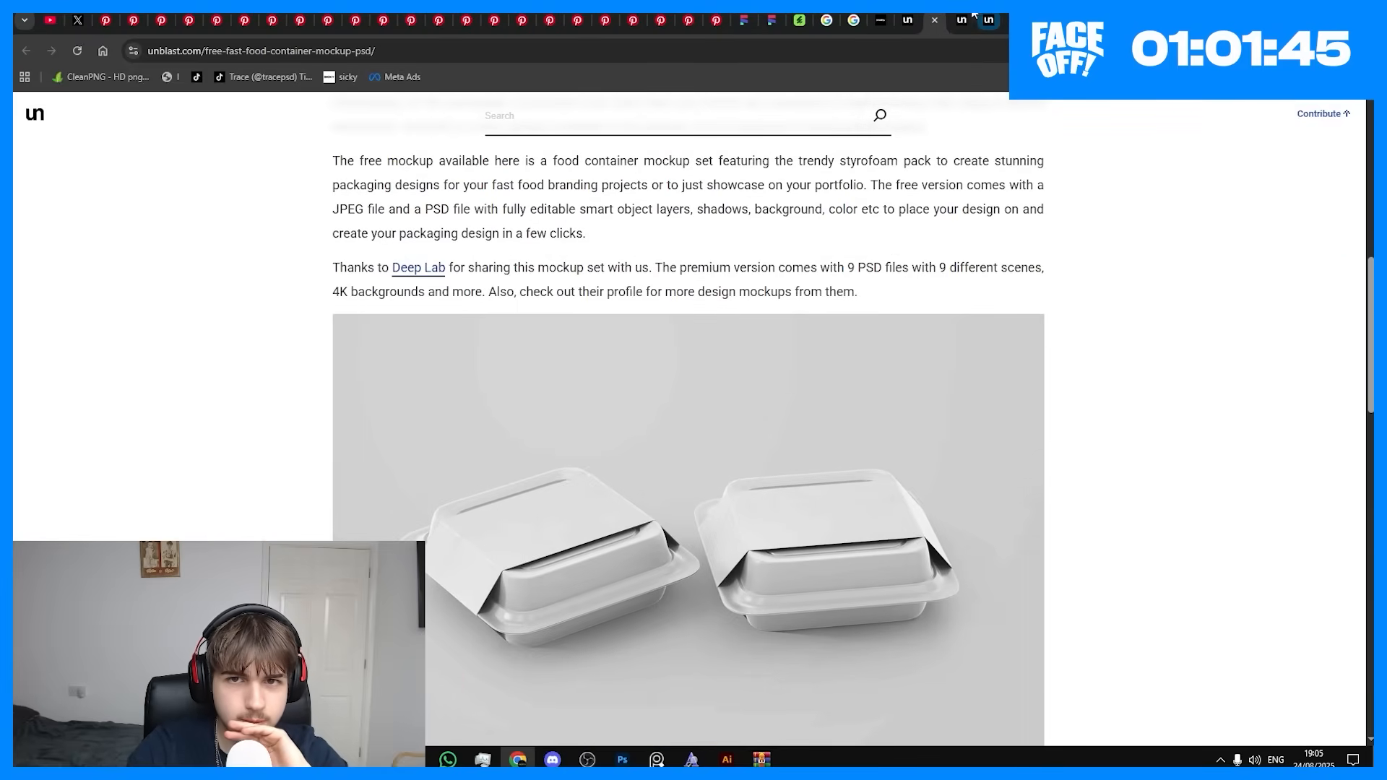
Step: Look through the fast food resources on unblast.com and the page of the fast food container mockup
{"action": "left_click", "coordinate": [969, 20]}
{"action": "left_click", "coordinate": [969, 21]}
{"action": "scroll", "coordinate": [897, 219], "scroll_direction": "up", "scroll_amount": 1}
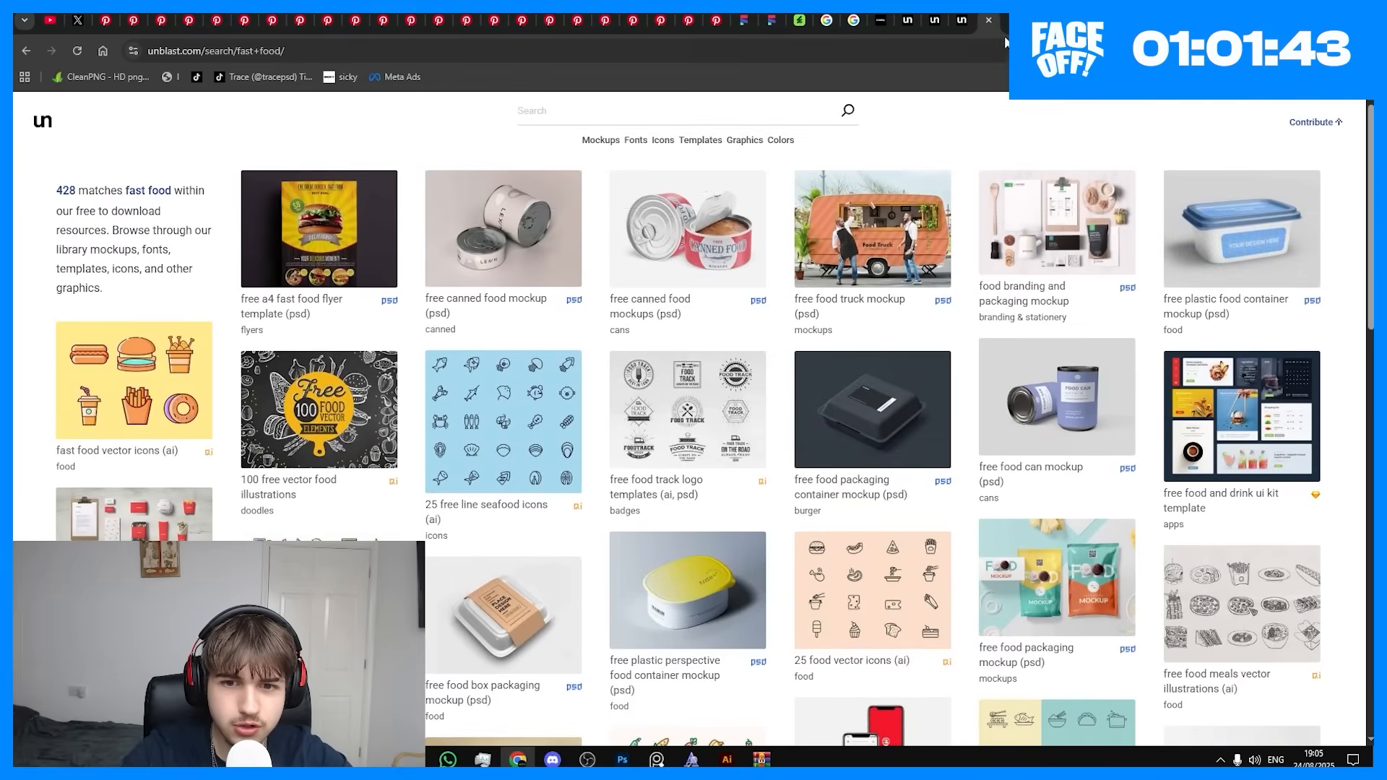
{"action": "left_click", "coordinate": [1017, 21]}
{"action": "left_click", "coordinate": [978, 16]}
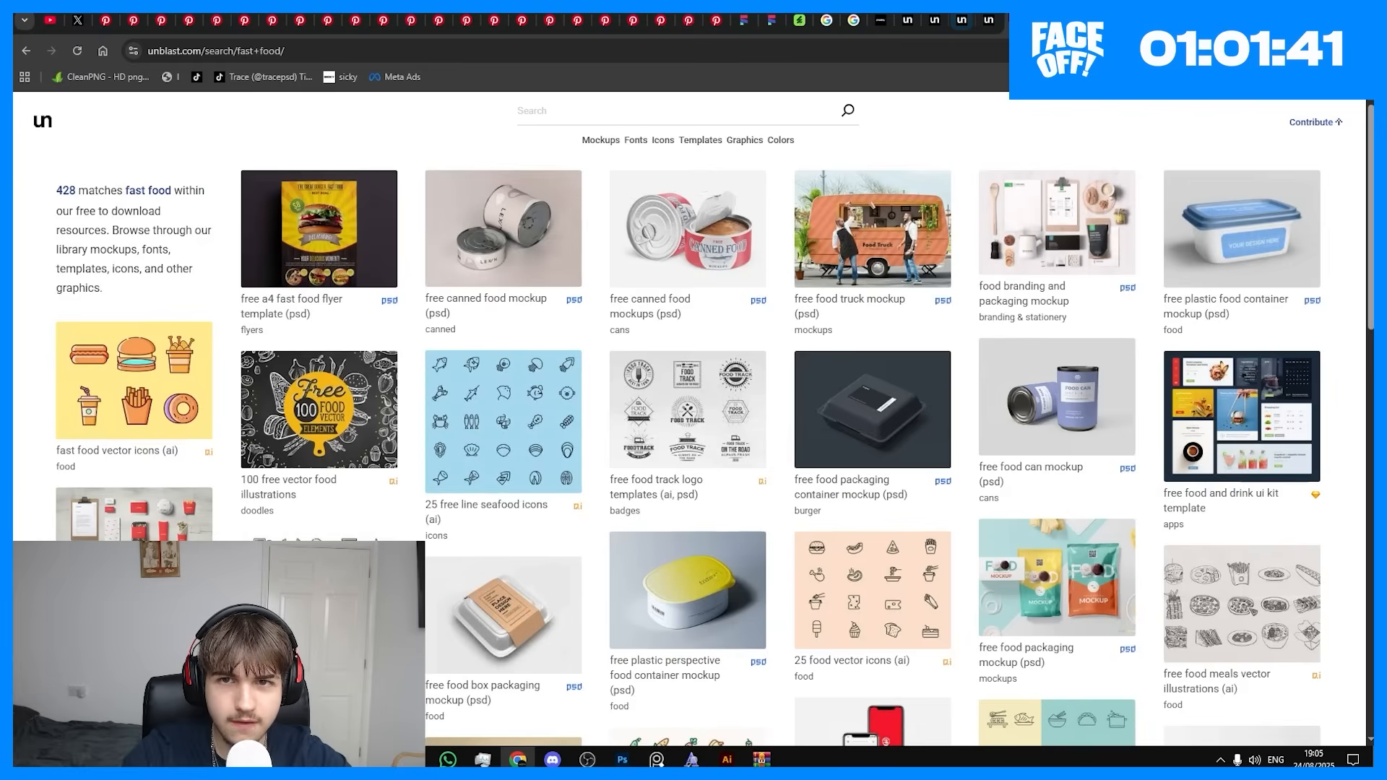
{"action": "left_click", "coordinate": [969, 20]}
{"action": "left_click", "coordinate": [969, 20]}
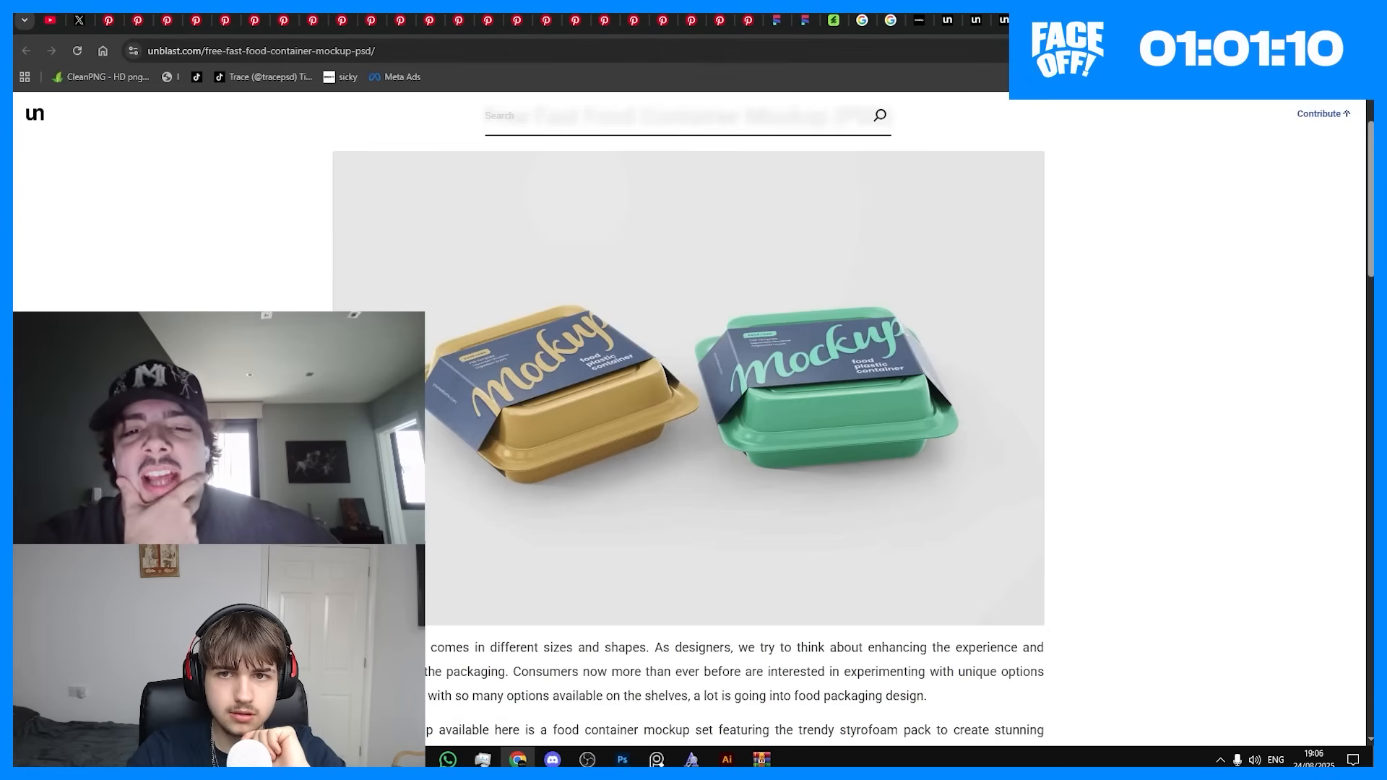
Step: Examine the Free Fast Food Container Mockup (PSD) page and select its web address
{"action": "scroll", "coordinate": [718, 350], "scroll_direction": "up", "scroll_amount": 1}
{"action": "scroll", "coordinate": [672, 383], "scroll_direction": "down", "scroll_amount": 6}
{"action": "scroll", "coordinate": [628, 423], "scroll_direction": "up", "scroll_amount": 5}
{"action": "scroll", "coordinate": [458, 209], "scroll_direction": "up", "scroll_amount": 1}
{"action": "key", "text": "ctrl+l"}
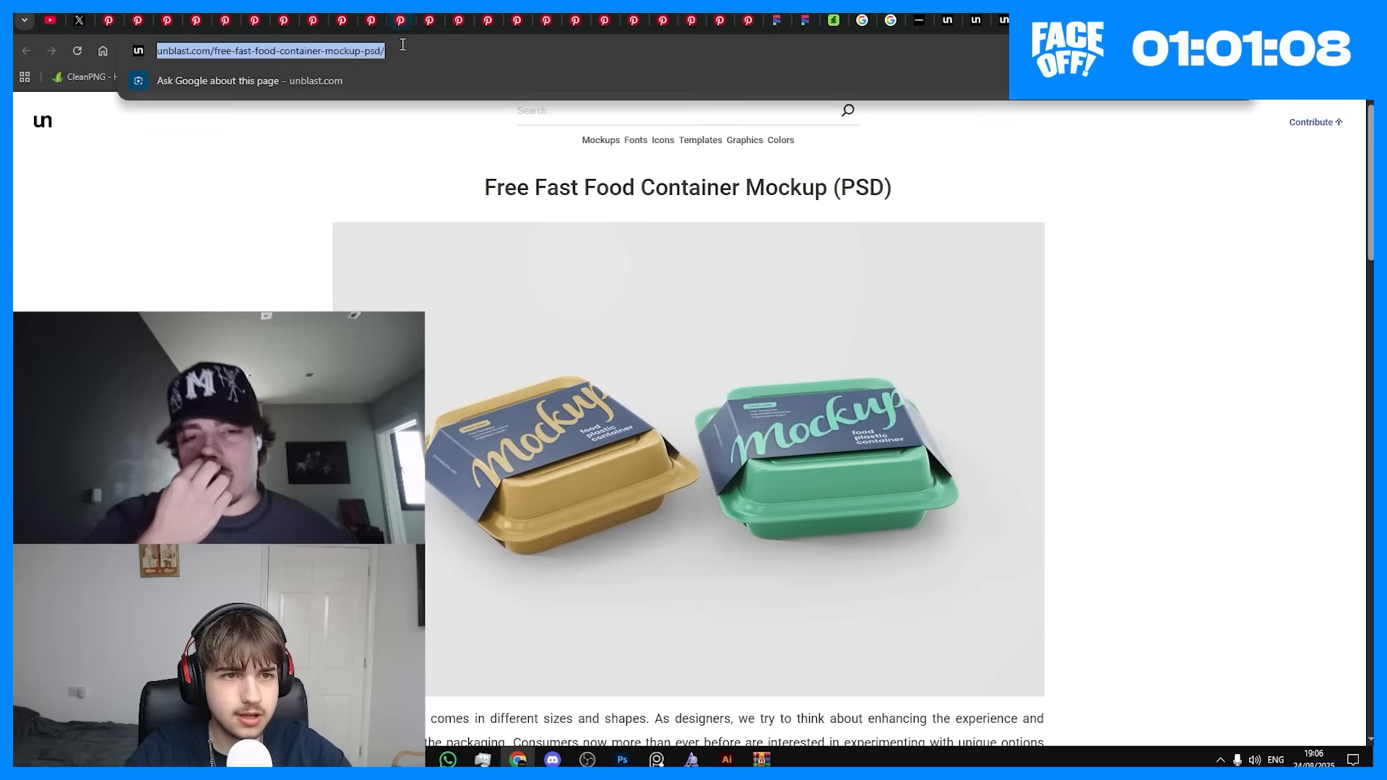
{"action": "scroll", "coordinate": [727, 456], "scroll_direction": "down", "scroll_amount": 10}
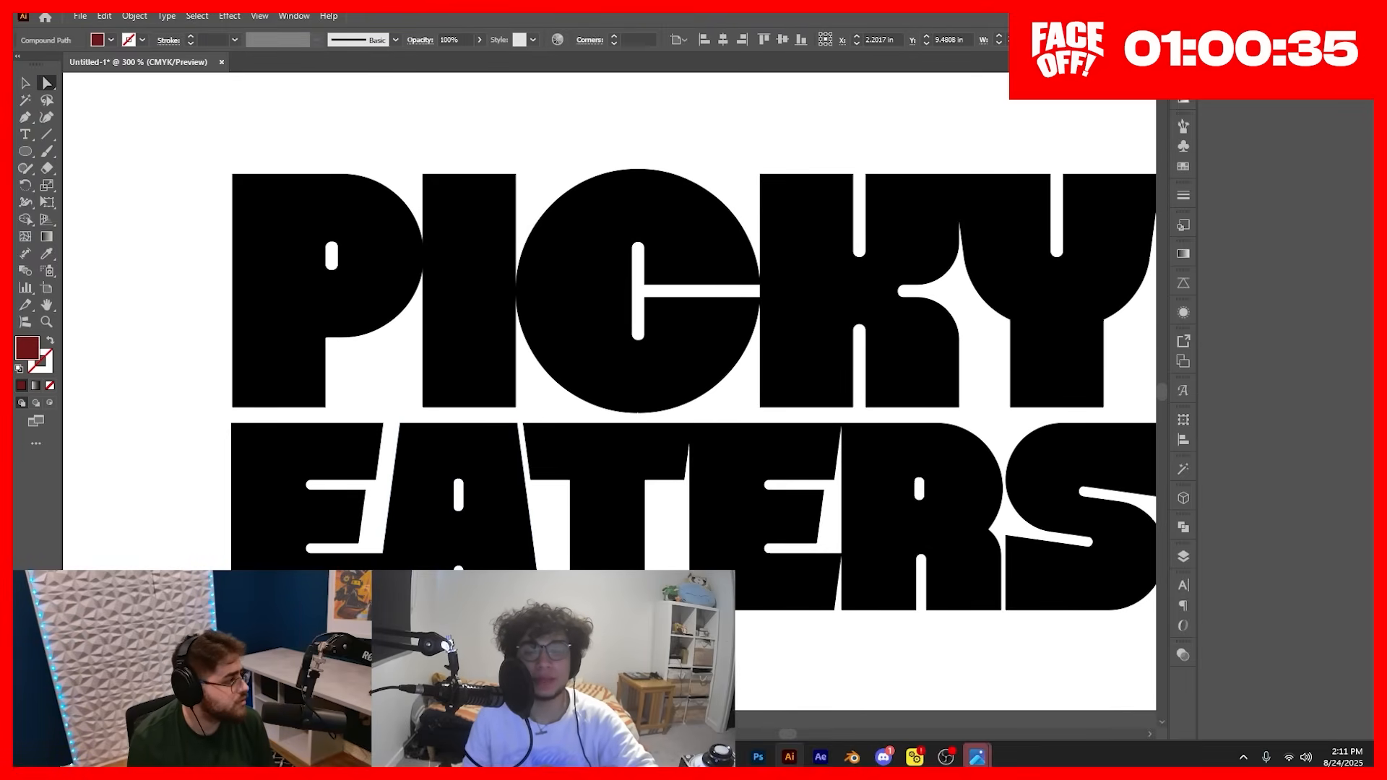
Step: Deselect the artwork and select the joined K and Y shape in the PICKY wordmark
{"action": "left_click", "coordinate": [187, 308]}
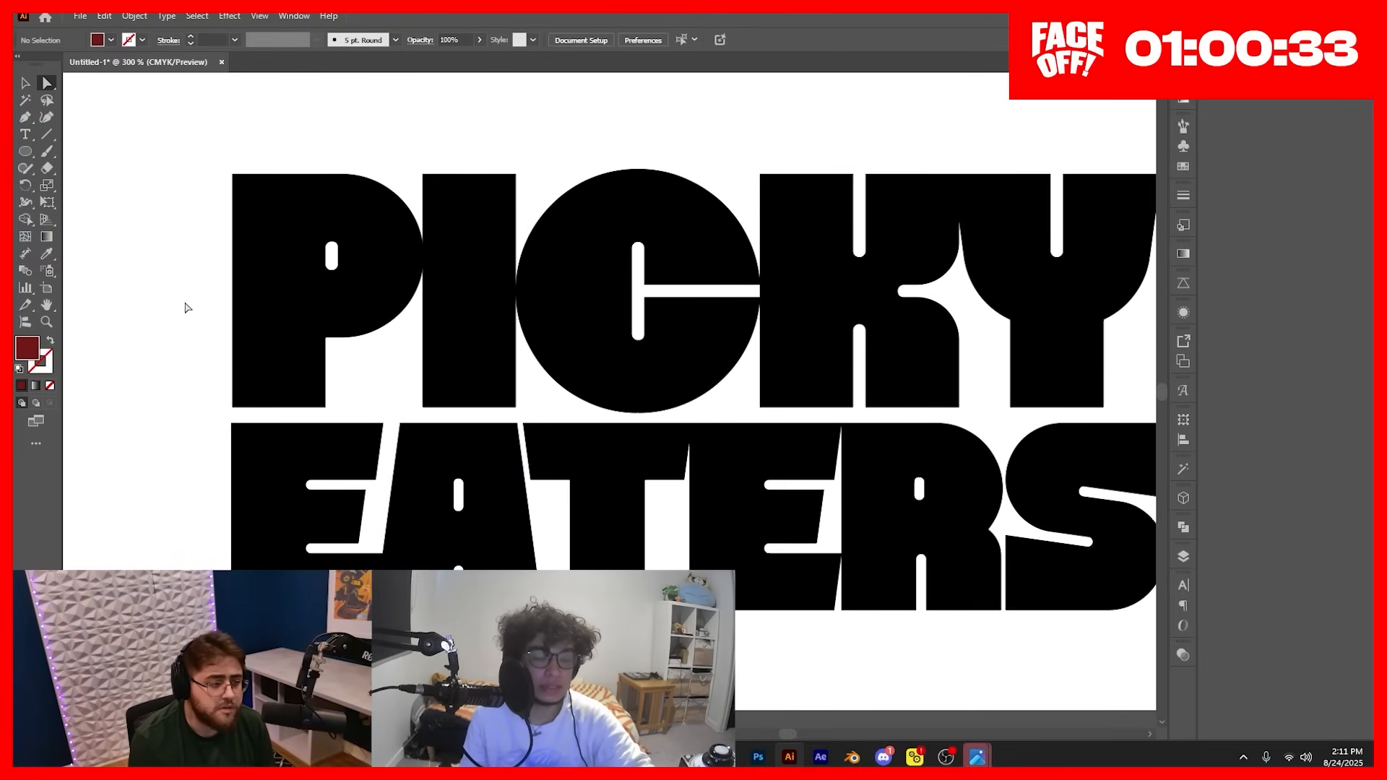
{"action": "scroll", "coordinate": [182, 317], "scroll_direction": "up", "scroll_amount": 1}
{"action": "scroll", "coordinate": [210, 358], "scroll_direction": "right", "scroll_amount": 2}
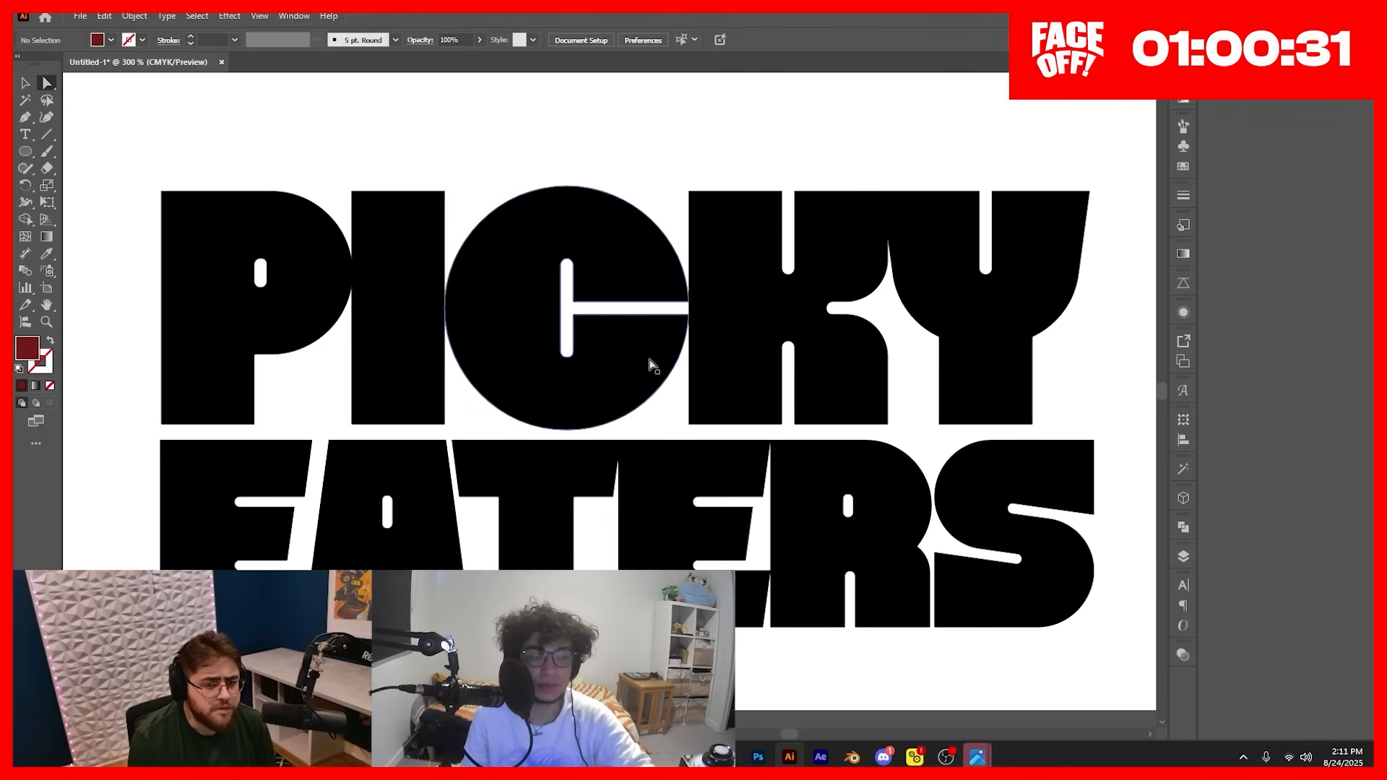
{"action": "left_click", "coordinate": [720, 334]}
{"action": "scroll", "coordinate": [305, 391], "scroll_direction": "right", "scroll_amount": 4}
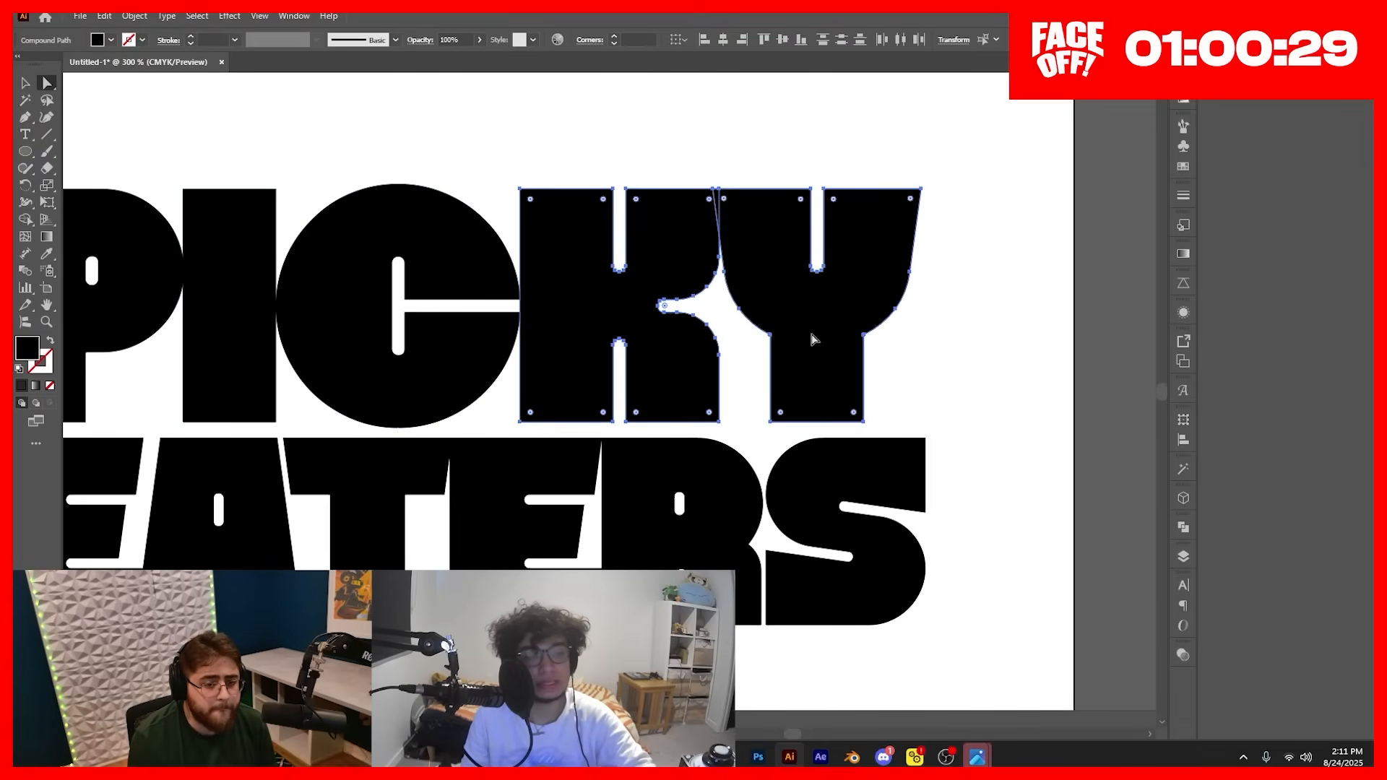
{"action": "left_click_drag", "start_coordinate": [617, 366], "coordinate": [708, 339]}
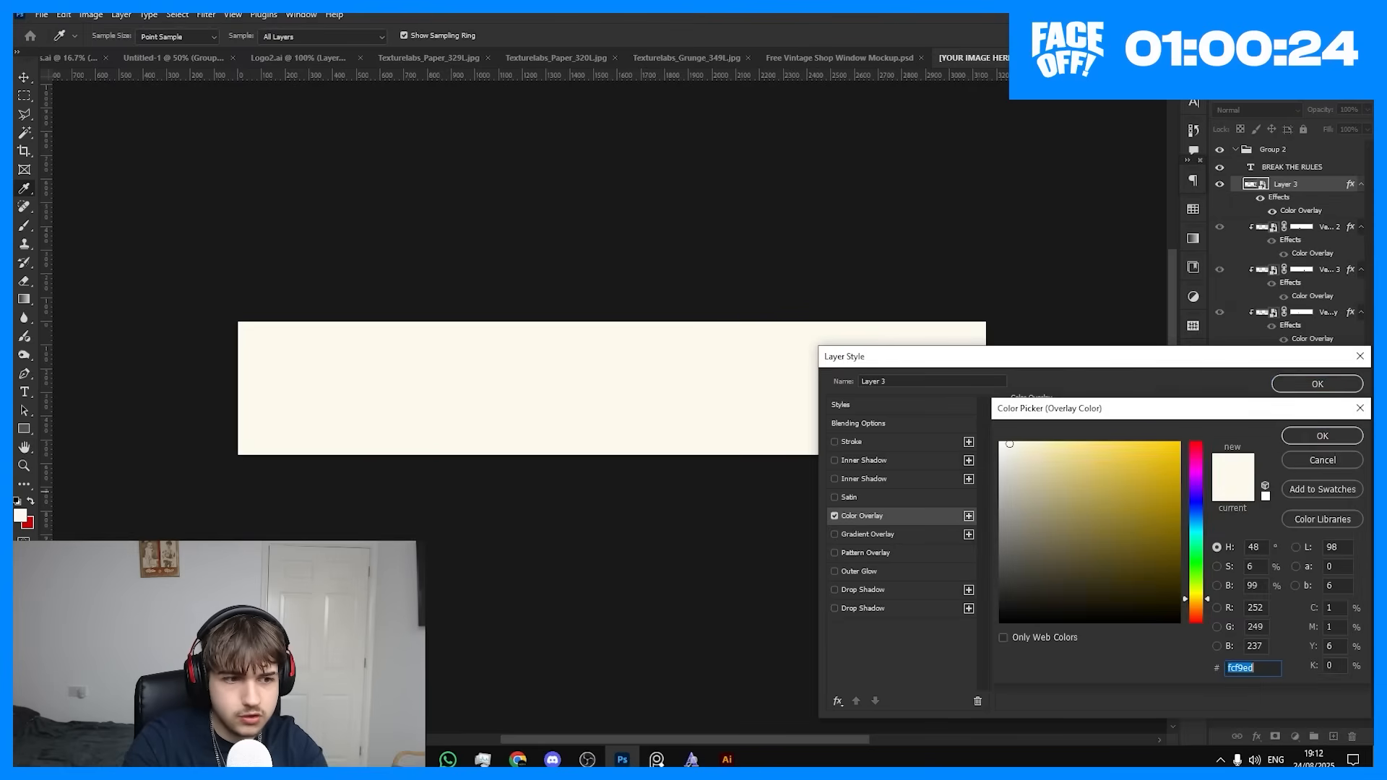
Step: Paste a hex code as the colour overlay of Layer 3 in the shop sign artwork
{"action": "type", "text": "cb0000"}
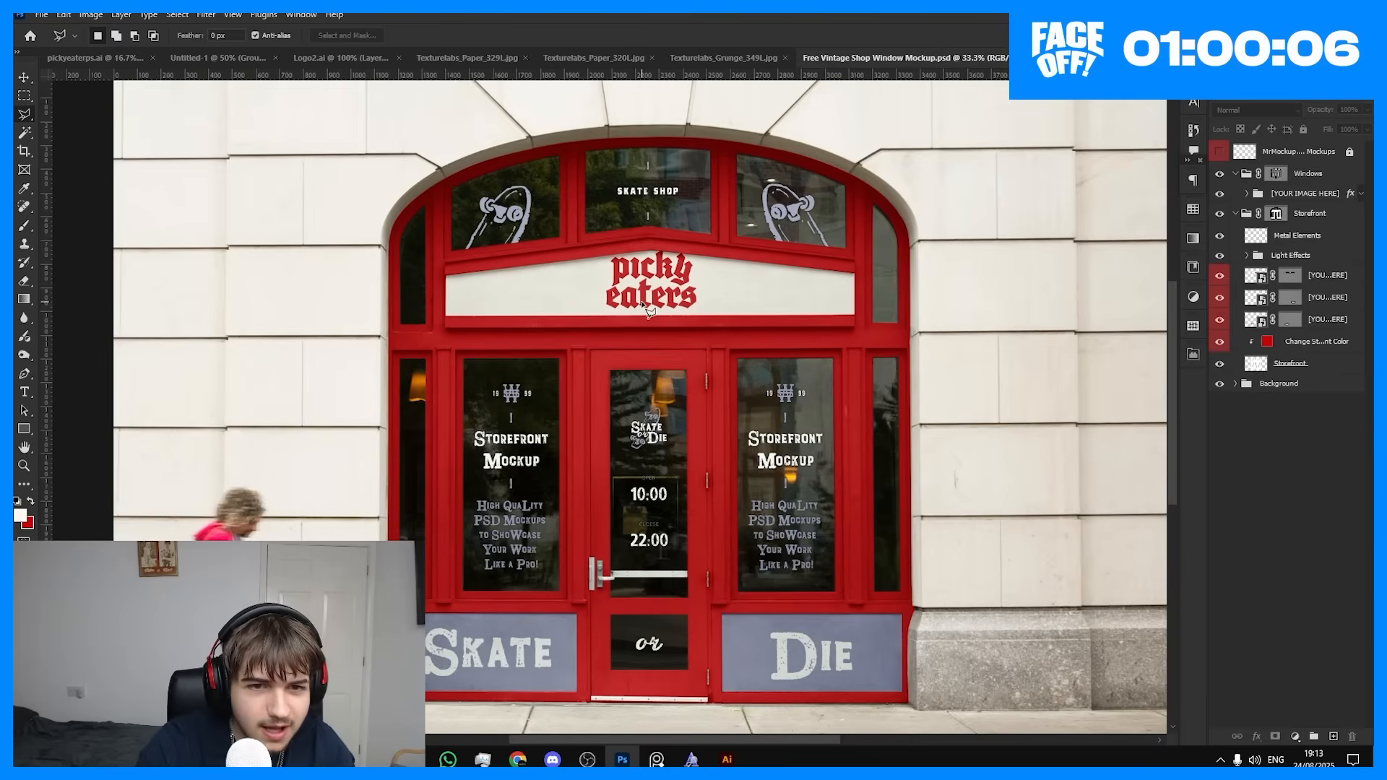
{"action": "scroll", "coordinate": [597, 287], "scroll_direction": "up", "scroll_amount": 2}
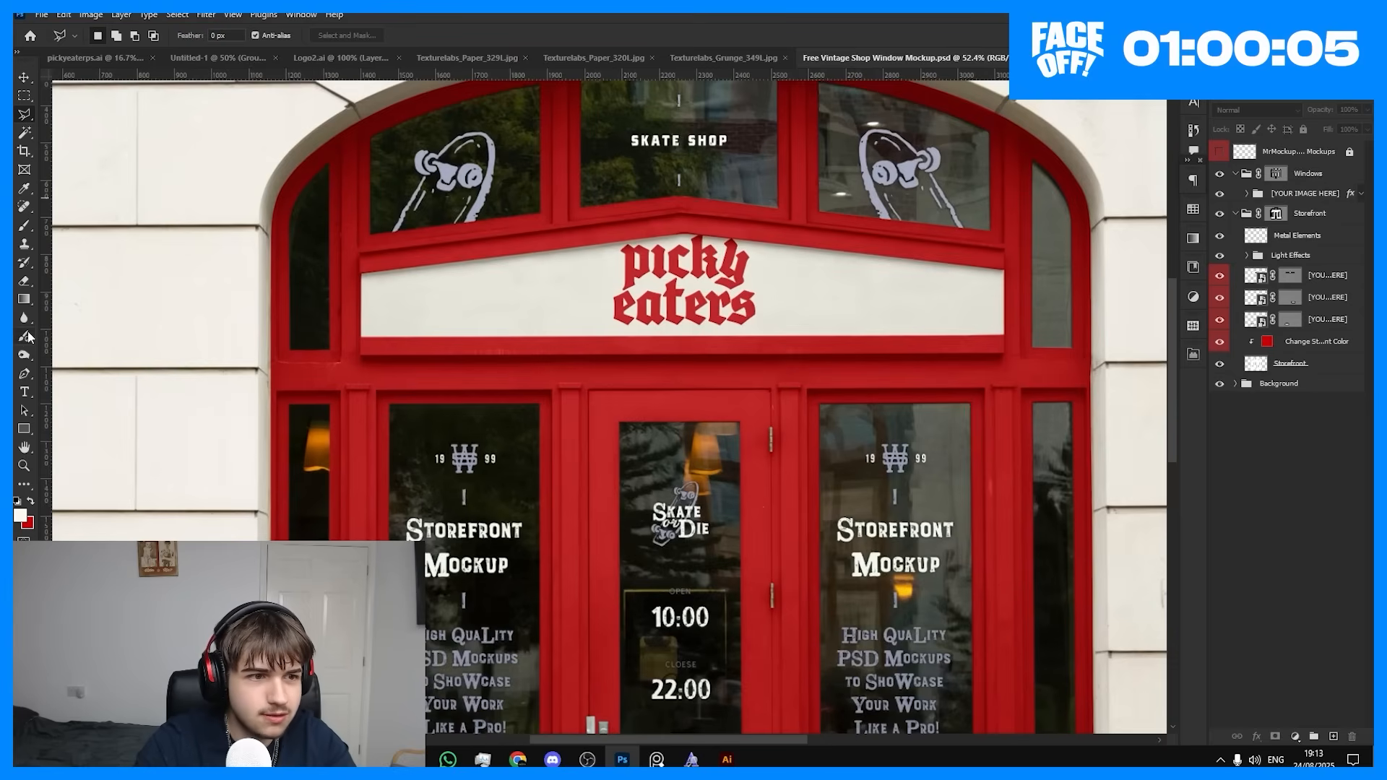
Step: Swap the foreground and background colours, add a new layer and make a horizontal stroke across the white storefront sign, undoing unwanted attempts
{"action": "key", "text": "x"}
{"action": "key", "text": "ctrl+shift+alt+n"}
{"action": "mouse_move", "coordinate": [495, 297]}
{"action": "left_mouse_down"}
{"action": "mouse_move", "coordinate": [604, 284]}
{"action": "mouse_move", "coordinate": [861, 303]}
{"action": "left_mouse_up"}
{"action": "key", "text": "ctrl+z"}
{"action": "left_click", "coordinate": [460, 300]}
{"action": "mouse_move", "coordinate": [473, 299]}
{"action": "left_mouse_down"}
{"action": "mouse_move", "coordinate": [653, 263]}
{"action": "mouse_move", "coordinate": [907, 310]}
{"action": "left_mouse_up"}
{"action": "key", "text": "ctrl+z"}
{"action": "mouse_move", "coordinate": [477, 303]}
{"action": "left_mouse_down"}
{"action": "mouse_move", "coordinate": [644, 265]}
{"action": "mouse_move", "coordinate": [895, 288]}
{"action": "left_mouse_up"}
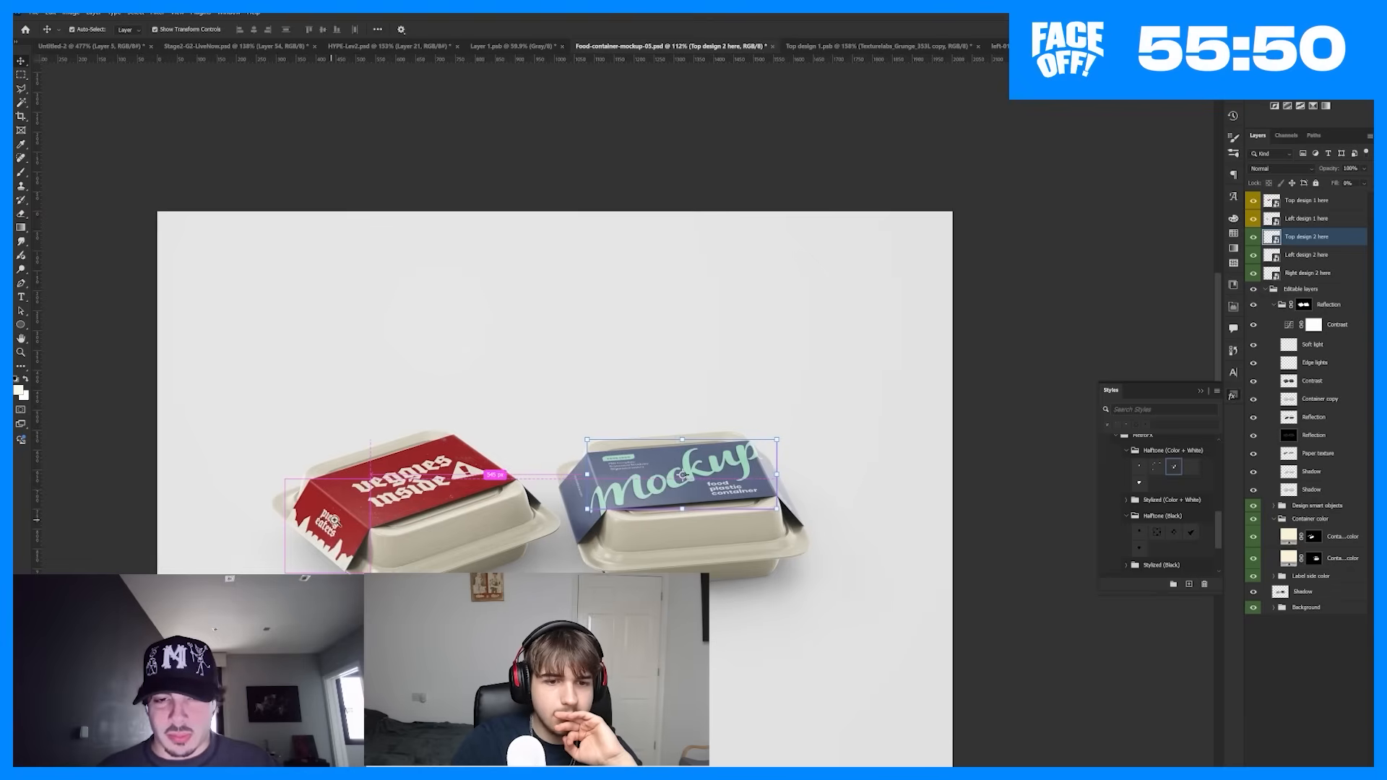
Step: Examine the "veggies inside" label and its side panel on the food container mockup
{"action": "scroll", "coordinate": [340, 515], "scroll_direction": "up", "scroll_amount": 2}
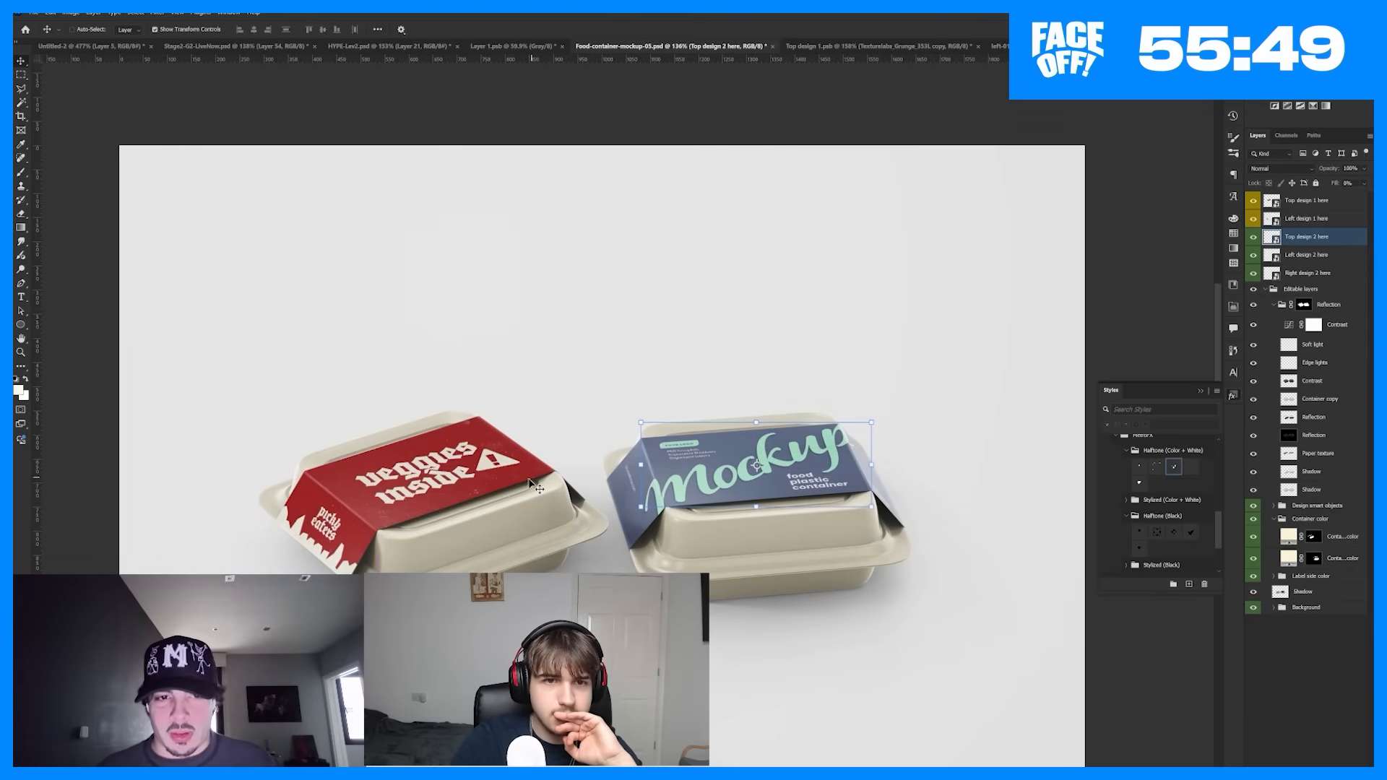
{"action": "scroll", "coordinate": [324, 537], "scroll_direction": "up", "scroll_amount": 2}
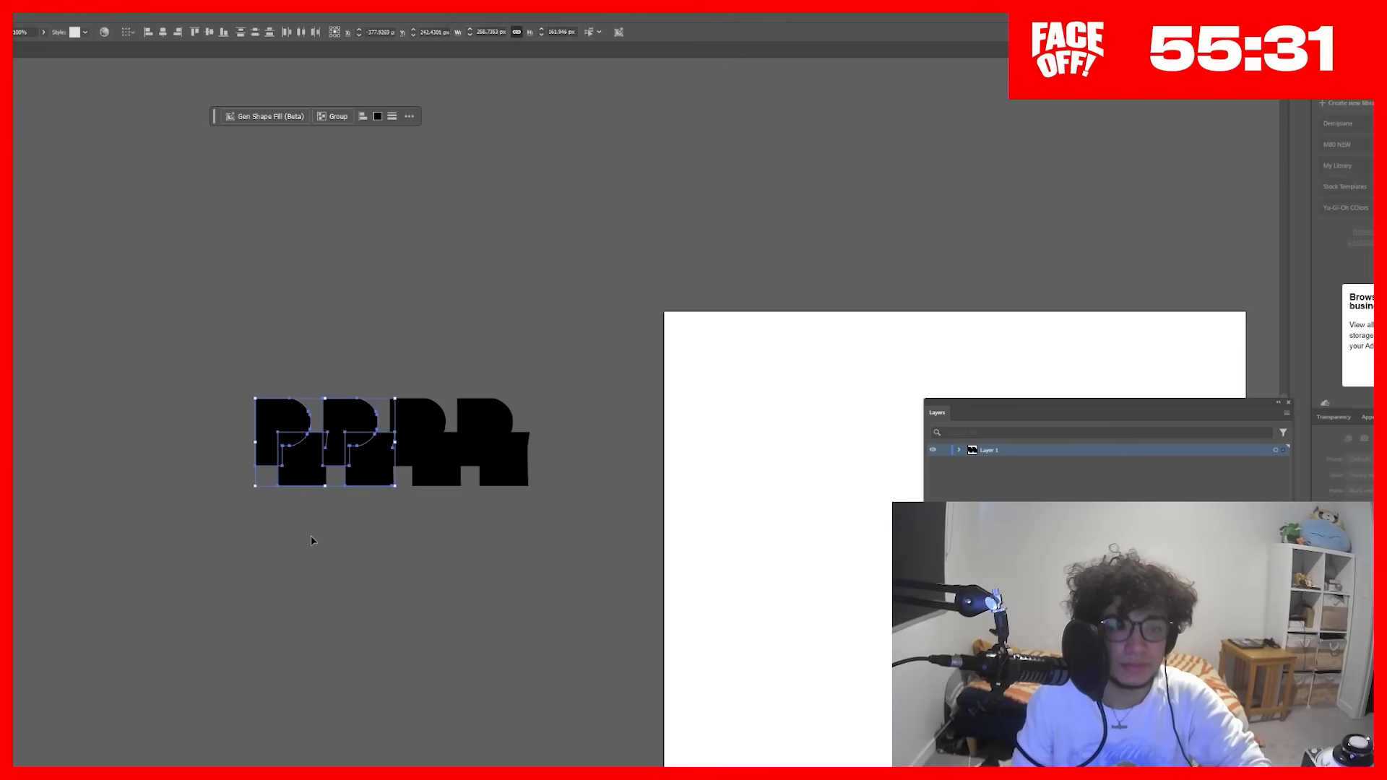
{"action": "left_click", "coordinate": [312, 540]}
{"action": "scroll", "coordinate": [486, 496], "scroll_direction": "up", "scroll_amount": 2}
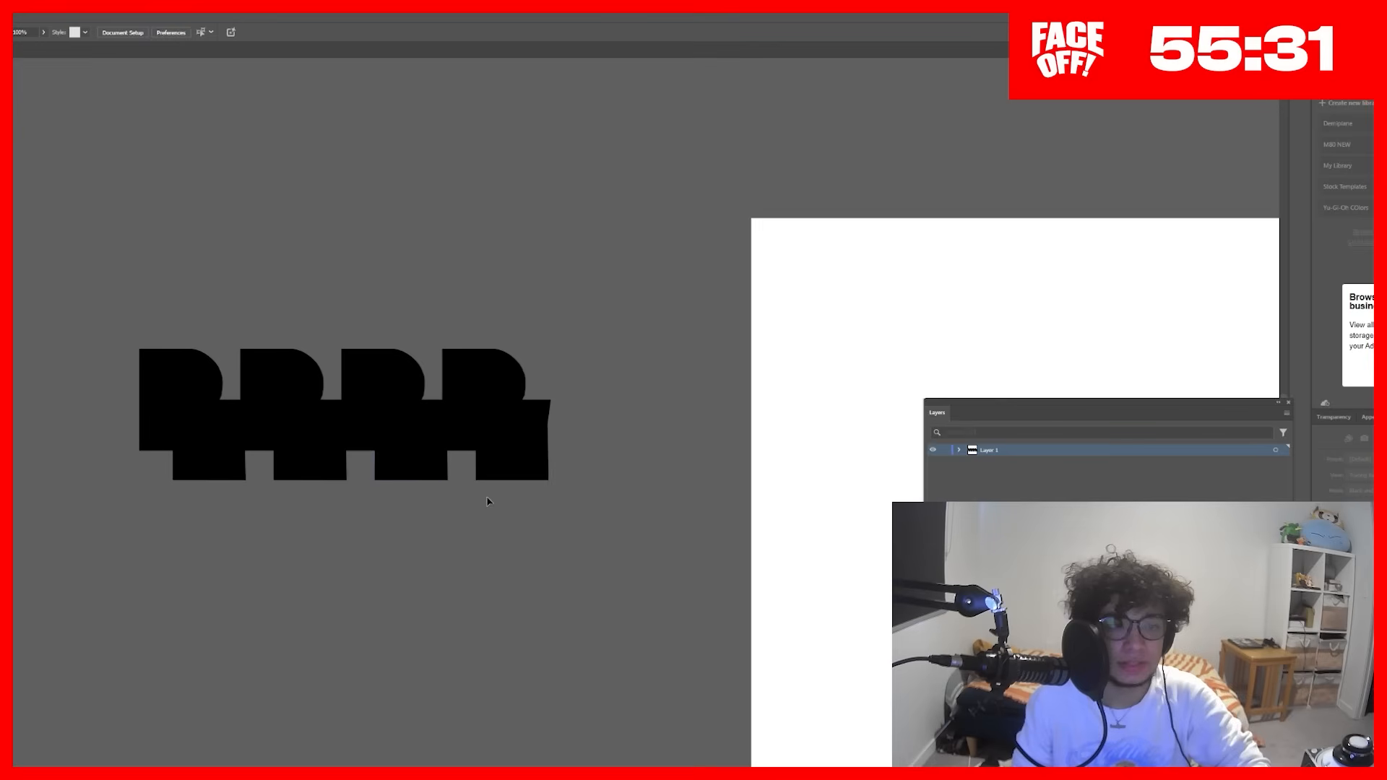
Step: Select the row of repeated black letter silhouettes beside the artboard and shift it sideways
{"action": "scroll", "coordinate": [335, 340], "scroll_direction": "down", "scroll_amount": 2}
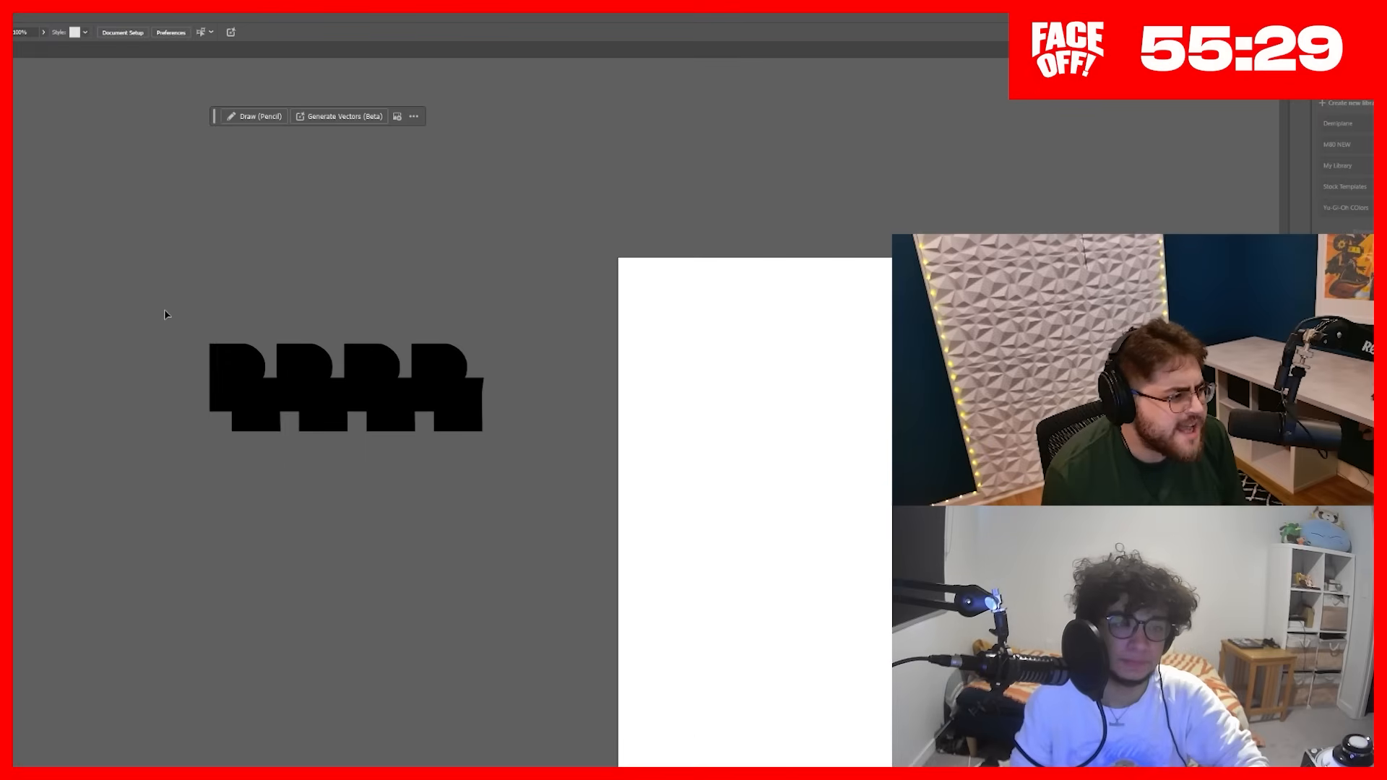
{"action": "scroll", "coordinate": [486, 457], "scroll_direction": "up", "scroll_amount": 2}
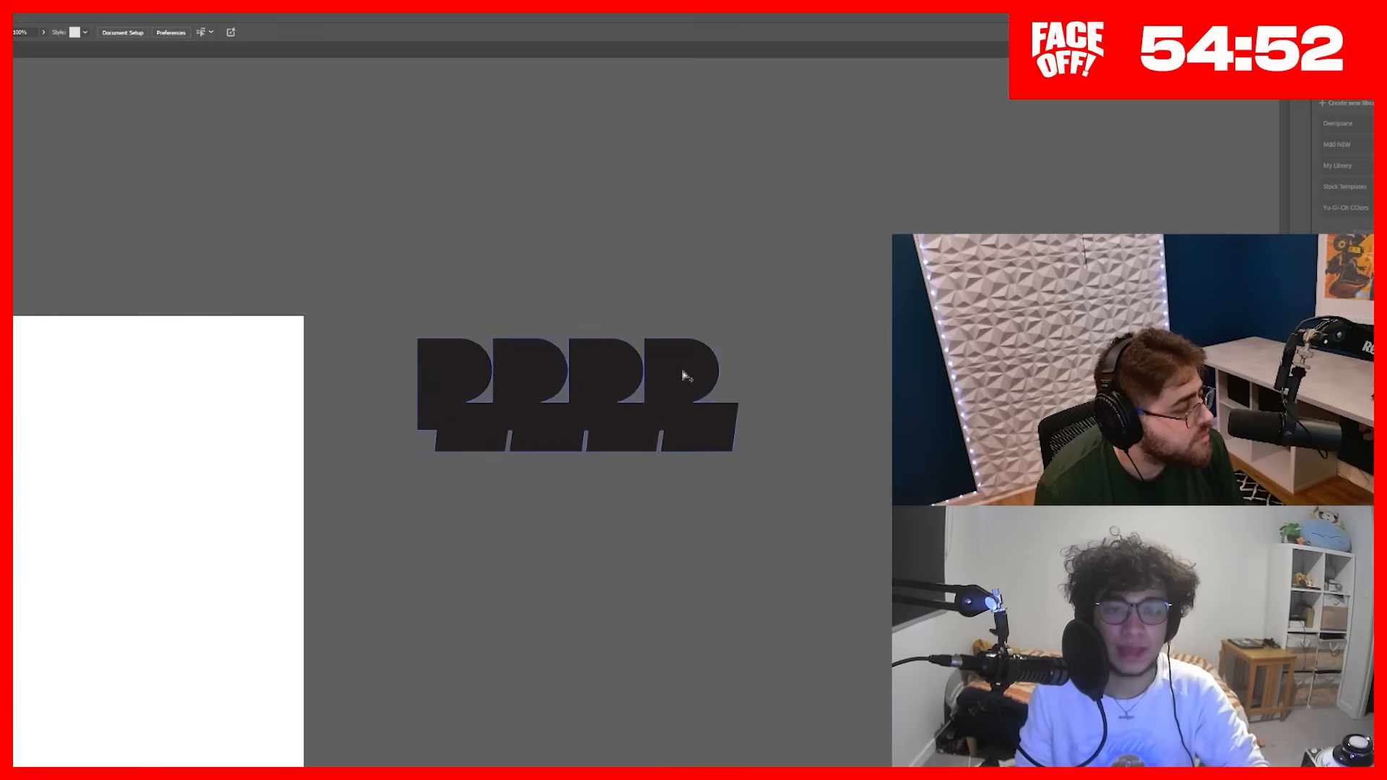
{"action": "scroll", "coordinate": [745, 372], "scroll_direction": "up", "scroll_amount": 2}
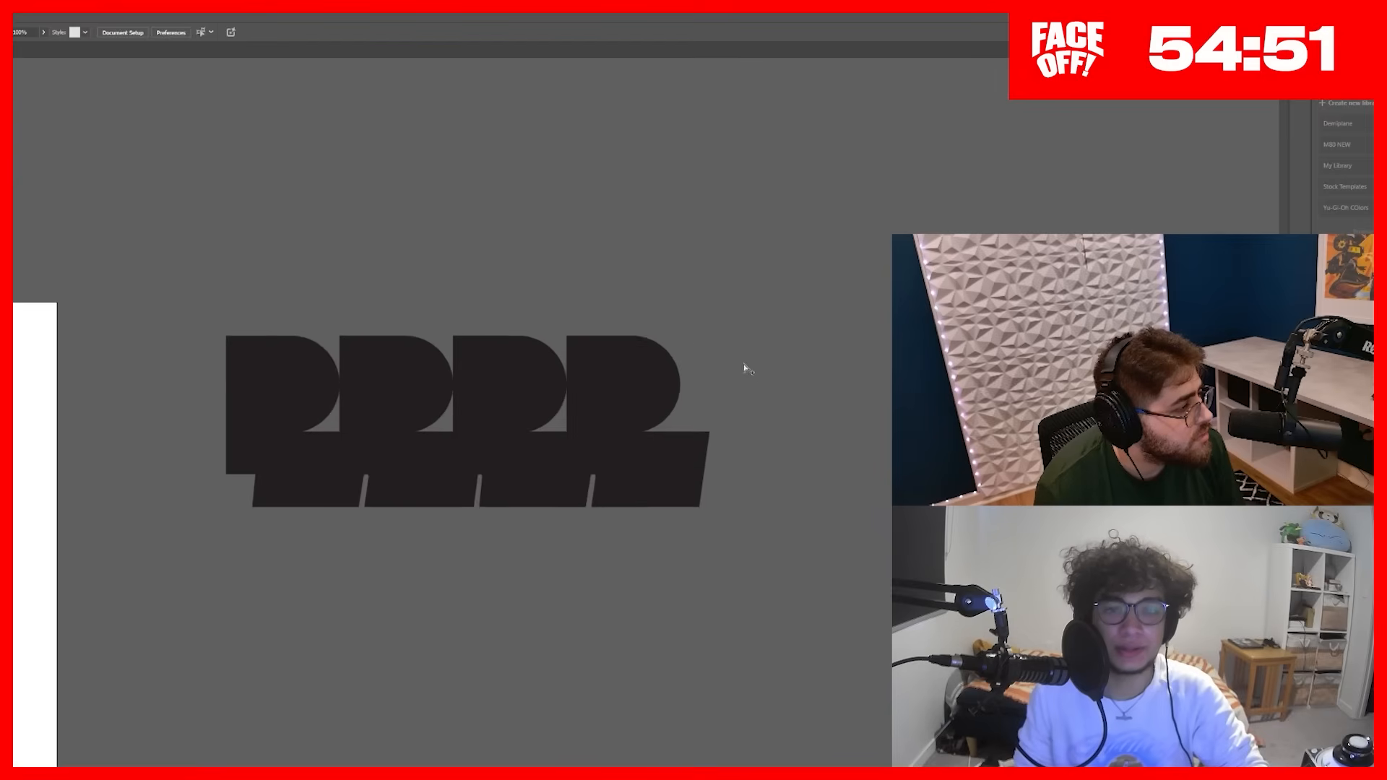
{"action": "left_click_drag", "start_coordinate": [744, 372], "coordinate": [620, 335]}
{"action": "left_click", "coordinate": [435, 436]}
{"action": "left_click_drag", "start_coordinate": [435, 436], "coordinate": [870, 437]}
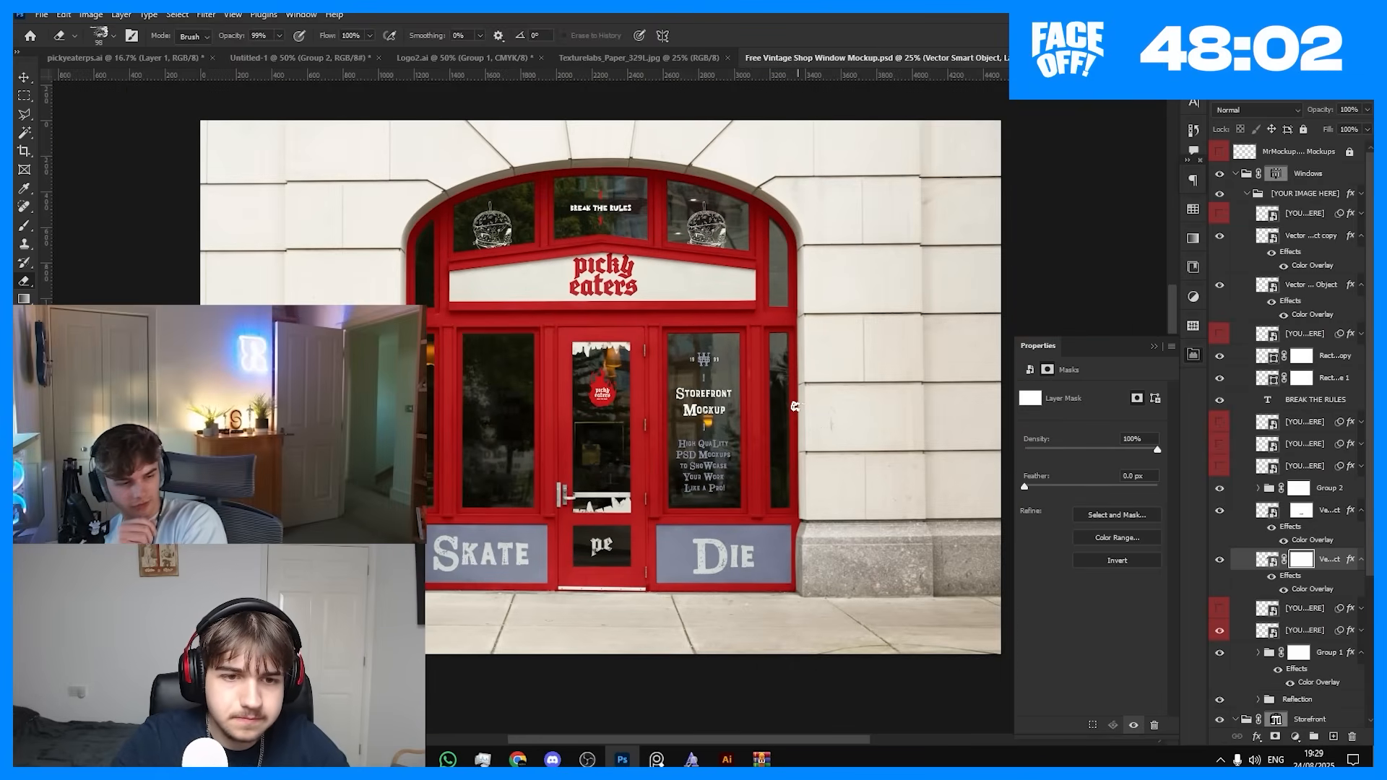
{"action": "scroll", "coordinate": [694, 418], "scroll_direction": "up", "scroll_amount": 1}
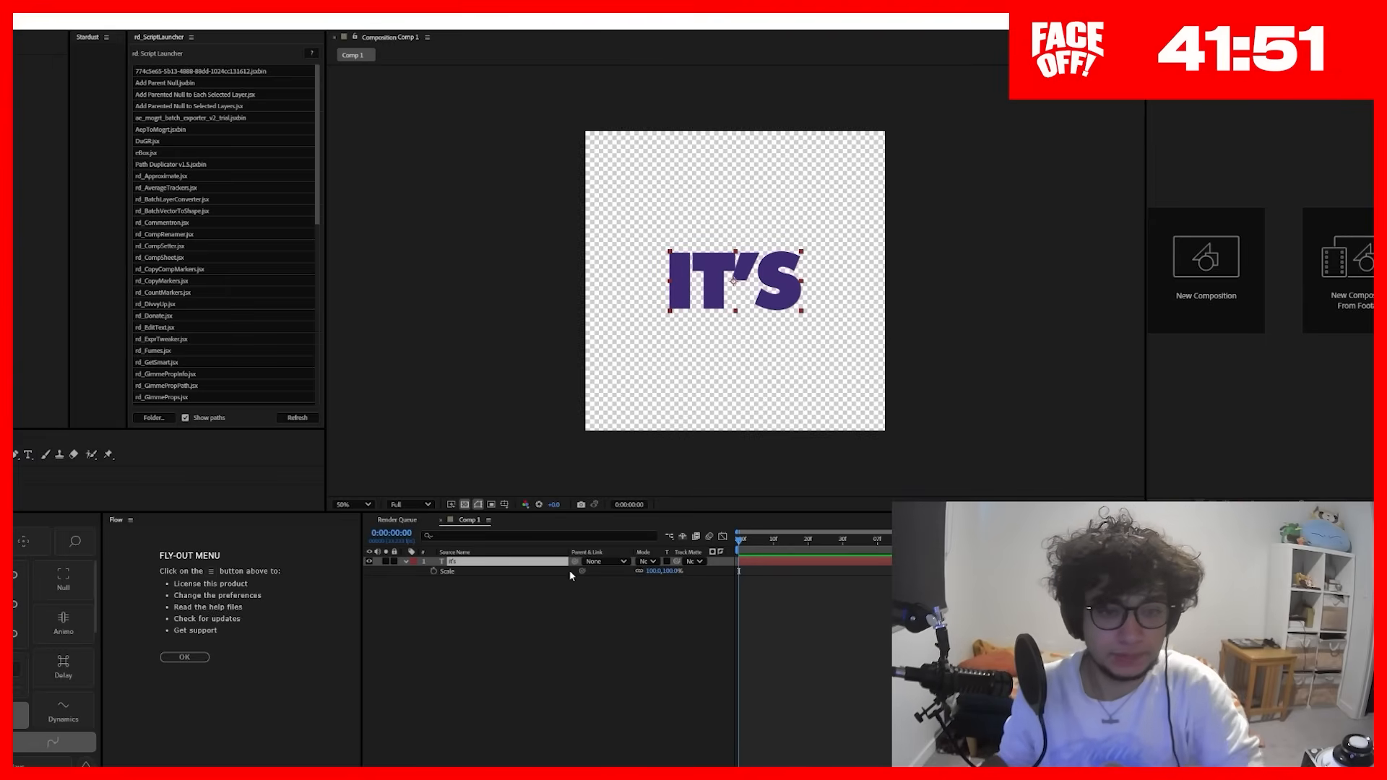
Step: Enable Scale keyframing on the IT'S text layer, move the keyframe along the timeline and adjust the scale at the start
{"action": "left_click", "coordinate": [433, 572]}
{"action": "left_click_drag", "start_coordinate": [739, 572], "coordinate": [808, 573]}
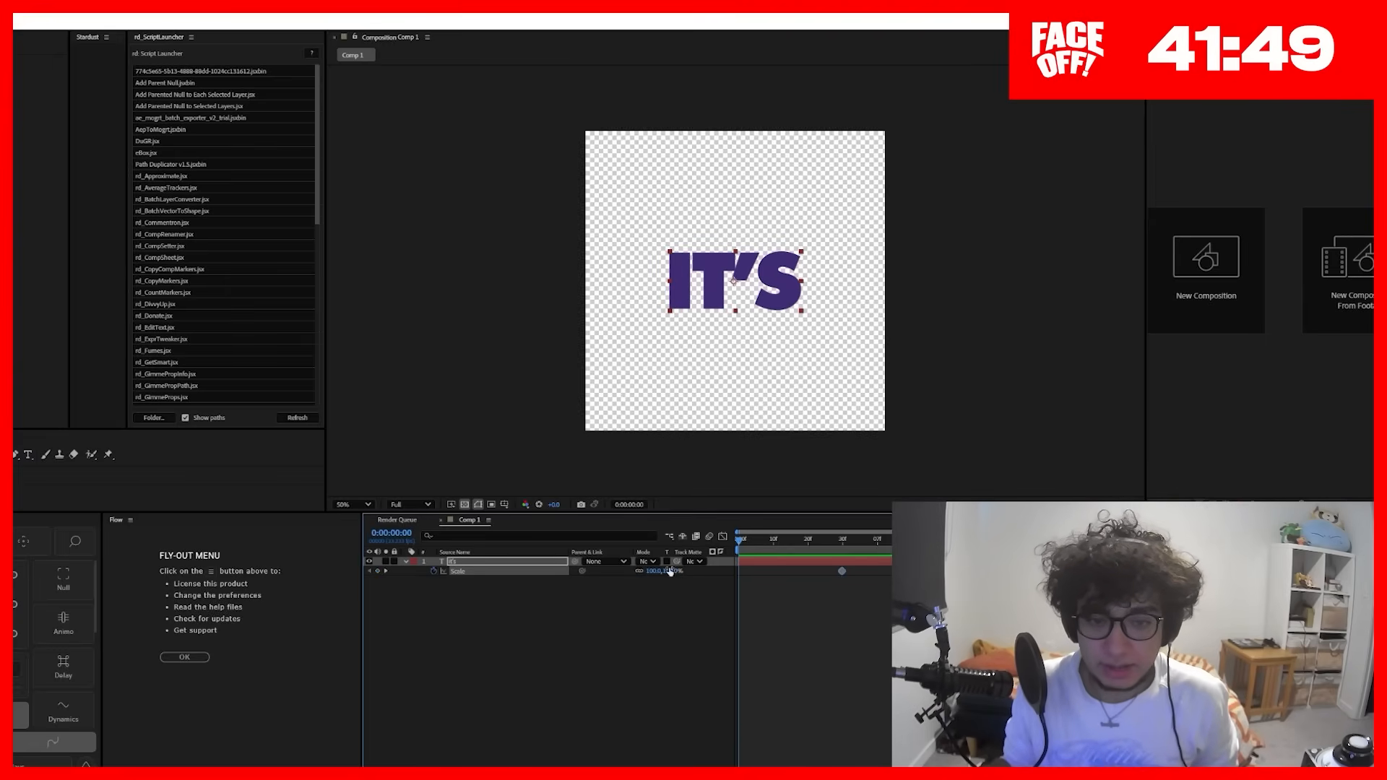
{"action": "left_click_drag", "start_coordinate": [671, 571], "coordinate": [694, 571]}
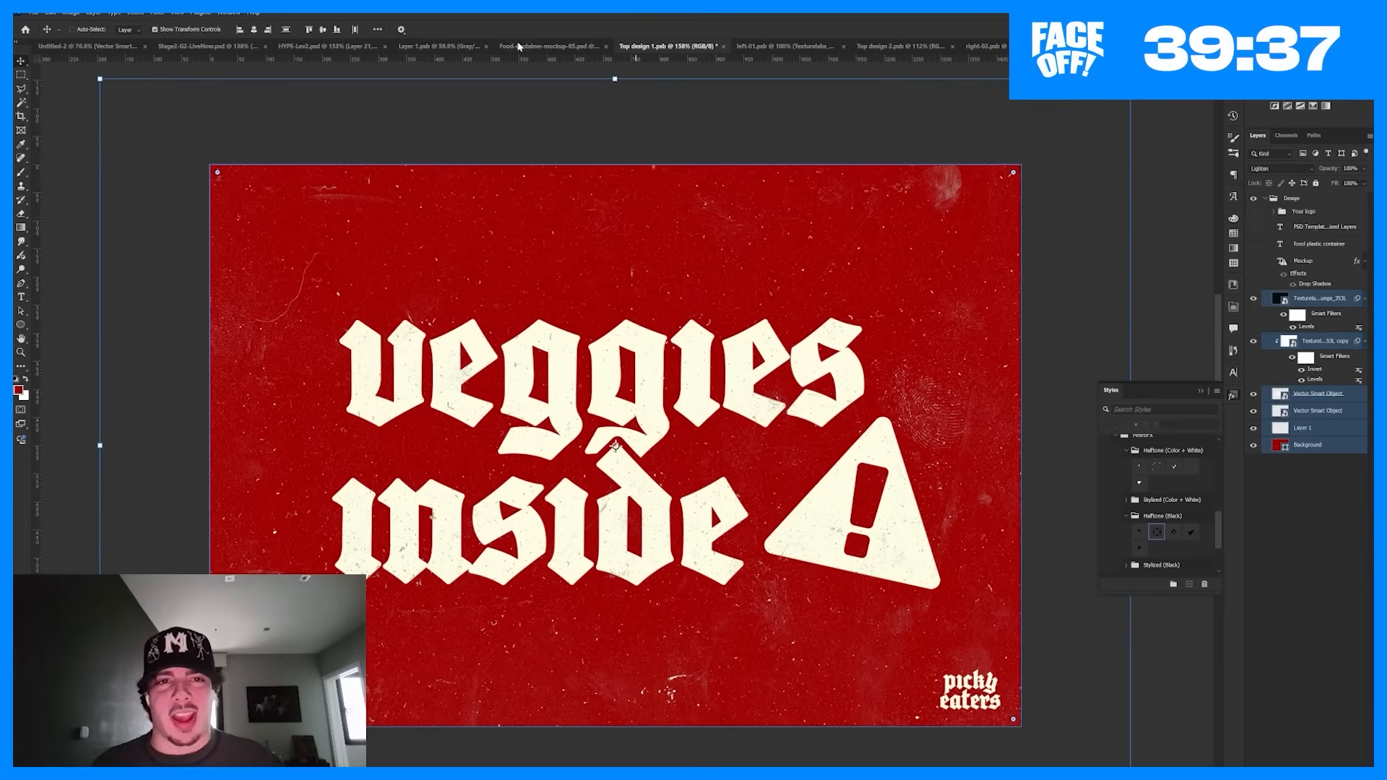
{"action": "key", "text": "ctrl+w"}
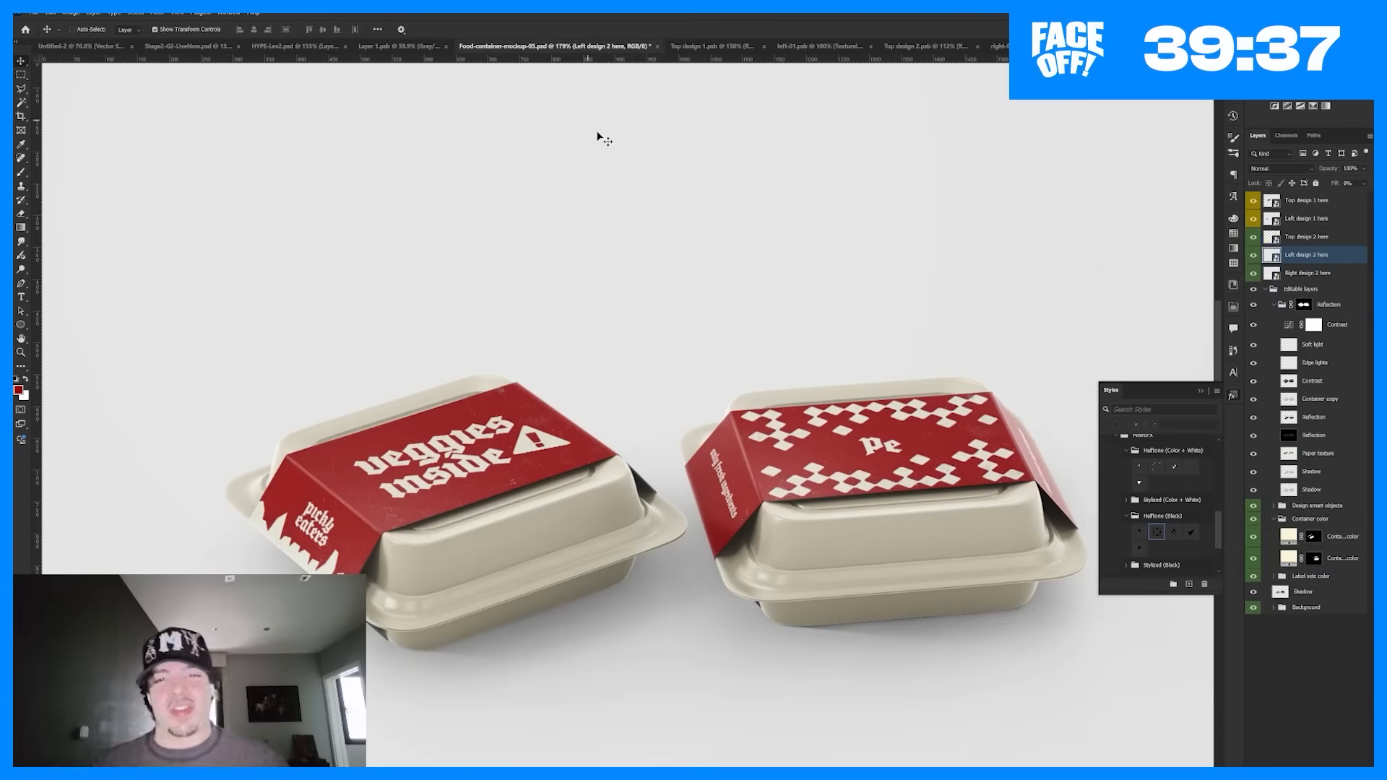
{"action": "mouse_move", "coordinate": [713, 453]}
{"action": "left_mouse_down"}
{"action": "mouse_move", "coordinate": [780, 455]}
{"action": "mouse_move", "coordinate": [712, 454]}
{"action": "left_mouse_up"}
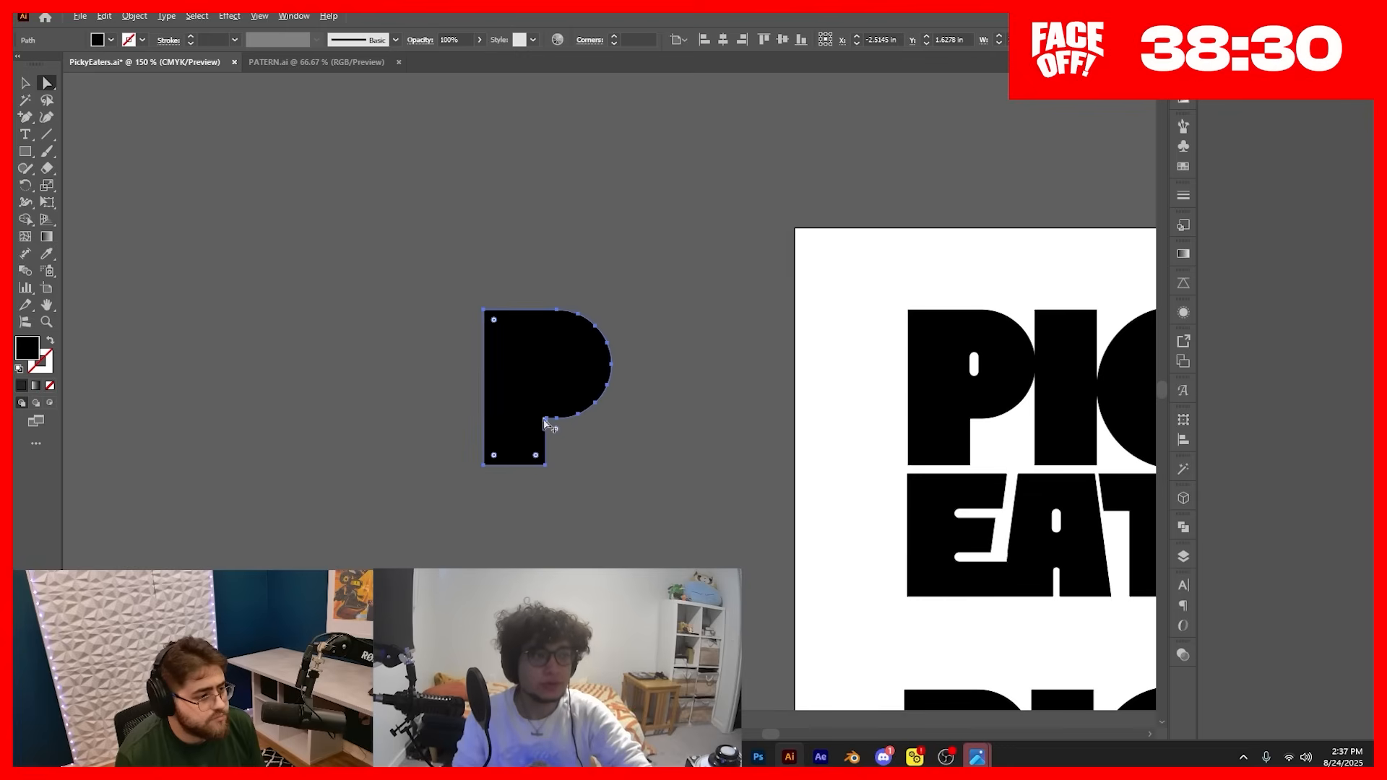
Step: Switch to Photoshop and paste the solid black P as a smart object centred on the dark red banner at about 710% scale
{"action": "left_click_drag", "start_coordinate": [769, 478], "coordinate": [524, 466]}
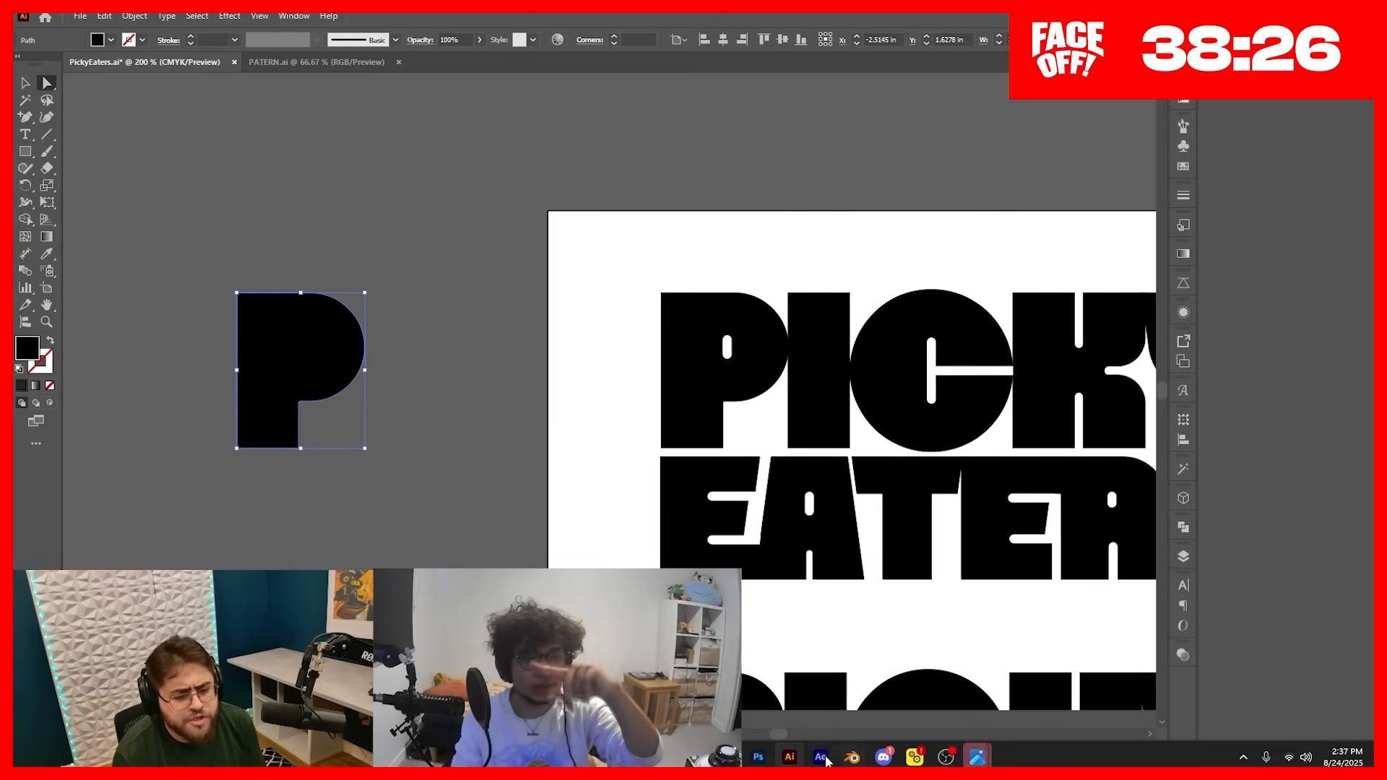
{"action": "left_click", "coordinate": [758, 758]}
{"action": "key", "text": "ctrl+v"}
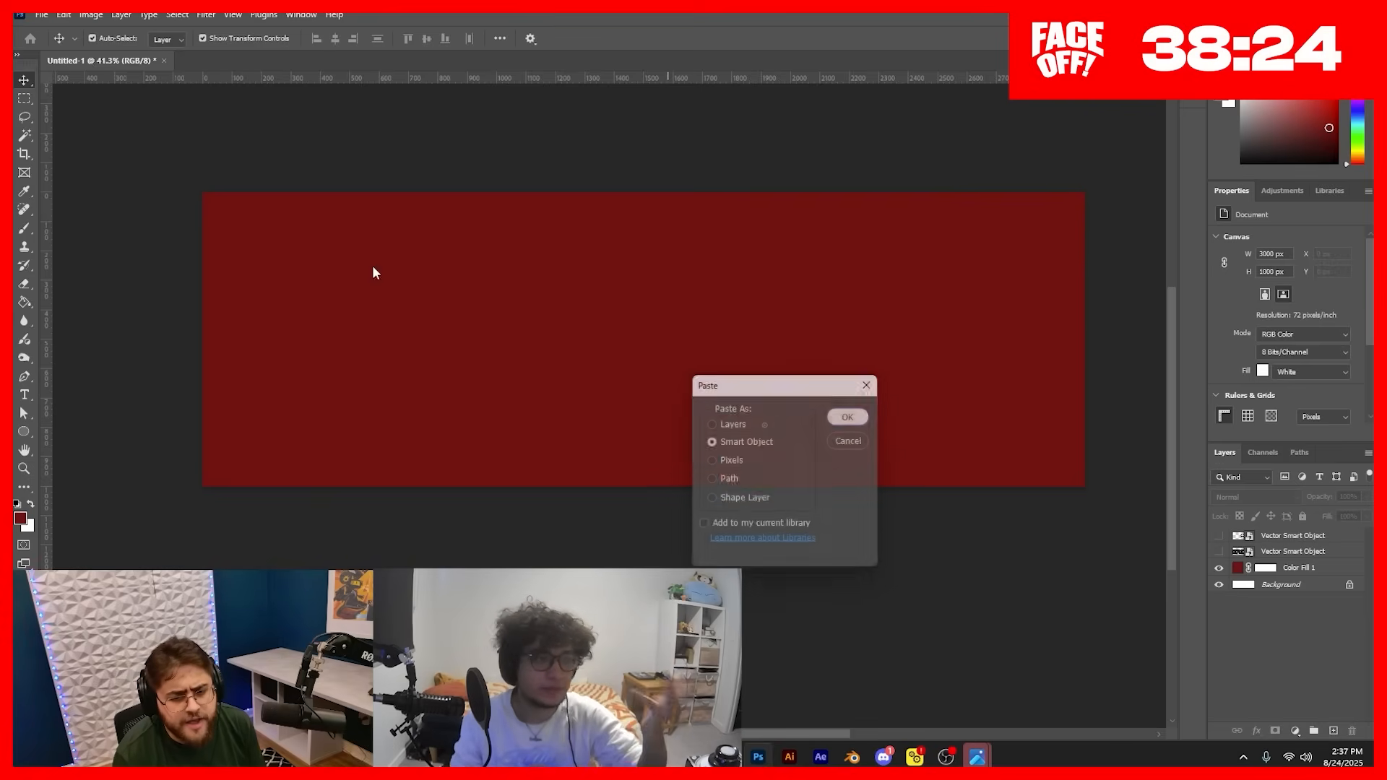
{"action": "key", "text": "Return"}
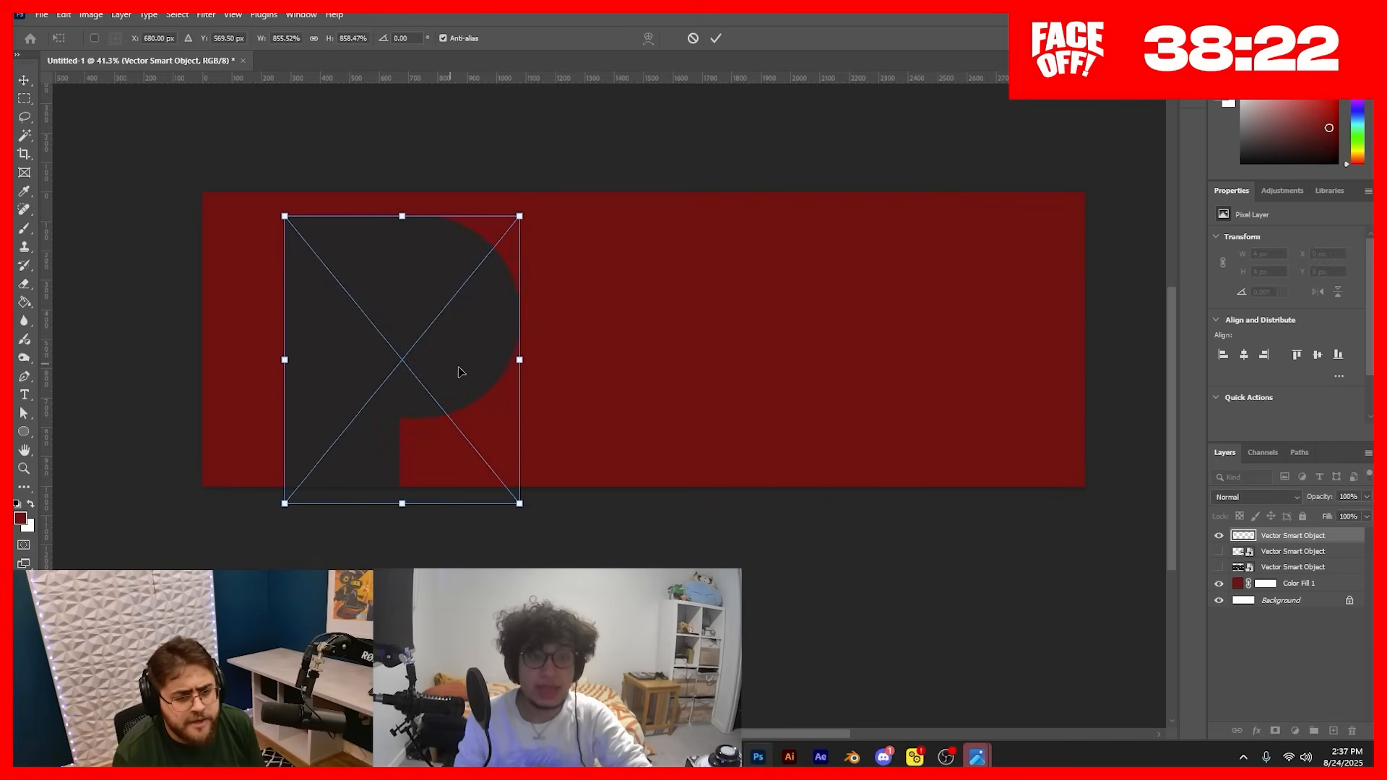
{"action": "left_click_drag", "start_coordinate": [458, 372], "coordinate": [641, 405]}
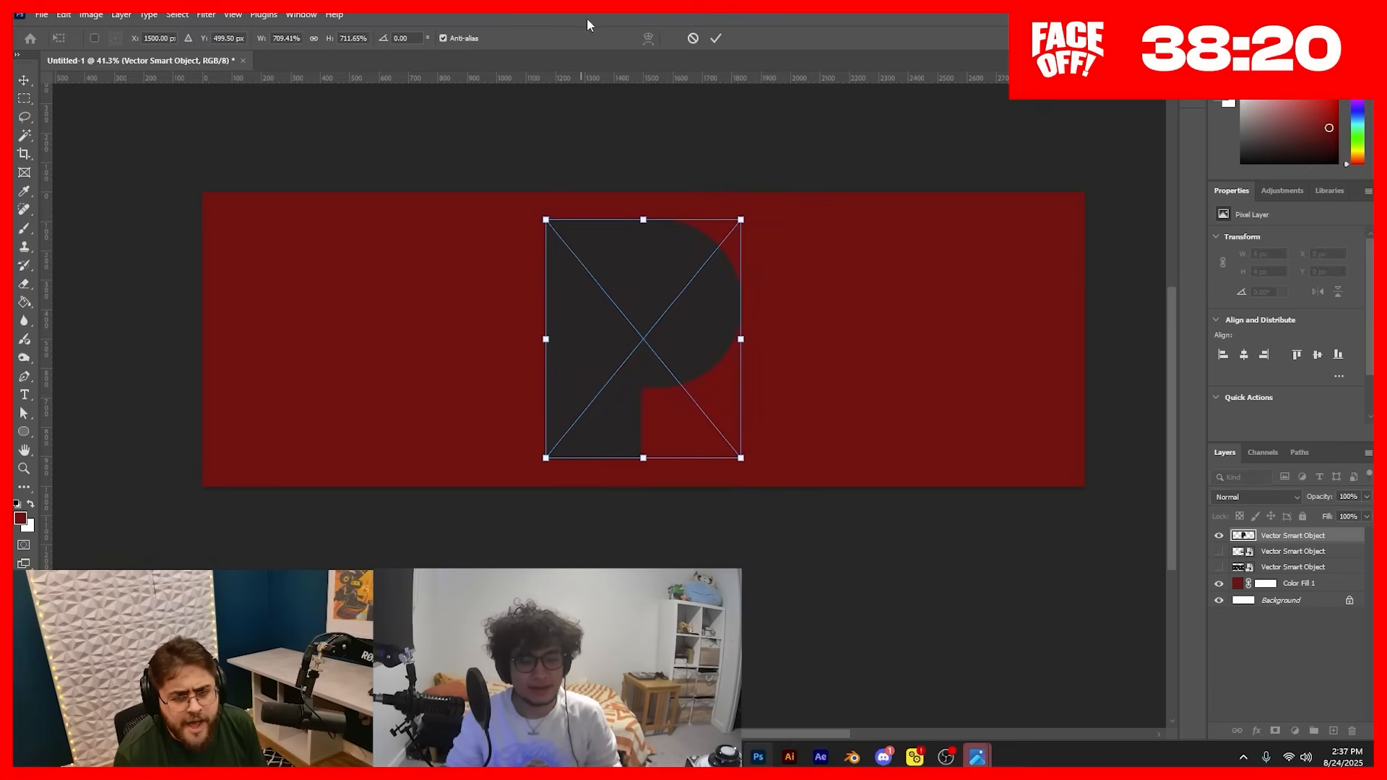
{"action": "left_click", "coordinate": [715, 38]}
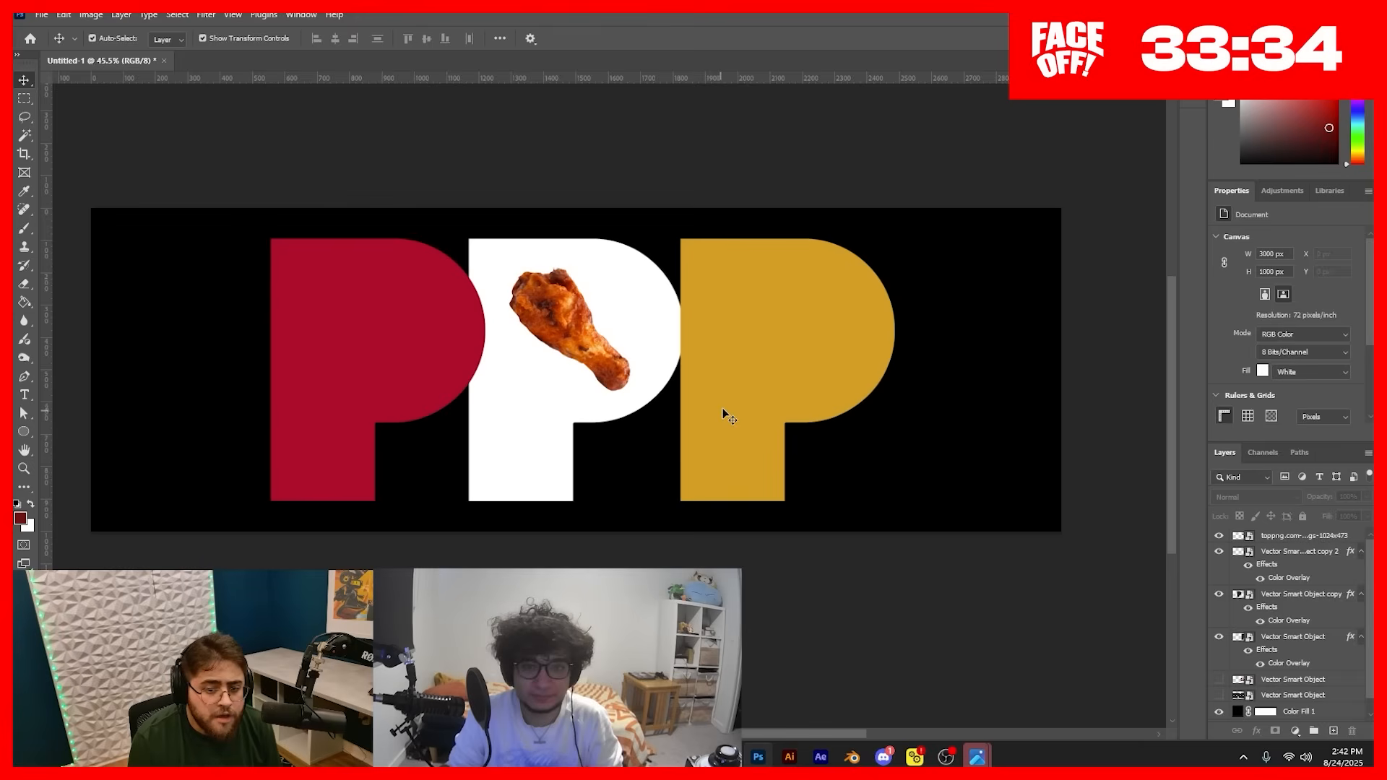
{"action": "left_click_drag", "start_coordinate": [749, 384], "coordinate": [744, 385]}
{"action": "left_click_drag", "start_coordinate": [357, 376], "coordinate": [363, 376]}
{"action": "left_click", "coordinate": [494, 546]}
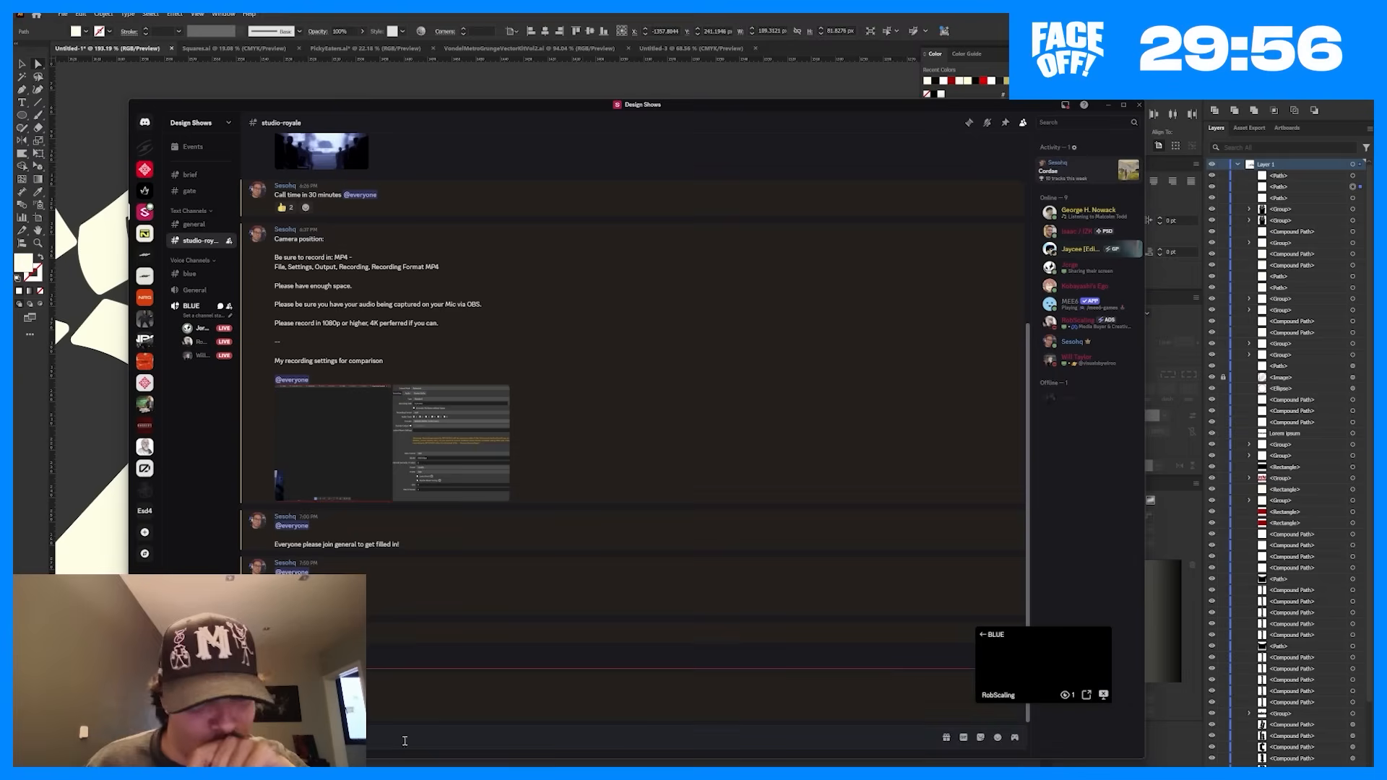
{"action": "key", "text": "alt+Tab"}
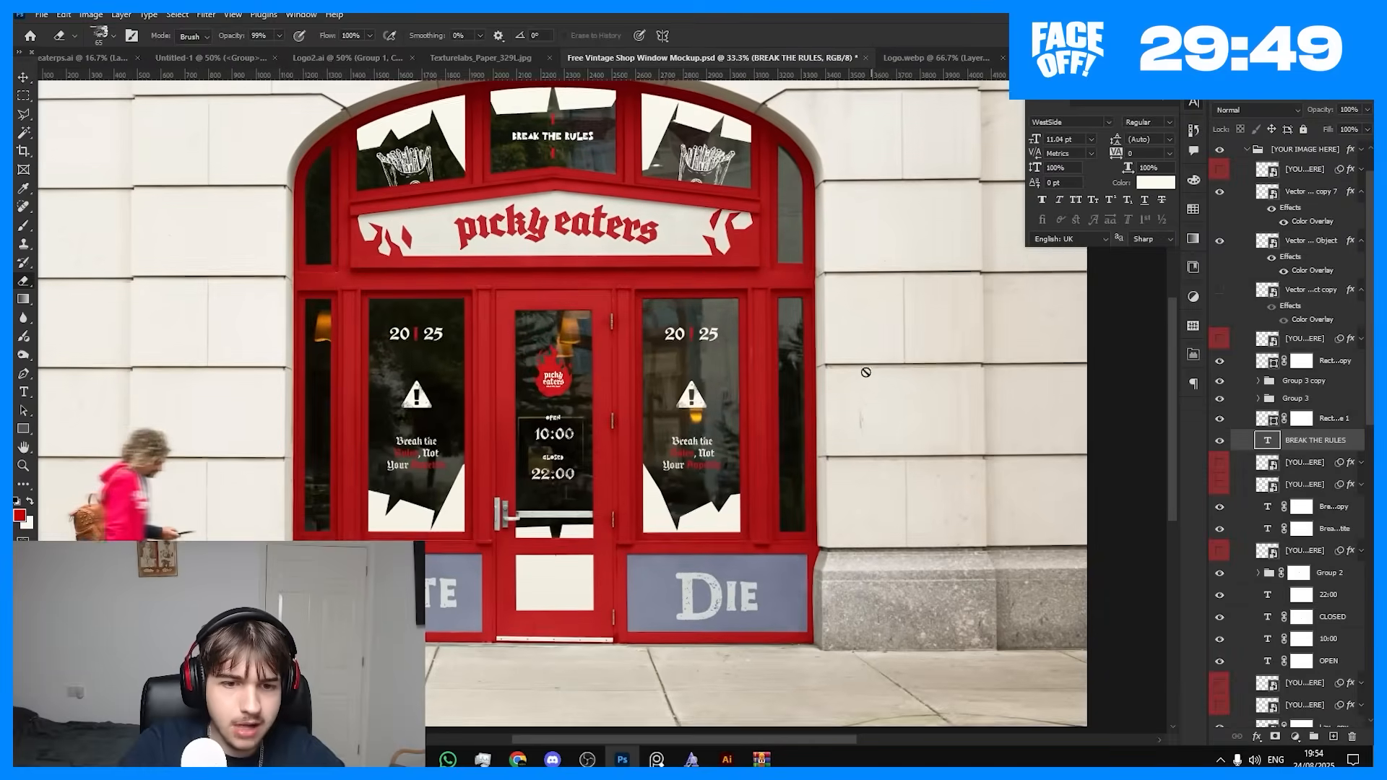
Step: Look inside the Reflection layer group of the shop window mockup
{"action": "left_click", "coordinate": [1268, 463]}
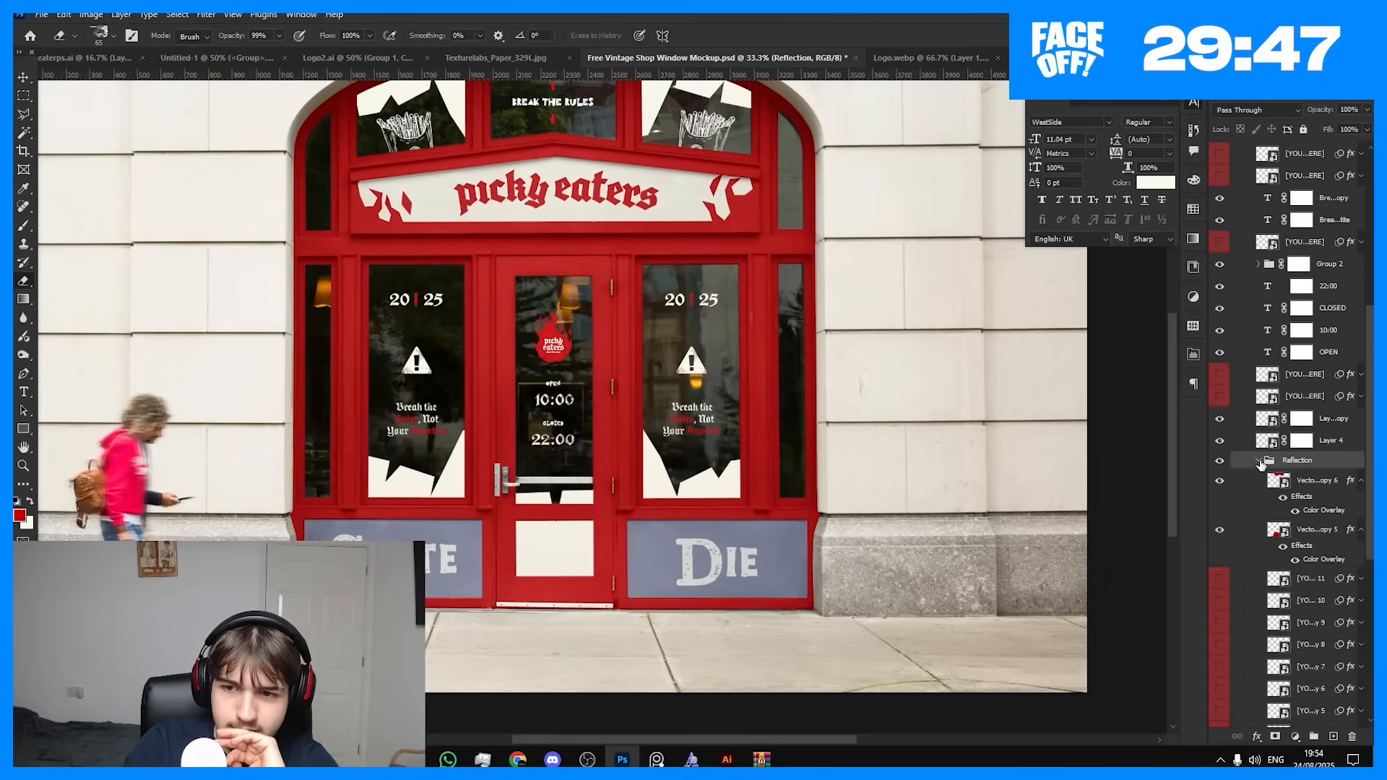
{"action": "left_click", "coordinate": [1261, 462]}
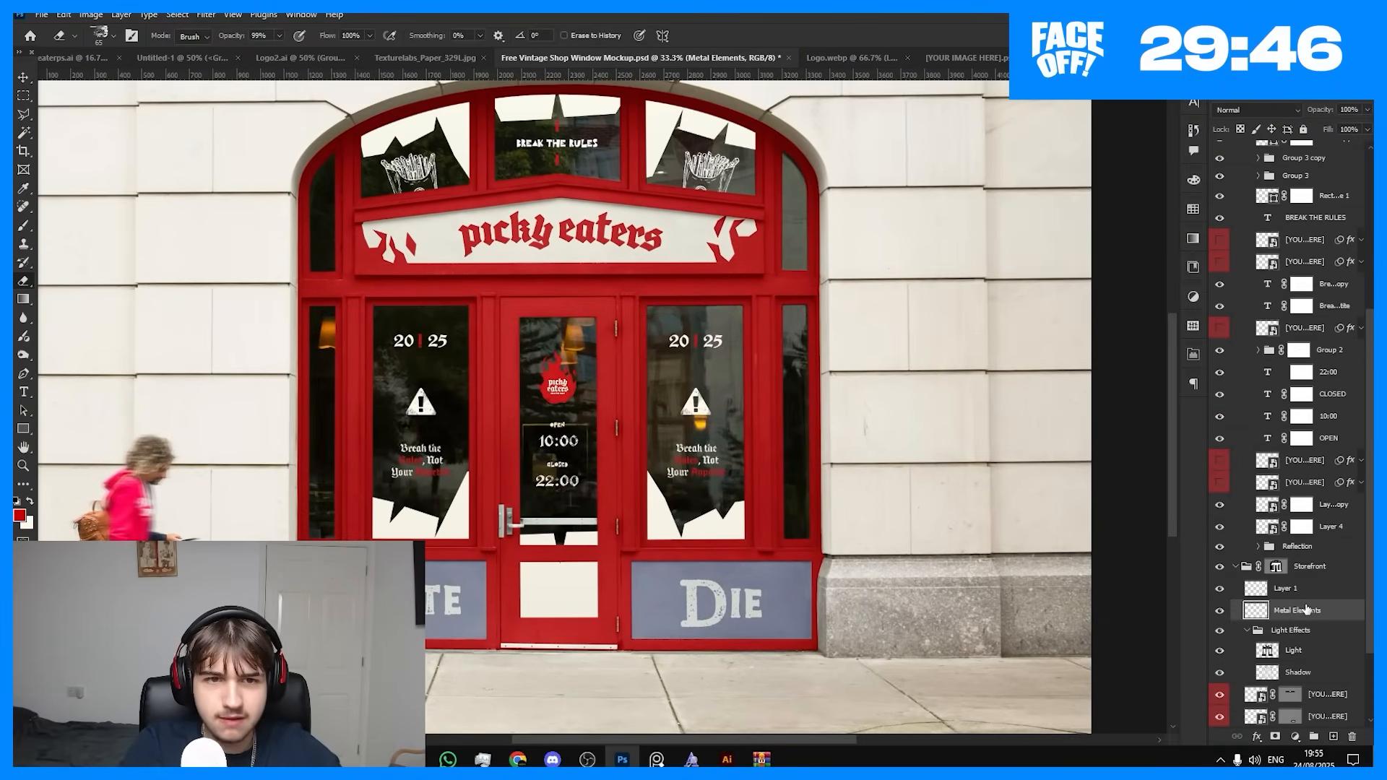
{"action": "key", "text": "ctrl+minus"}
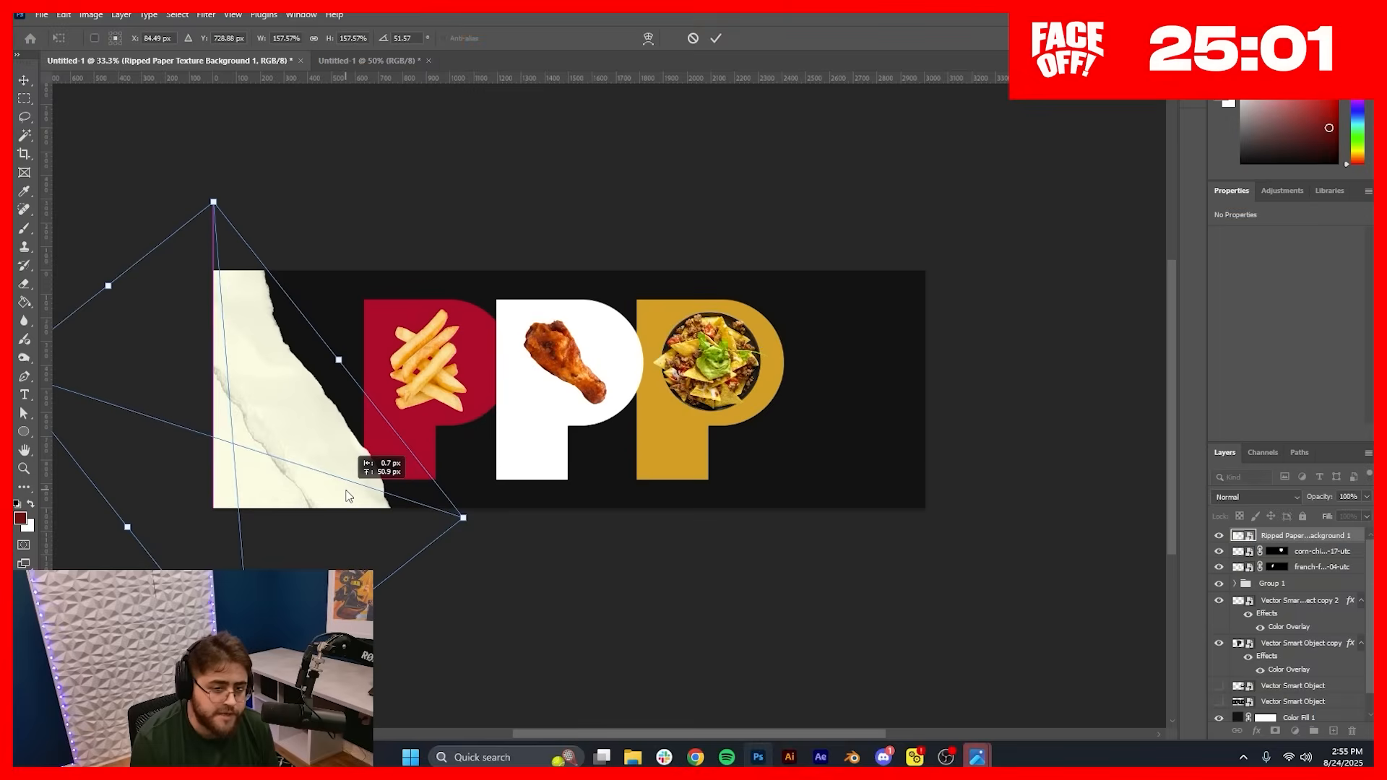
{"action": "left_click_drag", "start_coordinate": [350, 494], "coordinate": [359, 496]}
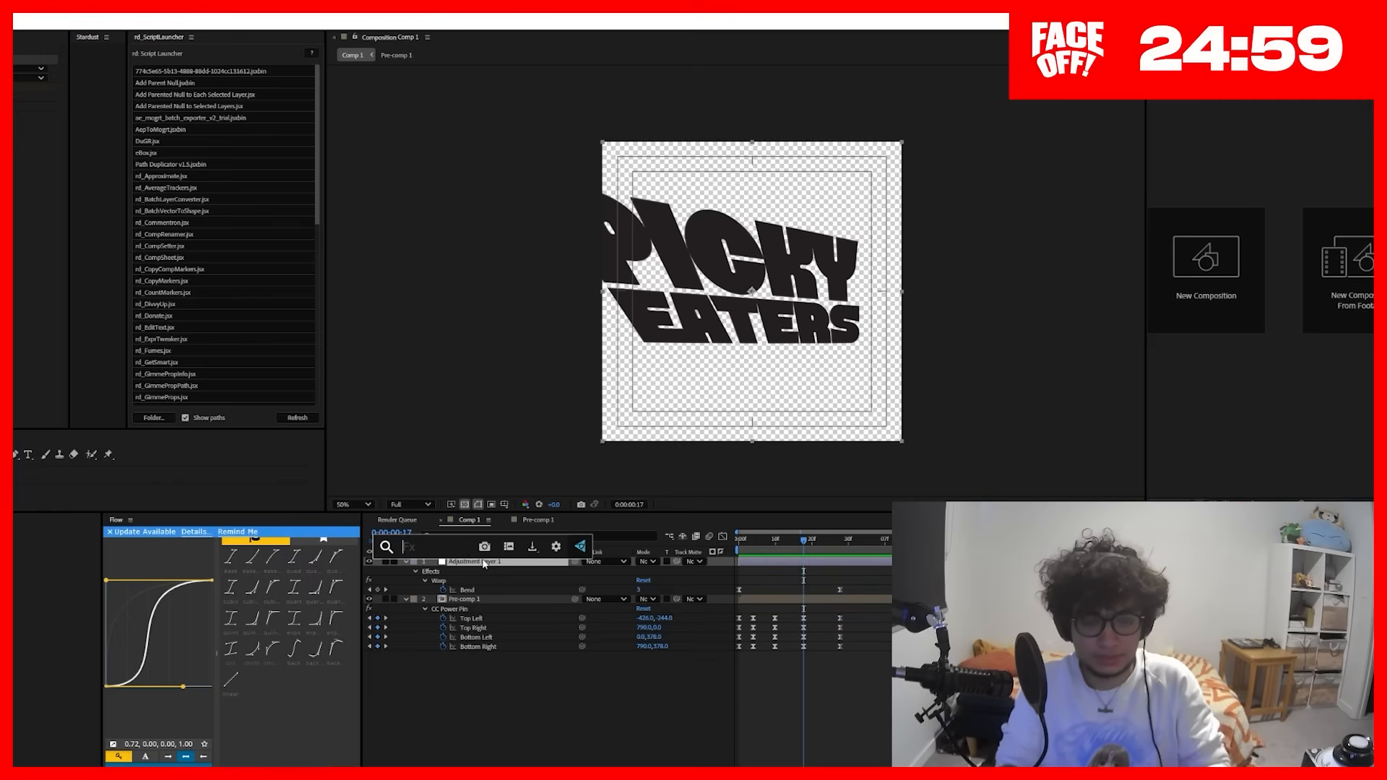
{"action": "left_click", "coordinate": [483, 558]}
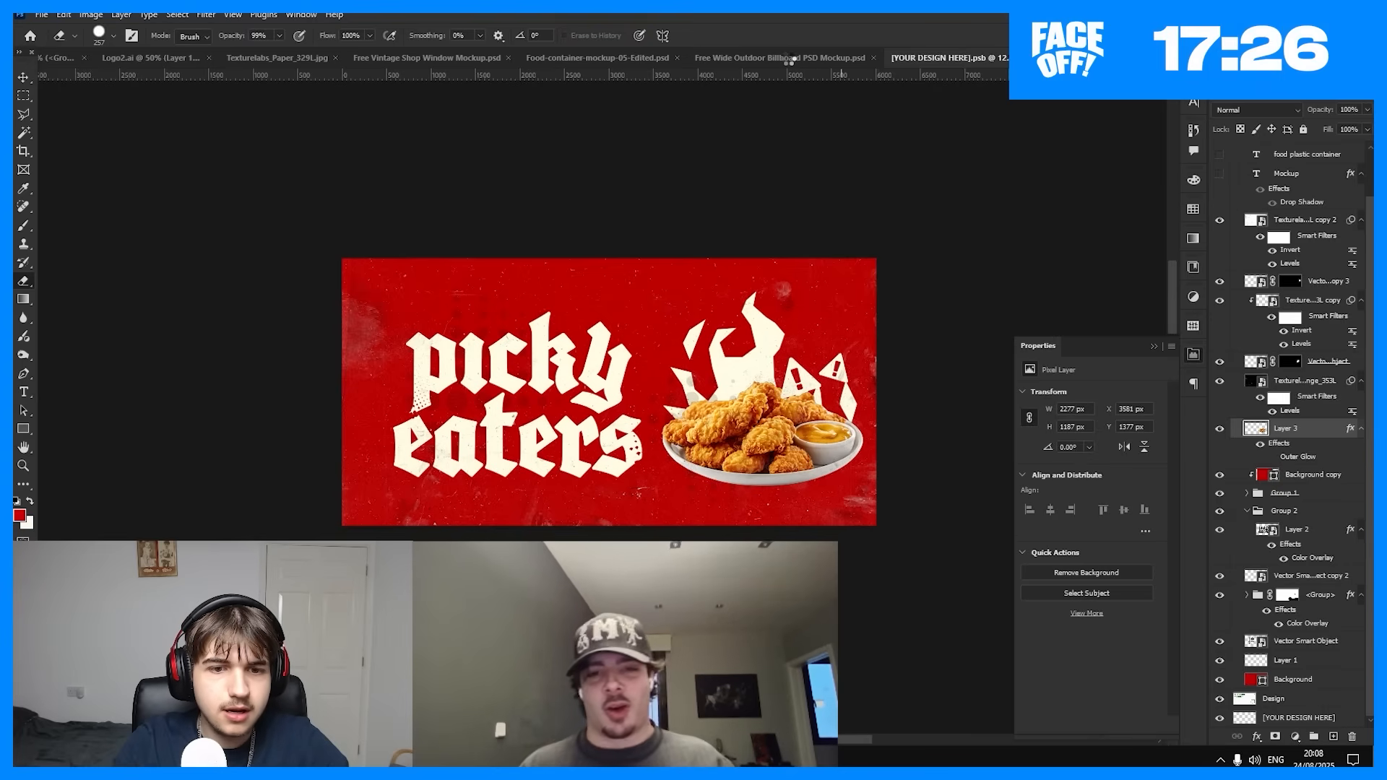
Step: Save the picky eaters billboard artwork and check it in the outdoor billboard mockup before returning to the artwork
{"action": "key", "text": "ctrl+s"}
{"action": "left_click", "coordinate": [788, 58]}
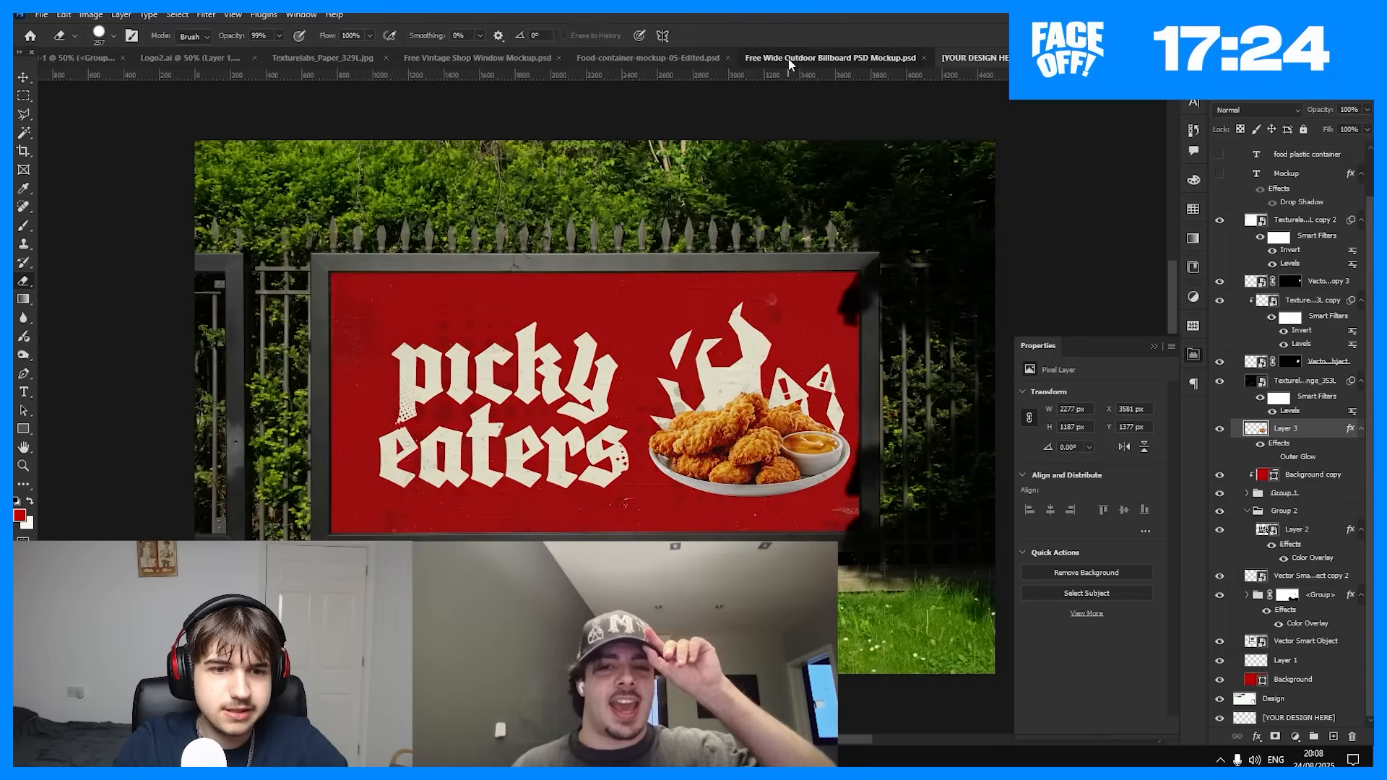
{"action": "key", "text": "ctrl+Tab"}
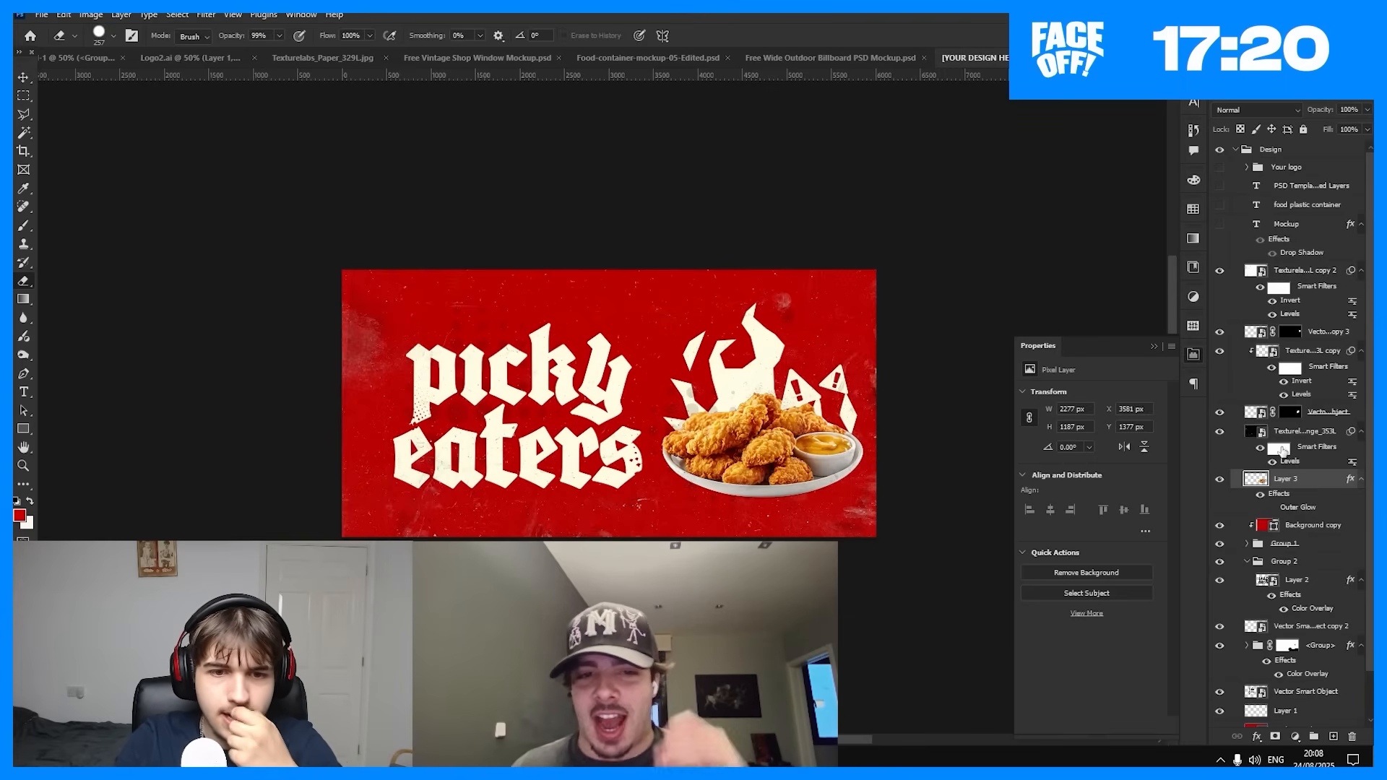
{"action": "left_click", "coordinate": [1293, 251]}
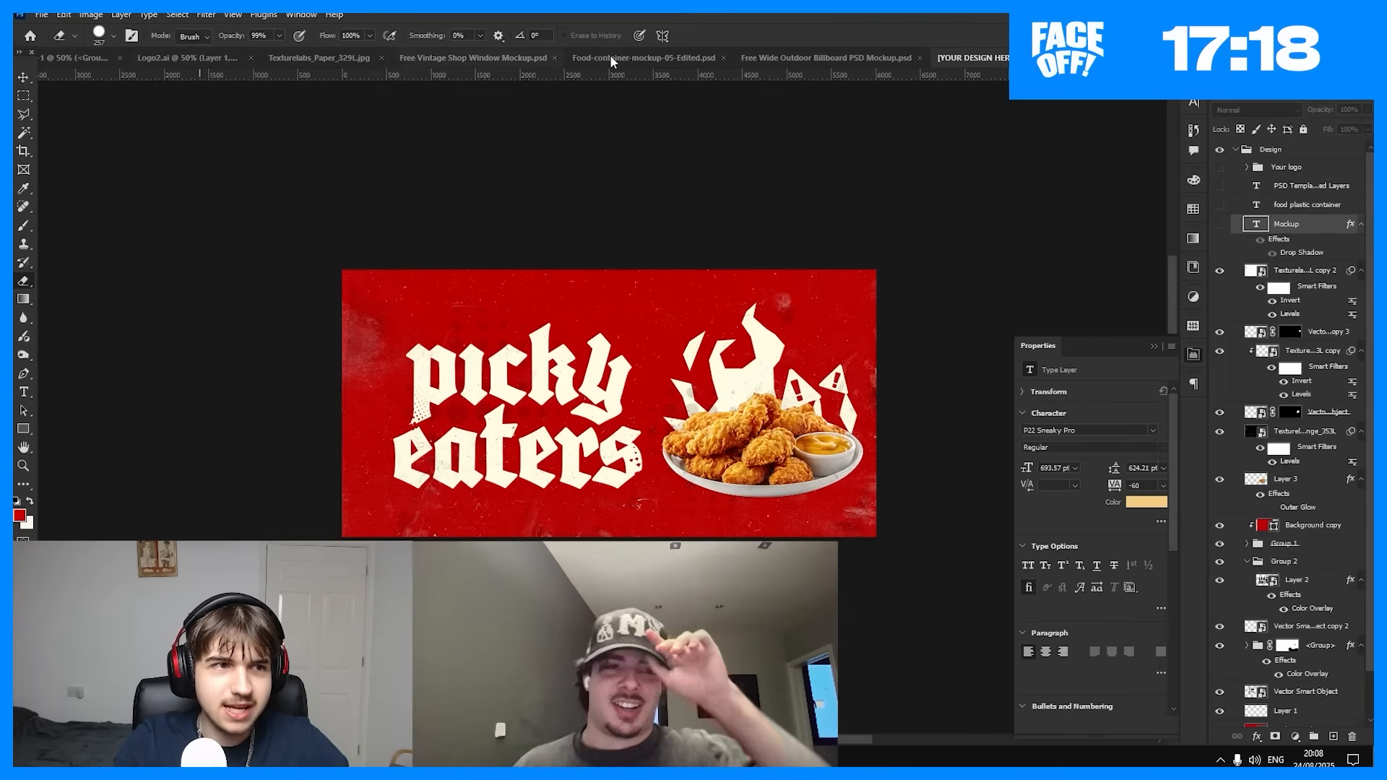
{"action": "key", "text": "ctrl+shift+Tab"}
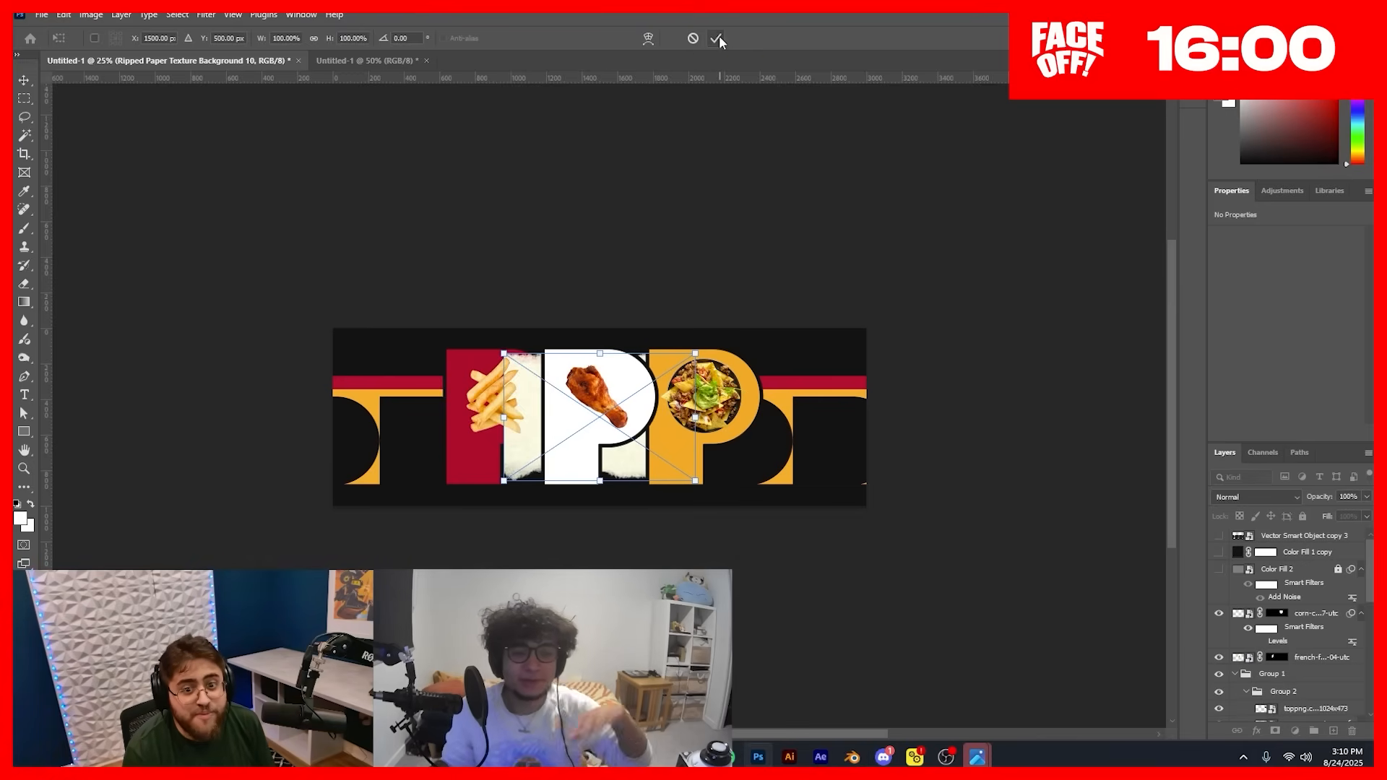
Step: Place the Ripped Paper Texture Background 10 image above all other layers, enlarged and rotated -18.62° to cover the whole banner
{"action": "left_click", "coordinate": [718, 39]}
{"action": "key", "text": "ctrl+shift+bracketright"}
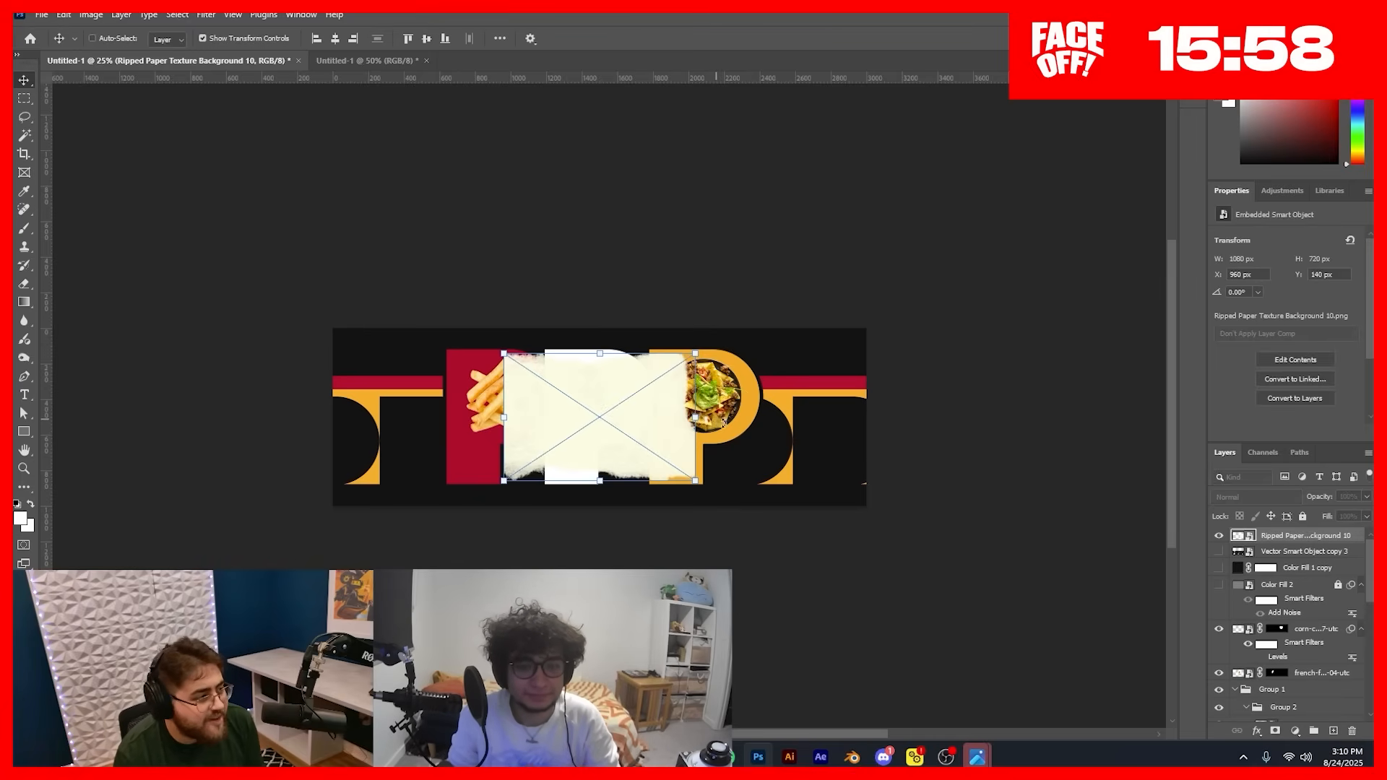
{"action": "left_click_drag", "start_coordinate": [672, 325], "coordinate": [749, 361]}
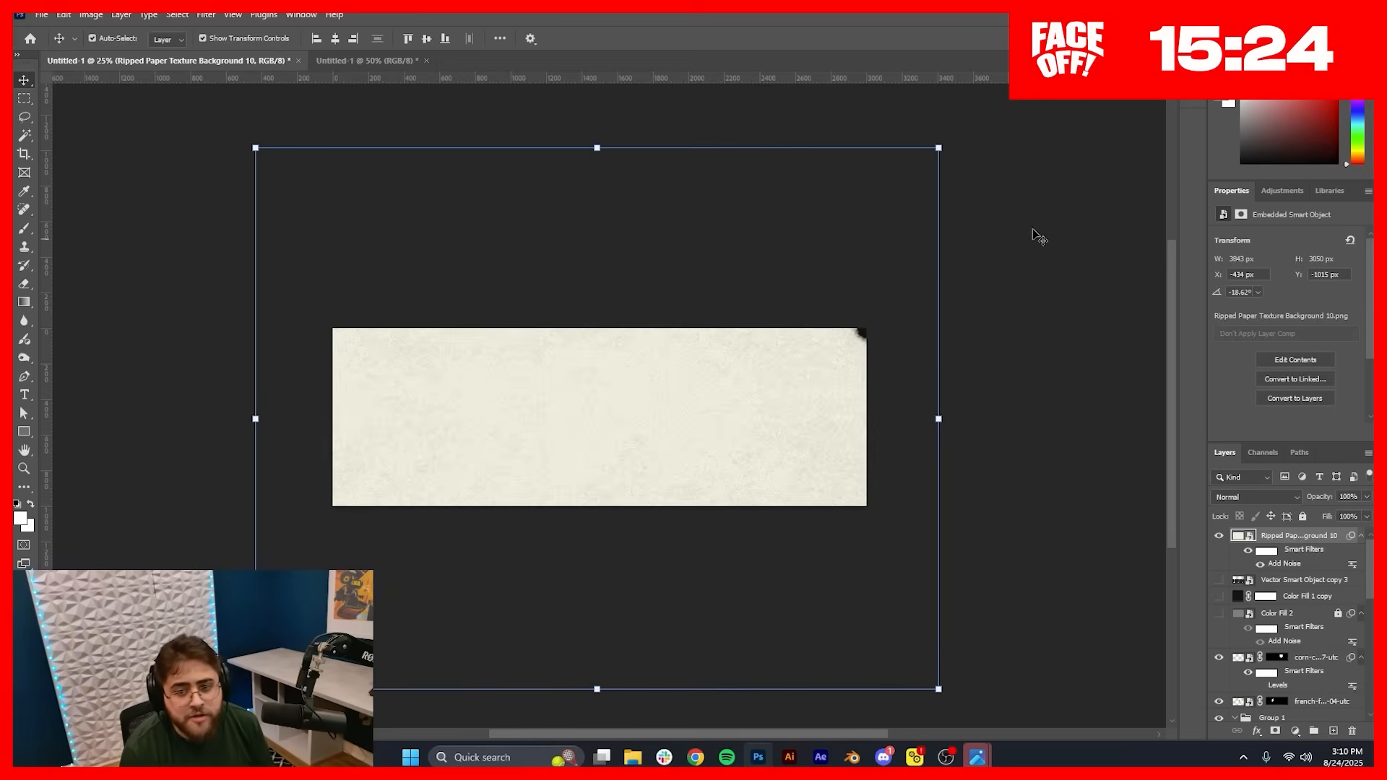
{"action": "left_click", "coordinate": [939, 149]}
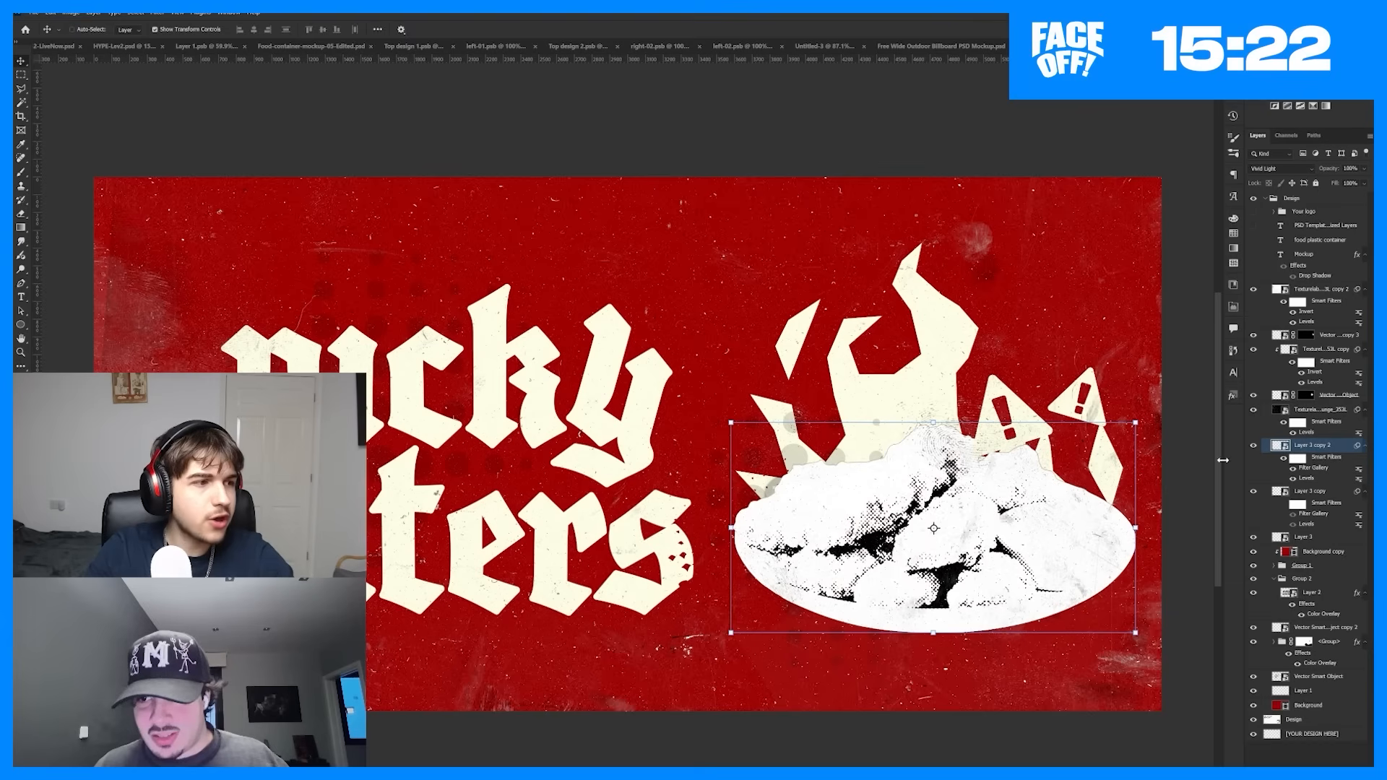
Step: Shift the halftoned chicken plate layer slightly towards the lettering in the picky eaters billboard artwork
{"action": "scroll", "coordinate": [966, 509], "scroll_direction": "up", "scroll_amount": 6}
{"action": "scroll", "coordinate": [966, 510], "scroll_direction": "down", "scroll_amount": 5}
{"action": "left_click_drag", "start_coordinate": [967, 509], "coordinate": [924, 514]}
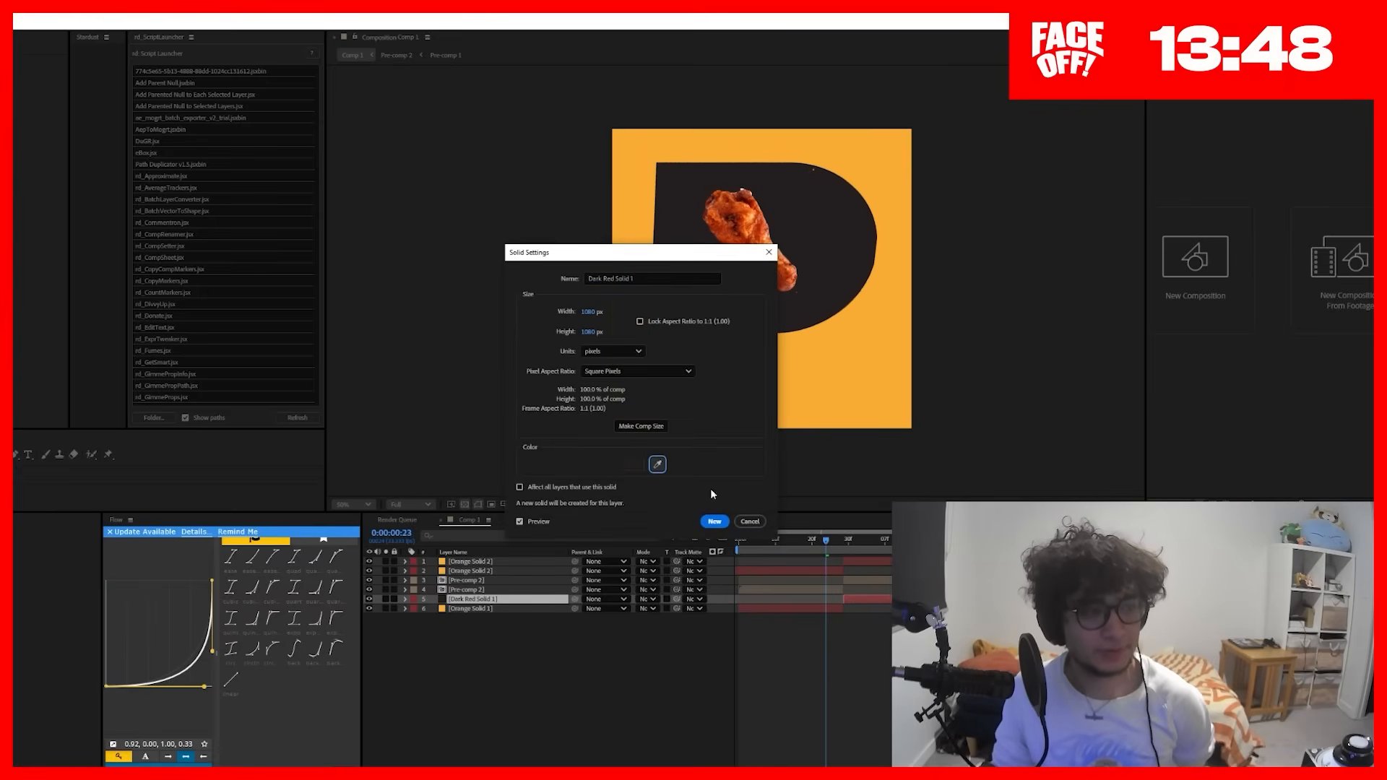
Step: Switch to After Effects and apply the Dark Red Solid 1 settings as a new 1080 px square solid
{"action": "left_click", "coordinate": [714, 521]}
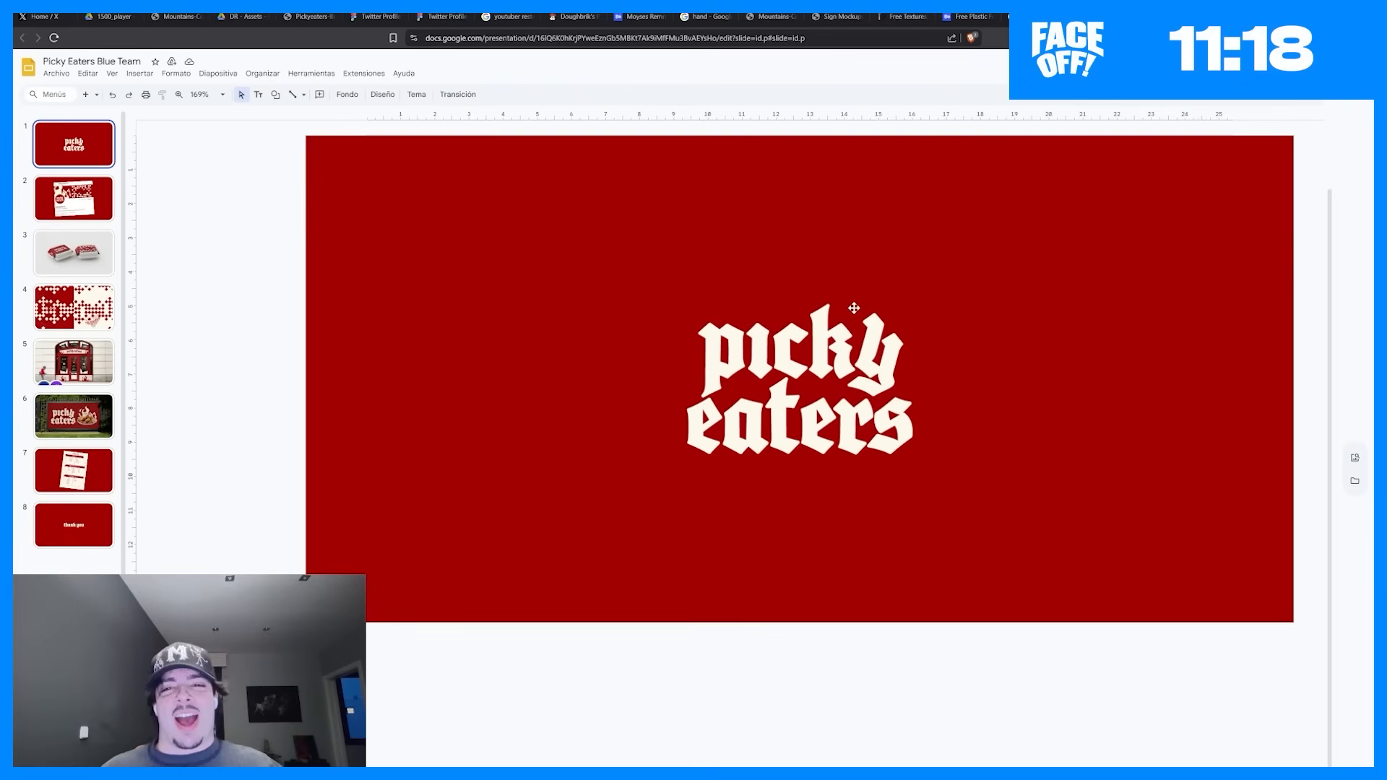
Step: Try moving the picky eaters logo slightly upwards on the first slide in Google Slides, and undo the move
{"action": "left_click_drag", "start_coordinate": [840, 292], "coordinate": [851, 274]}
{"action": "key", "text": "ctrl+z"}
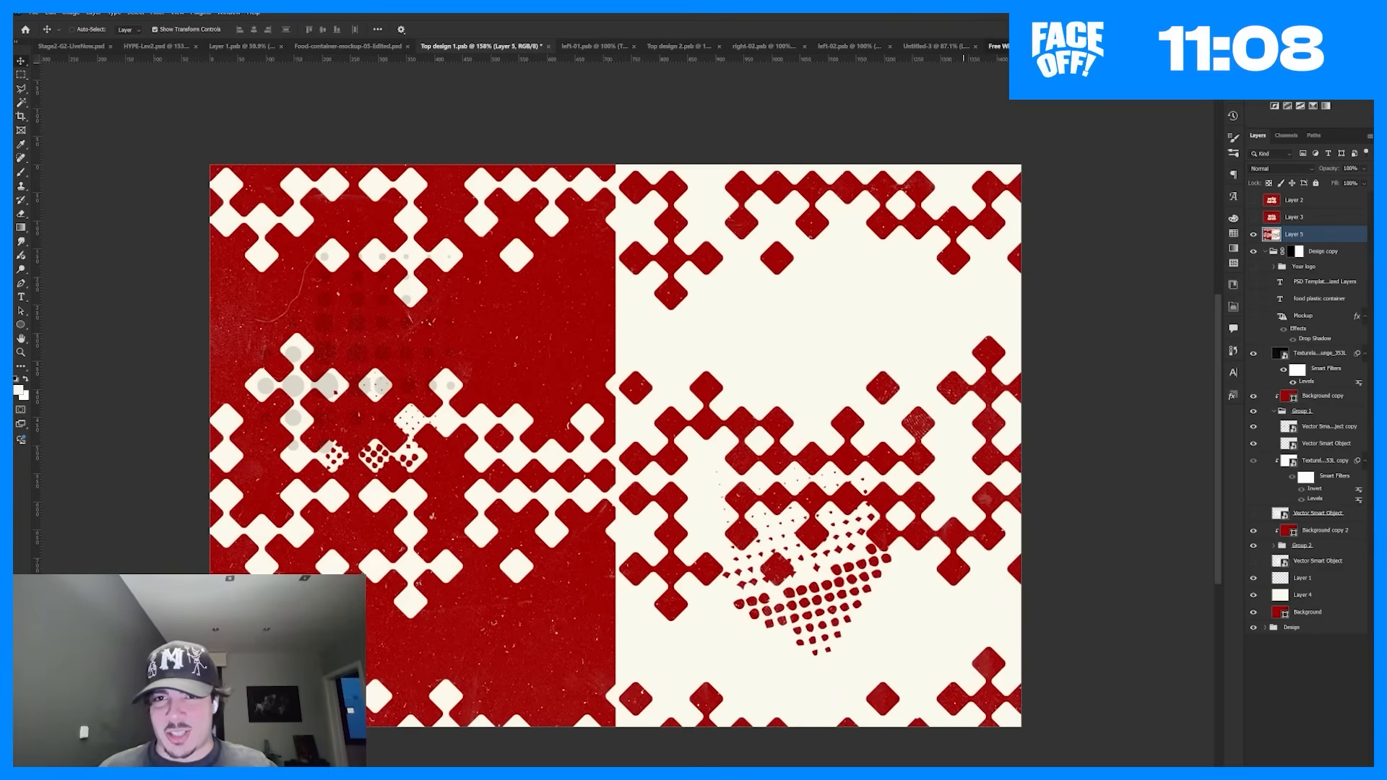
Step: Switch from the pattern design to another open Photoshop document, nudge its artwork sideways and move a layer lower in the stack
{"action": "left_click", "coordinate": [1016, 46]}
{"action": "left_click", "coordinate": [896, 48]}
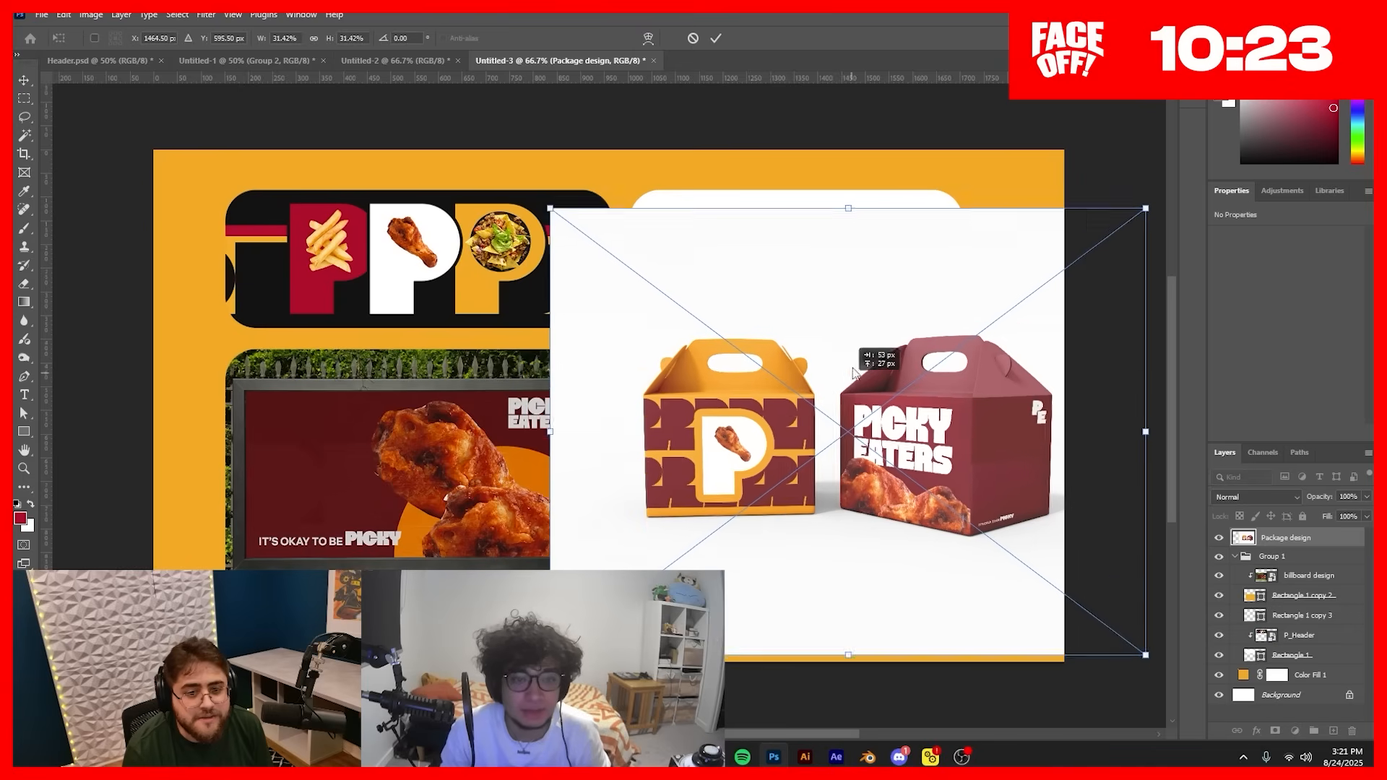
{"action": "left_click_drag", "start_coordinate": [839, 369], "coordinate": [811, 368]}
{"action": "key", "text": "Return"}
{"action": "left_click_drag", "start_coordinate": [1286, 537], "coordinate": [1310, 610]}
{"action": "right_click", "coordinate": [1304, 594]}
{"action": "left_click", "coordinate": [1307, 572]}
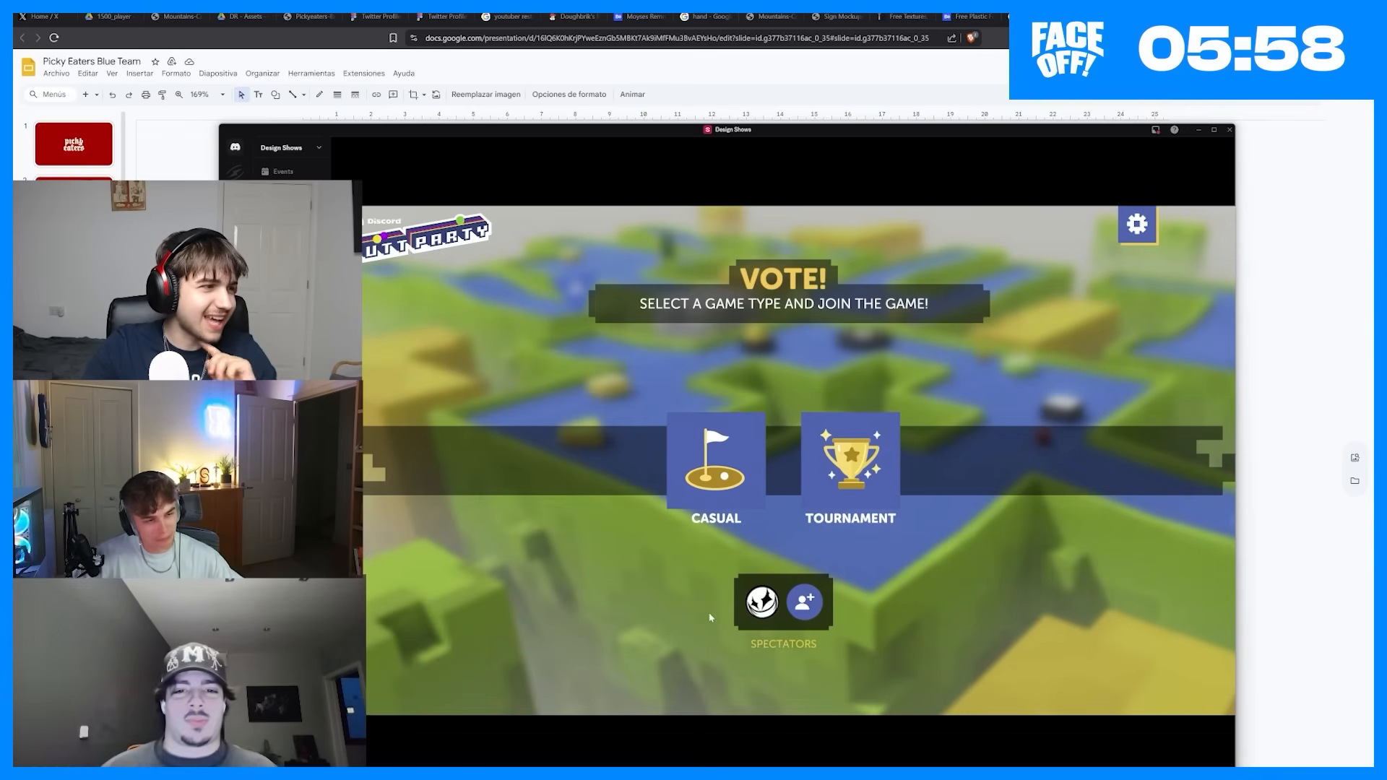
Step: Choose the Casual game type in Putt Party and reposition the Discord window
{"action": "left_click", "coordinate": [715, 462]}
{"action": "mouse_move", "coordinate": [789, 128]}
{"action": "left_mouse_down"}
{"action": "mouse_move", "coordinate": [748, 116]}
{"action": "mouse_move", "coordinate": [772, 119]}
{"action": "left_mouse_up"}
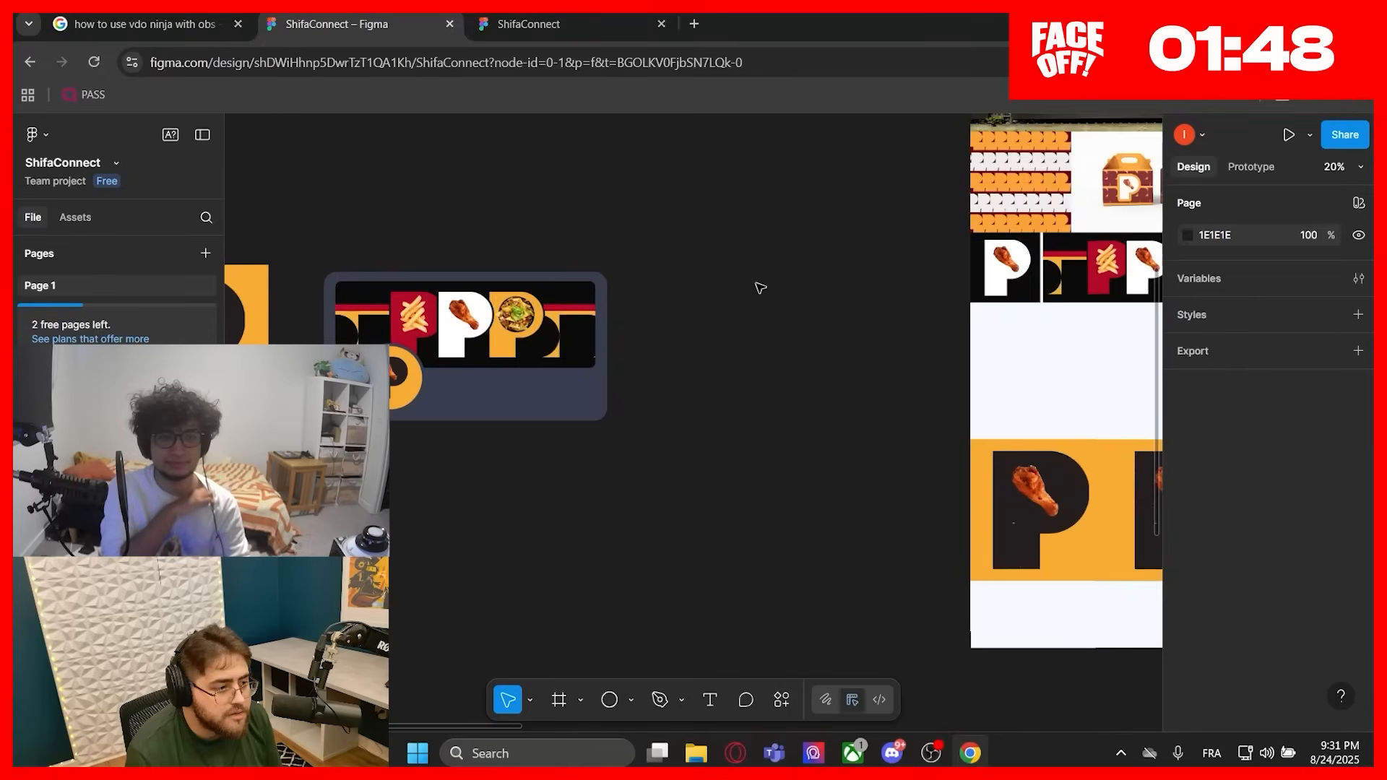
{"action": "left_click_drag", "start_coordinate": [433, 347], "coordinate": [1005, 390]}
{"action": "scroll", "coordinate": [971, 361], "scroll_direction": "down", "scroll_amount": 3}
{"action": "scroll", "coordinate": [939, 360], "scroll_direction": "up", "scroll_amount": 1}
{"action": "scroll", "coordinate": [934, 359], "scroll_direction": "up", "scroll_amount": 5}
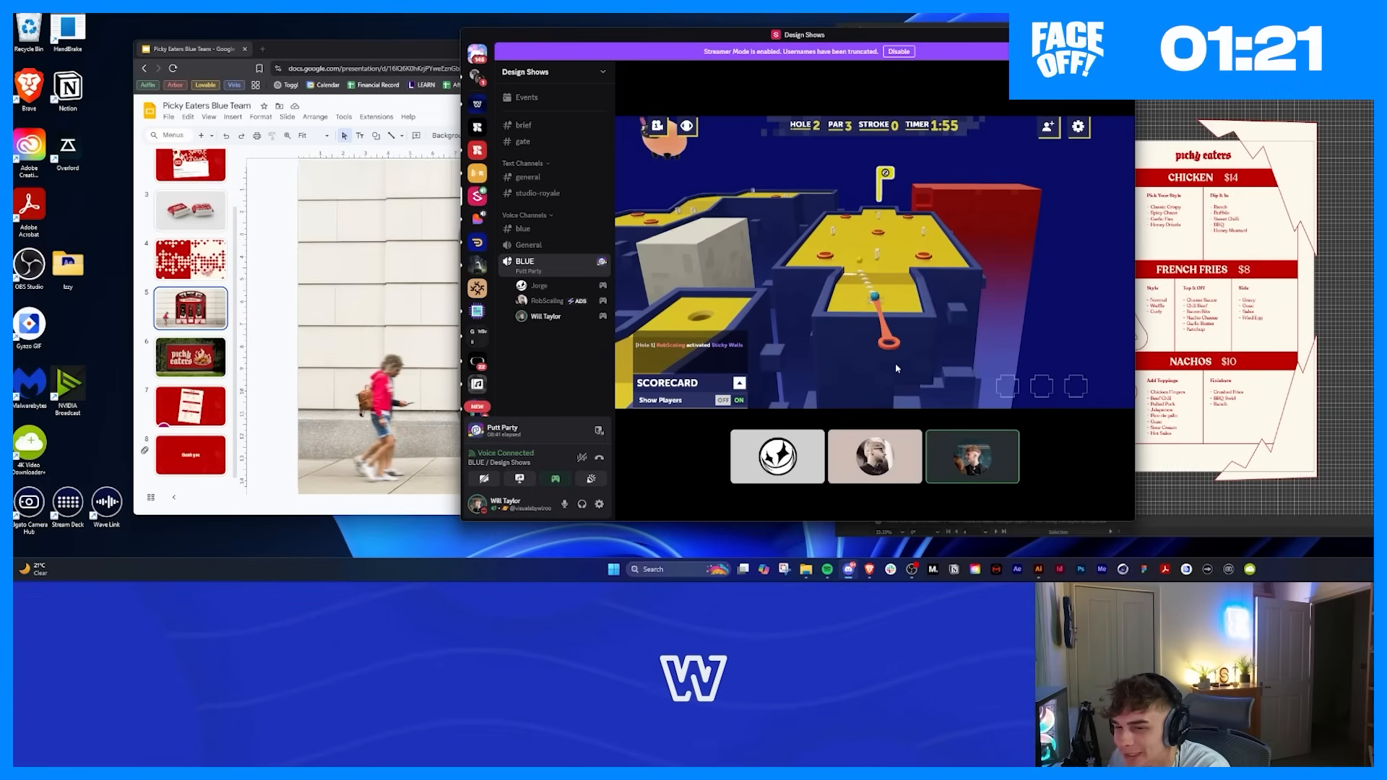
{"action": "left_click", "coordinate": [895, 363]}
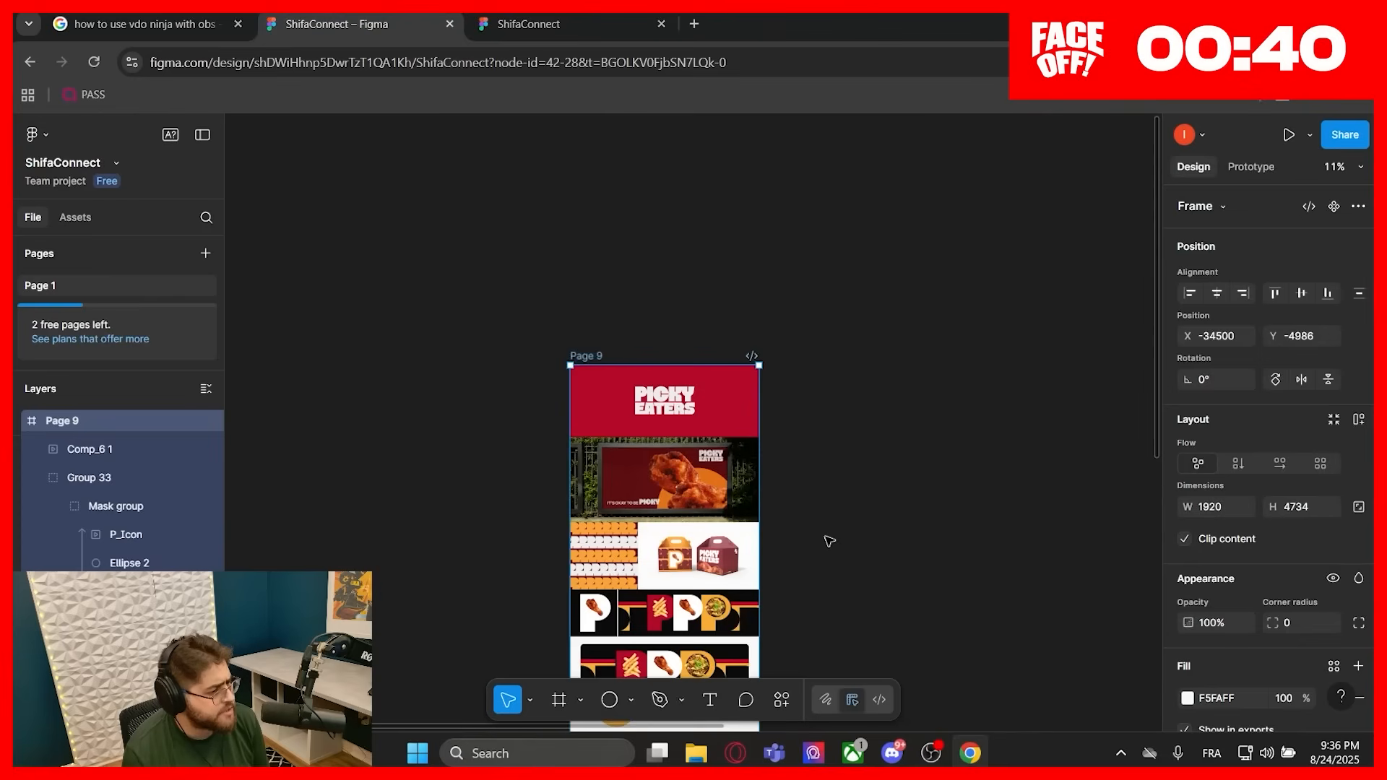
Step: Switch to Figma and look through the Page 9 presentation frame of Picky Eaters branding
{"action": "scroll", "coordinate": [829, 541], "scroll_direction": "down", "scroll_amount": 1}
{"action": "left_click_drag", "start_coordinate": [829, 571], "coordinate": [773, 420]}
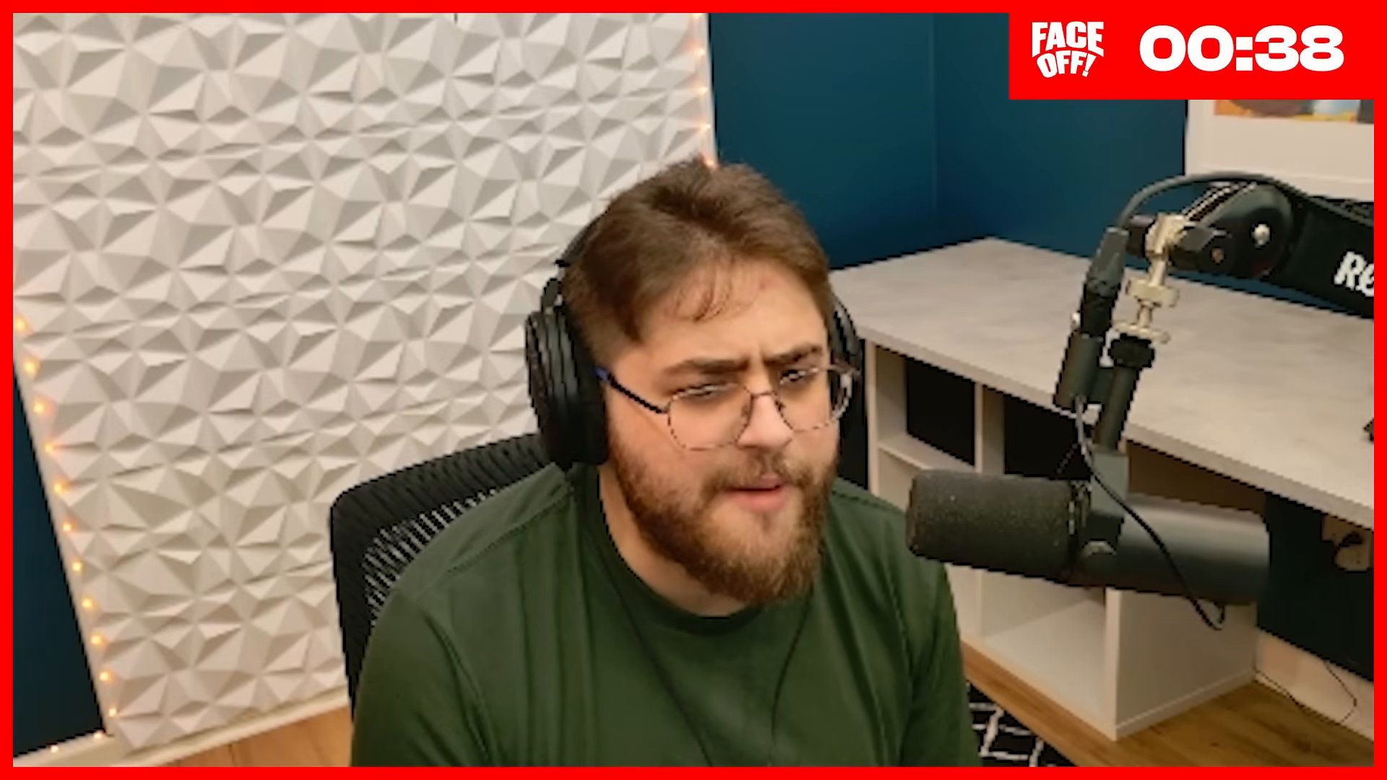